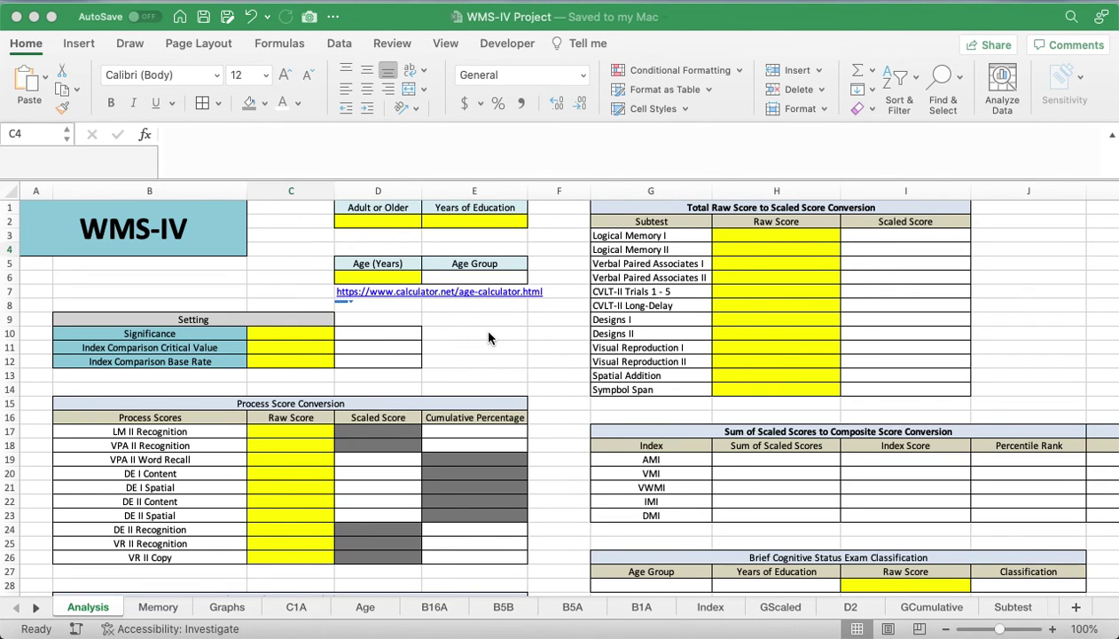
Scroll around the Analysis sheet to review its empty scoring tables
scroll(488, 337, down, 5)
scroll(487, 337, right, 4)
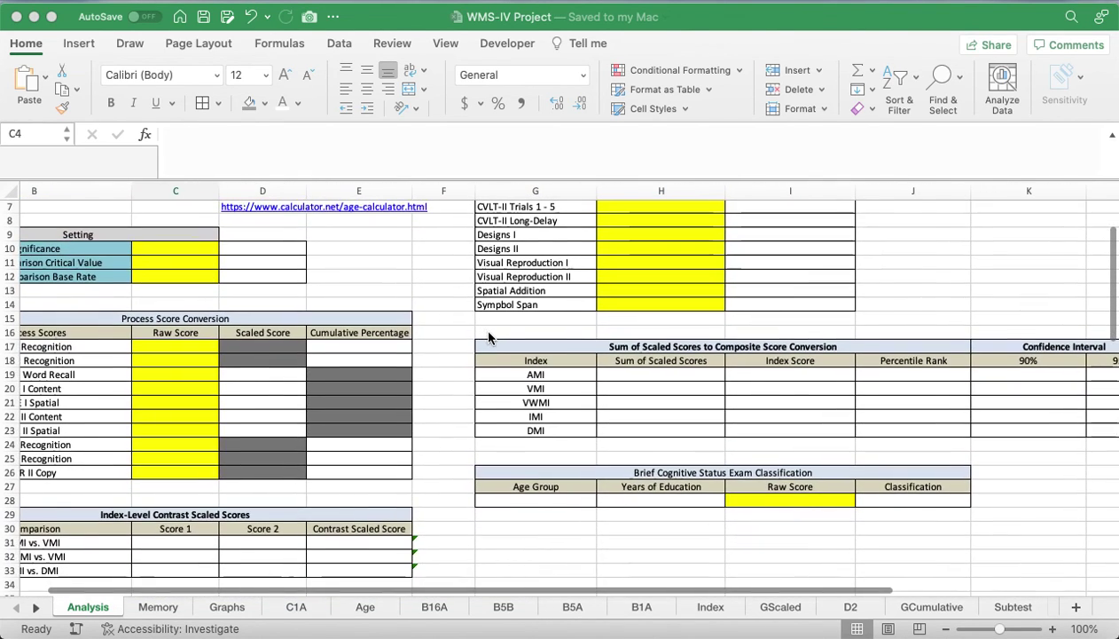
scroll(488, 337, up, 5)
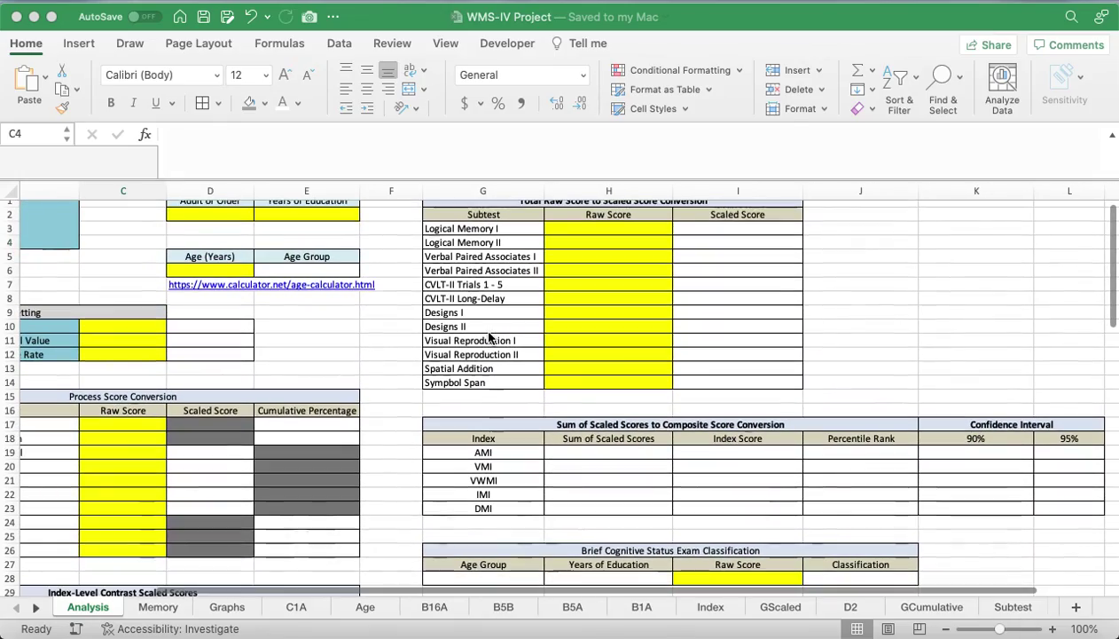
scroll(488, 337, down, 5)
scroll(488, 337, right, 2)
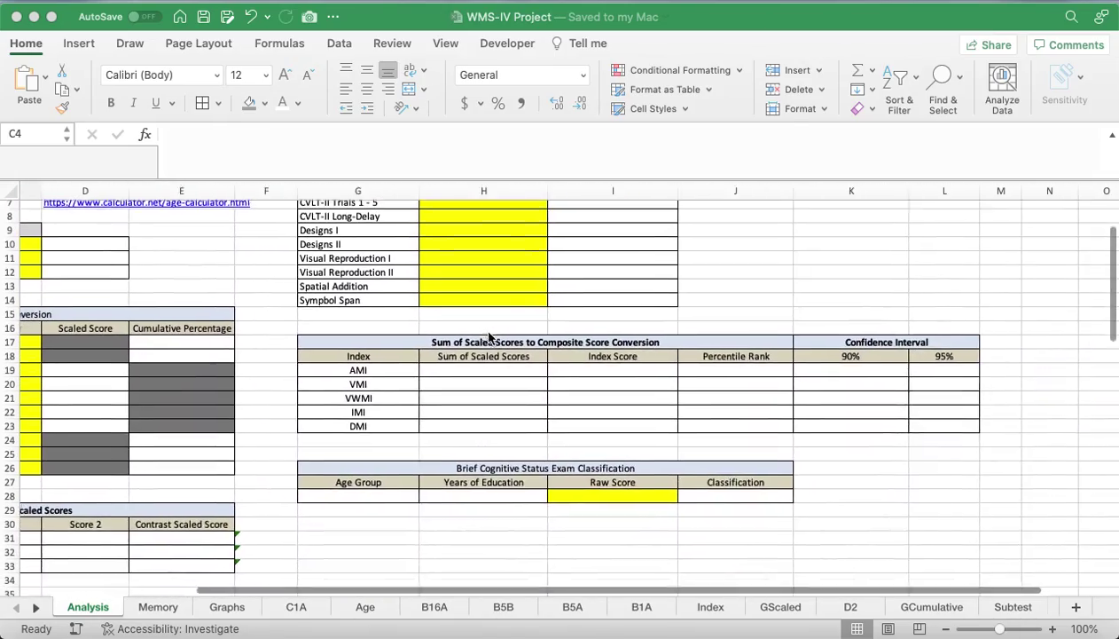
scroll(488, 337, down, 8)
scroll(488, 337, left, 2)
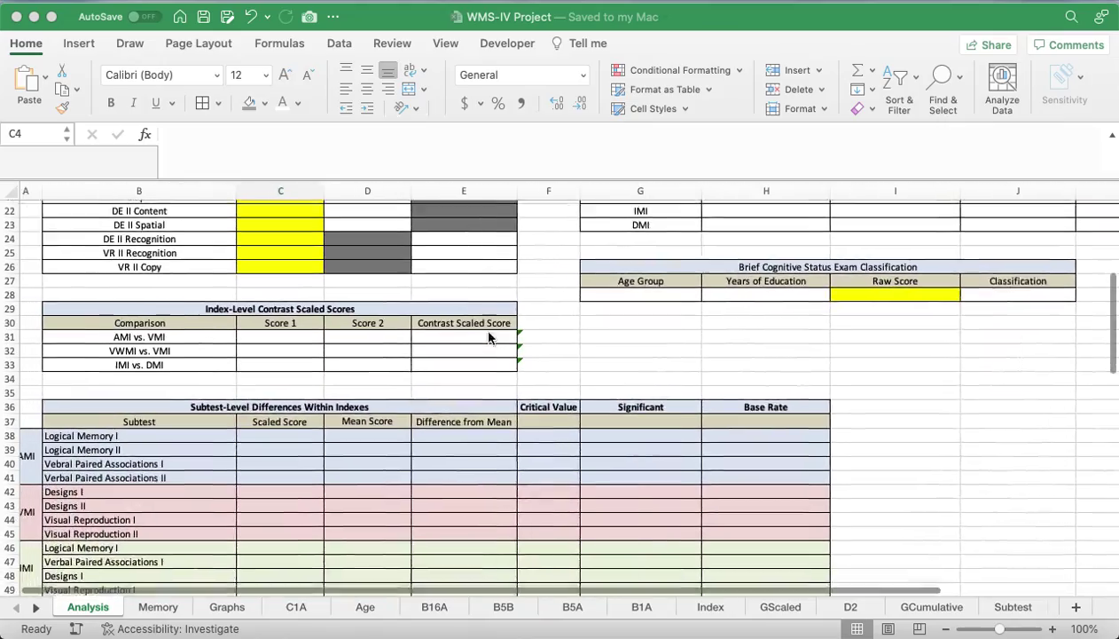
scroll(488, 337, down, 10)
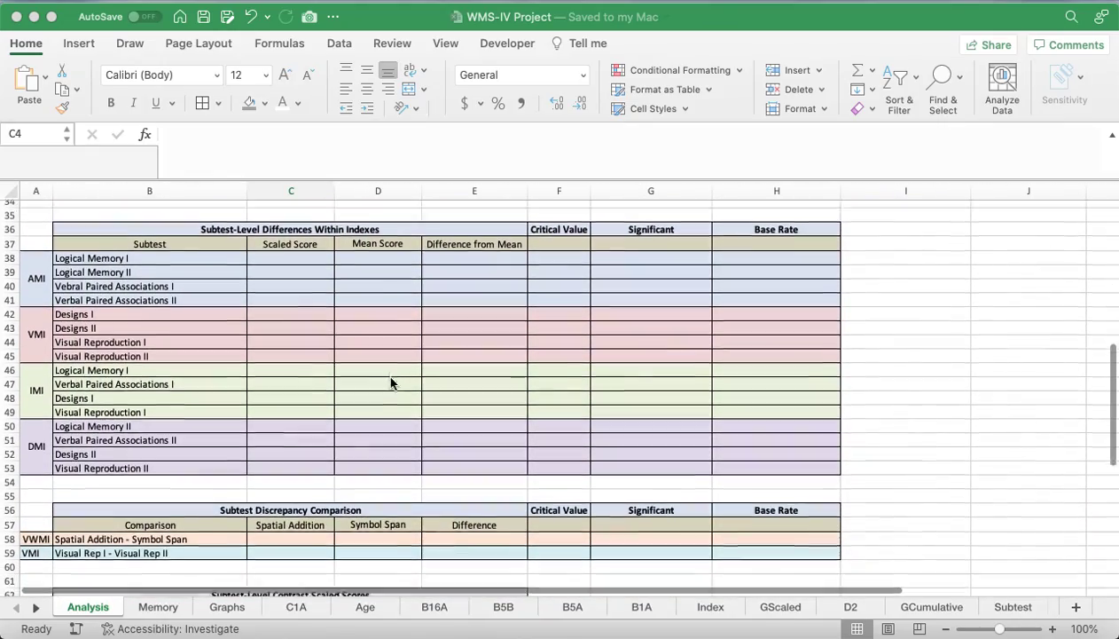
scroll(390, 383, down, 7)
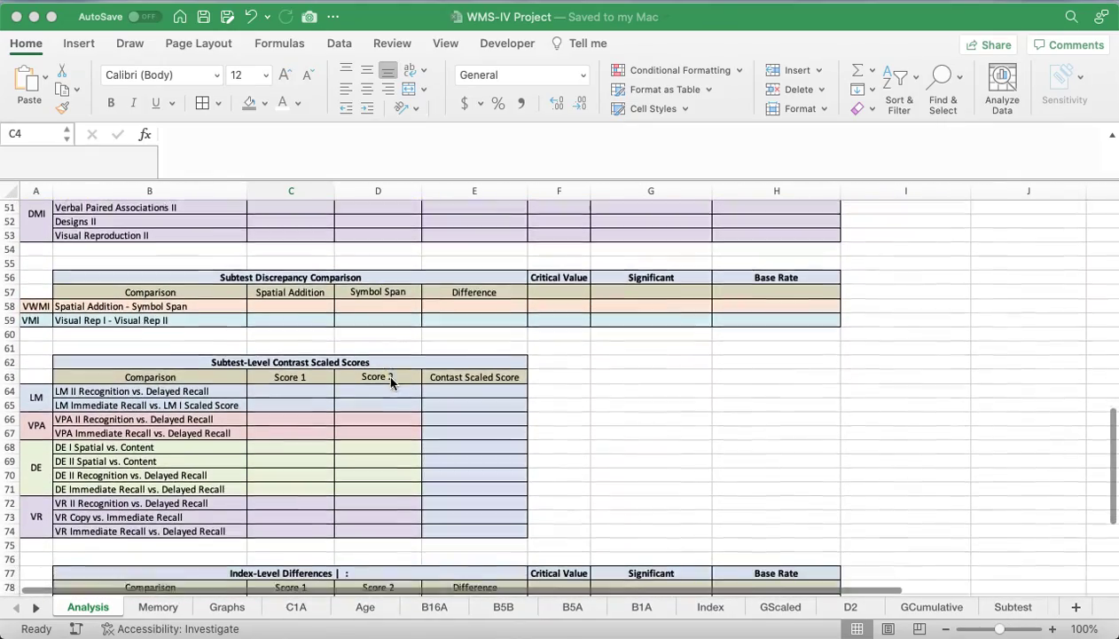
scroll(390, 384, down, 8)
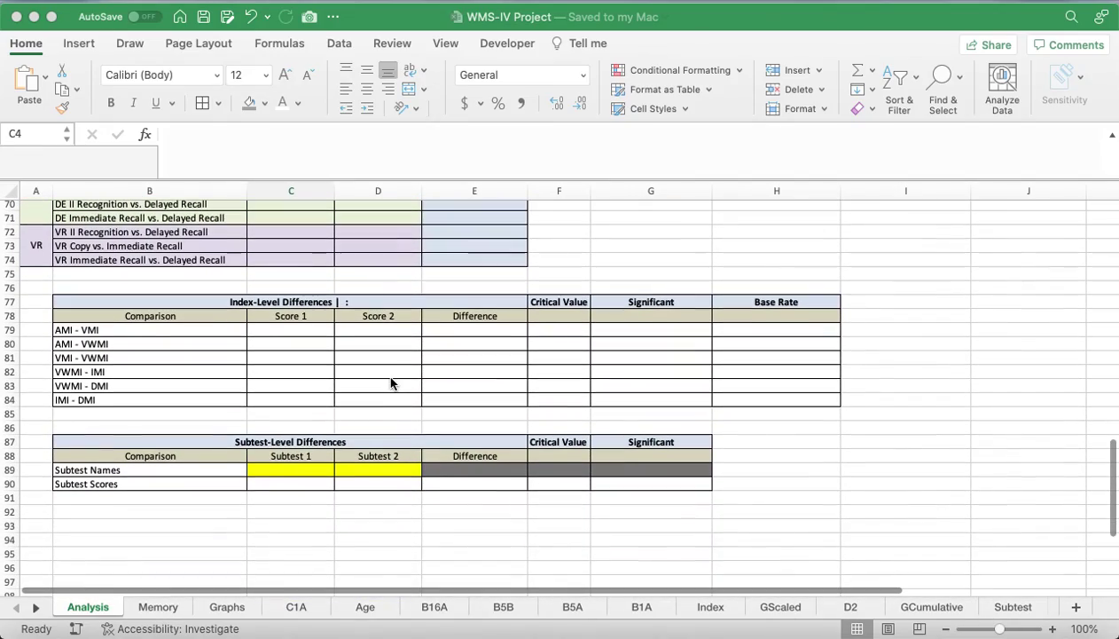
scroll(390, 384, up, 20)
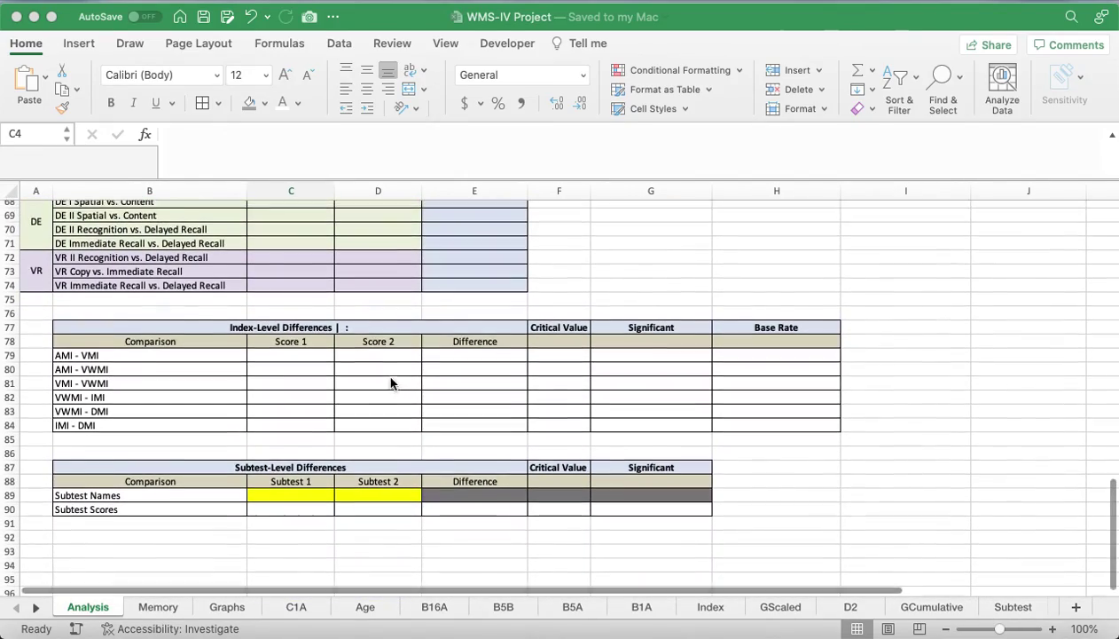
scroll(390, 383, up, 12)
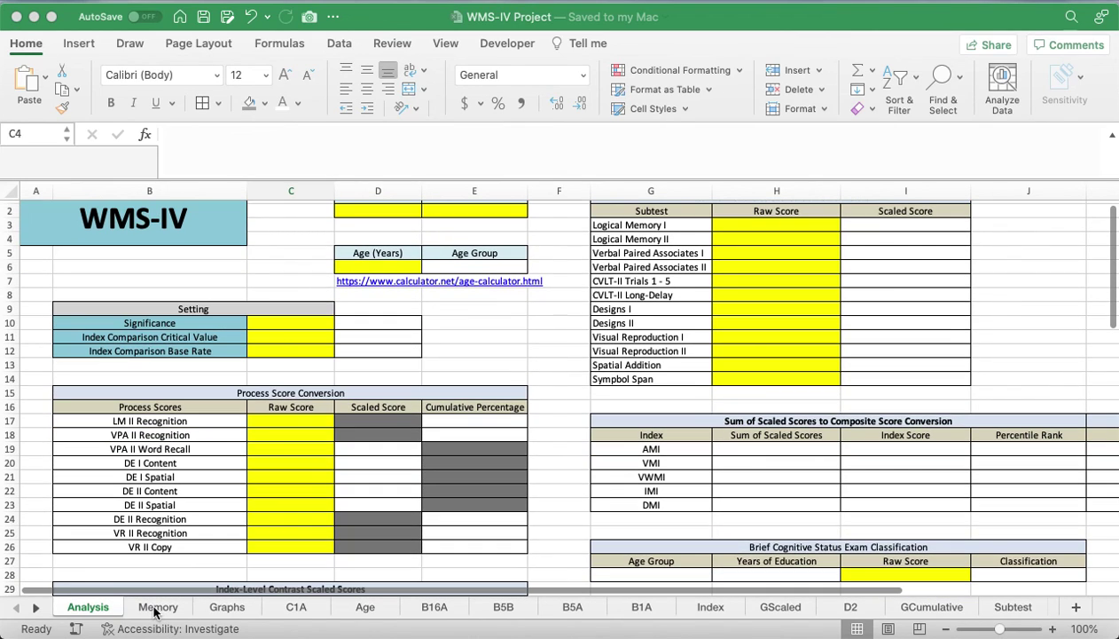
click(155, 609)
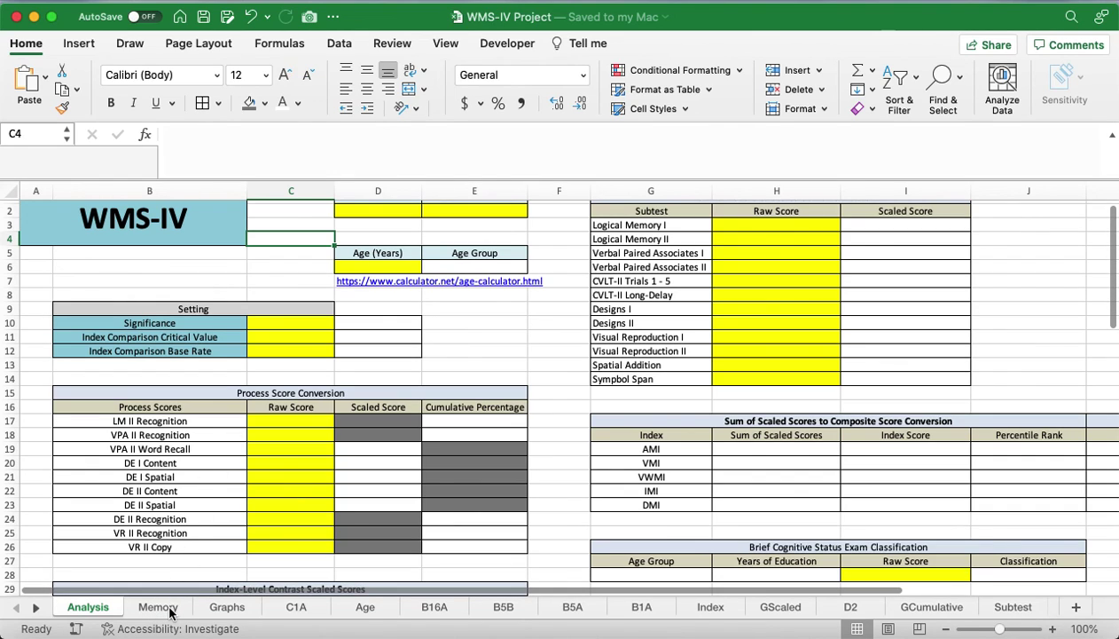
Switch to the Memory sheet and scroll through its empty tables
click(157, 608)
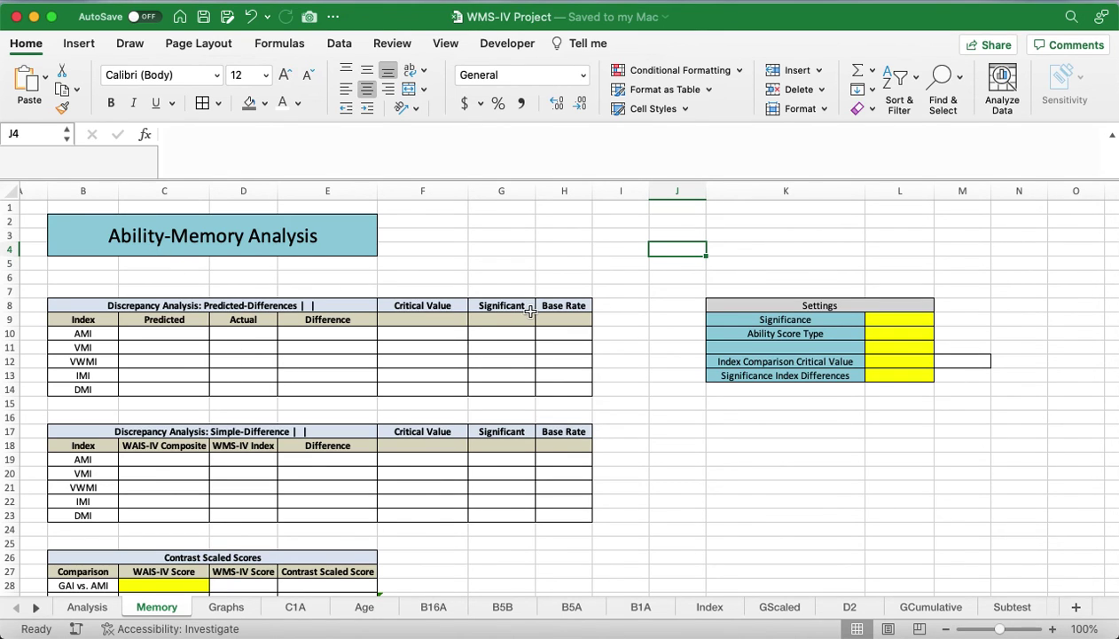
scroll(530, 311, down, 2)
scroll(530, 311, down, 2)
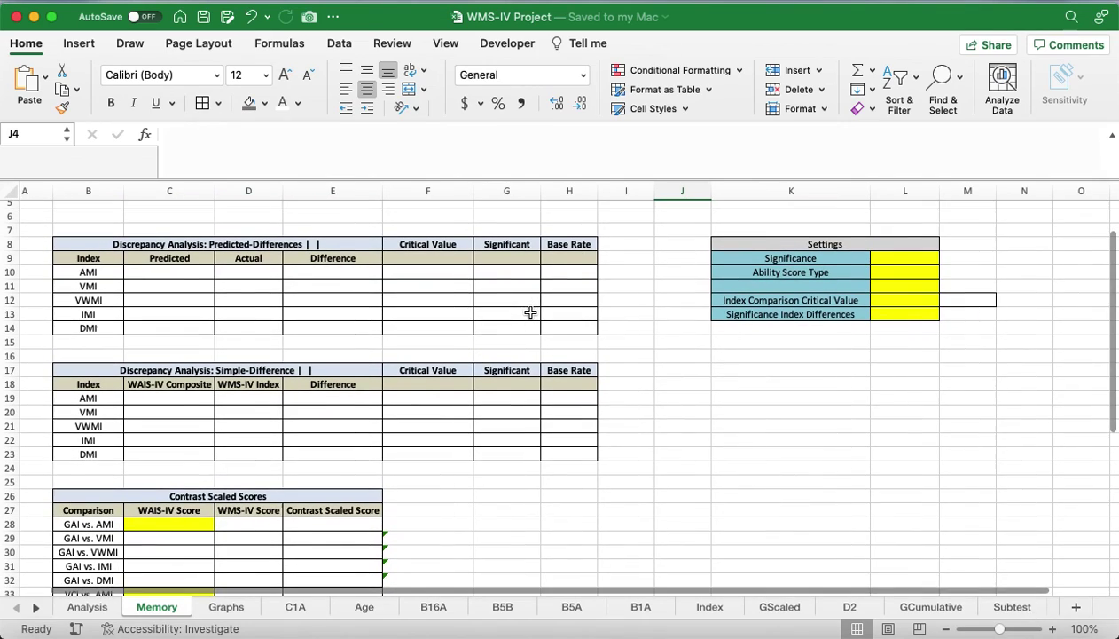
scroll(530, 311, down, 5)
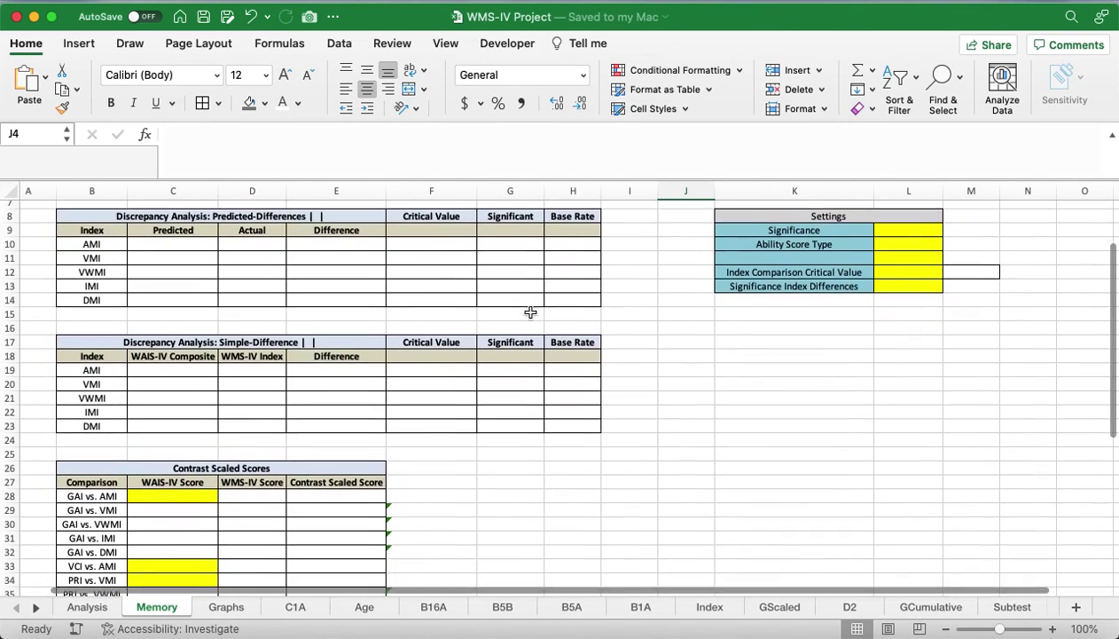
scroll(530, 311, down, 8)
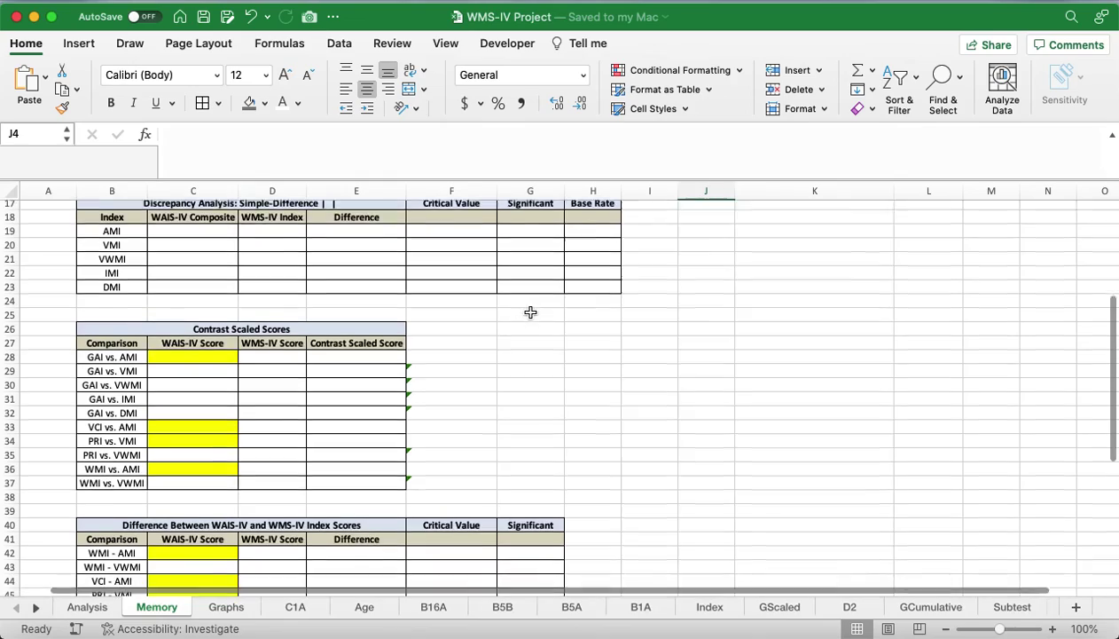
scroll(530, 311, up, 10)
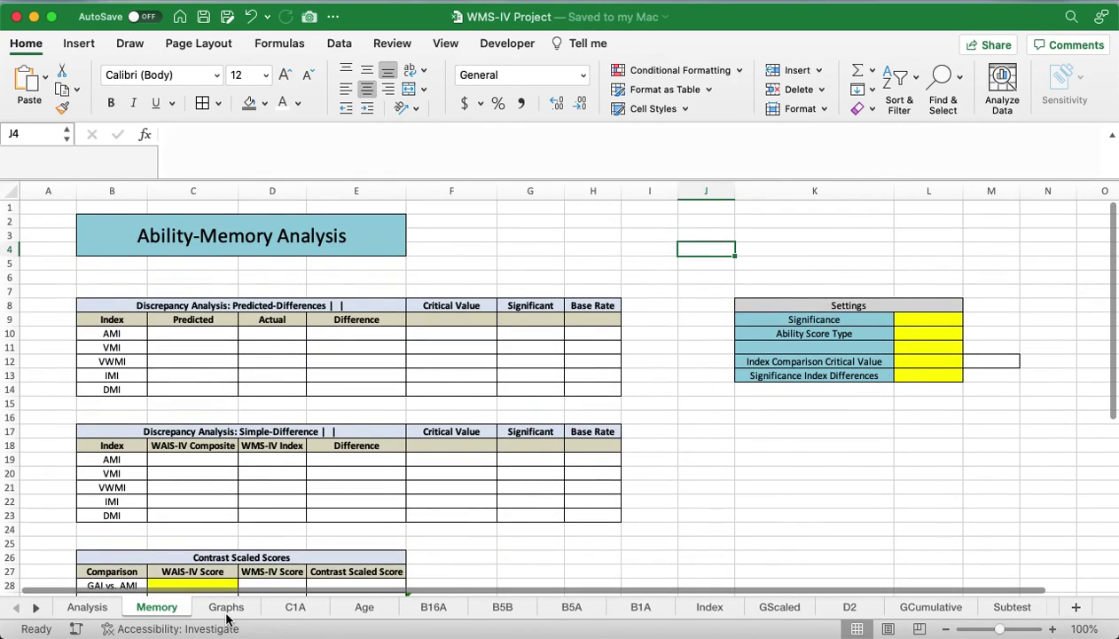
View the blank Subtest Scaled Score and Index Score Profile charts on the Graphs sheet
click(225, 606)
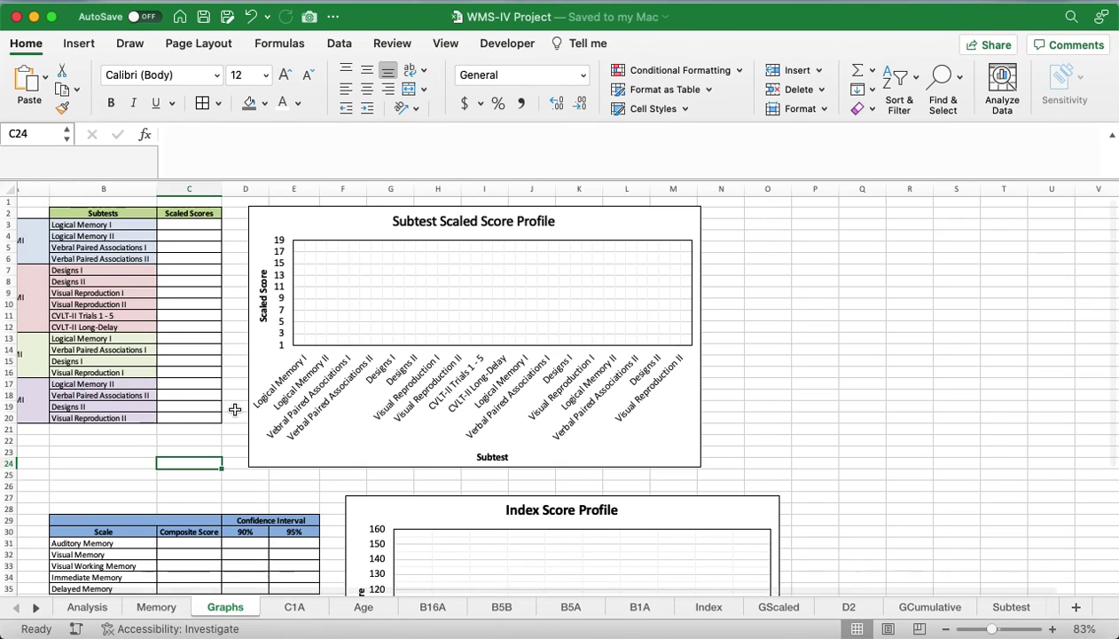
scroll(235, 408, down, 5)
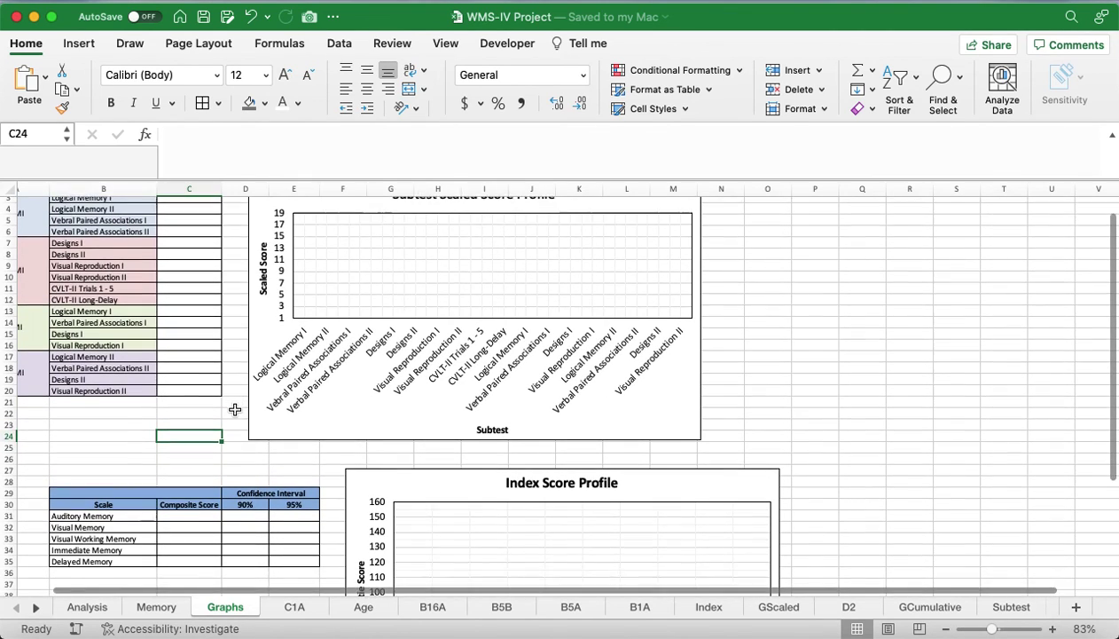
scroll(235, 409, down, 5)
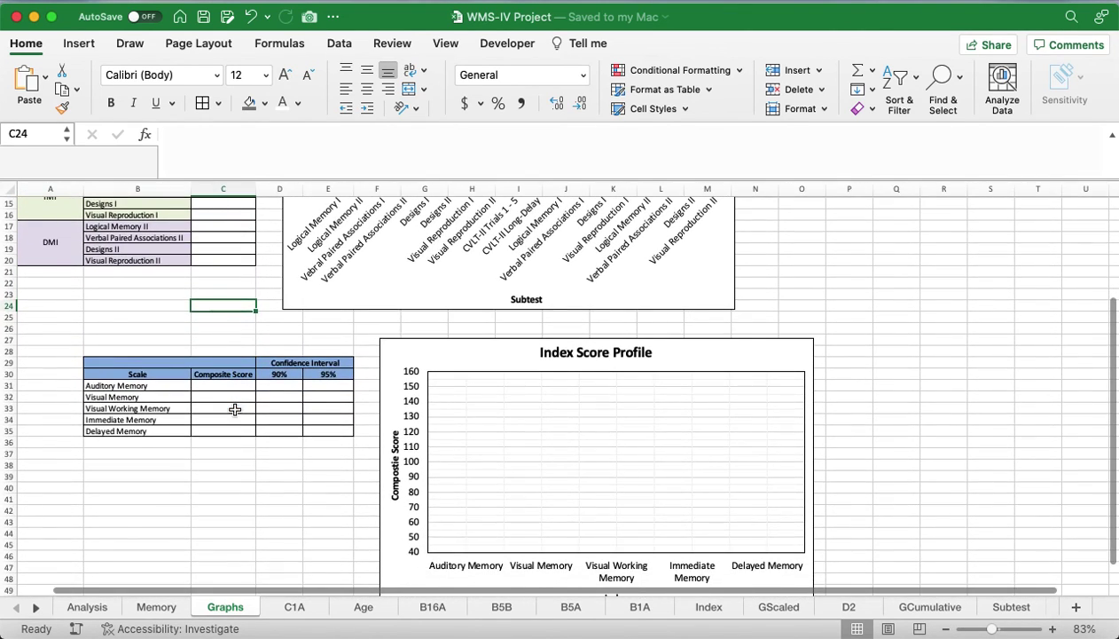
scroll(235, 409, up, 10)
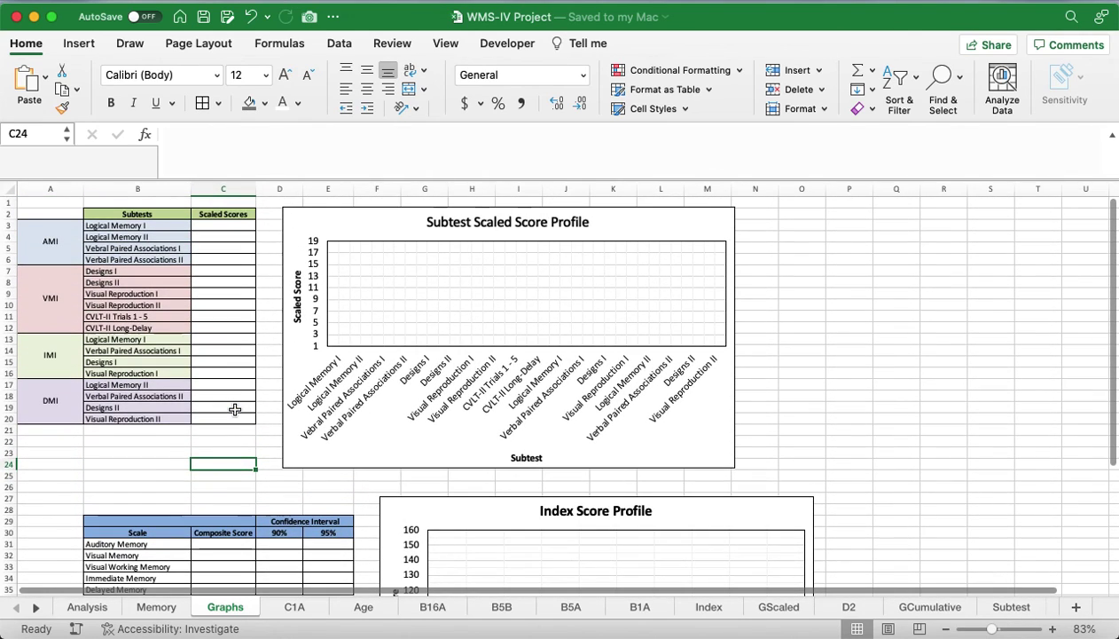
click(87, 606)
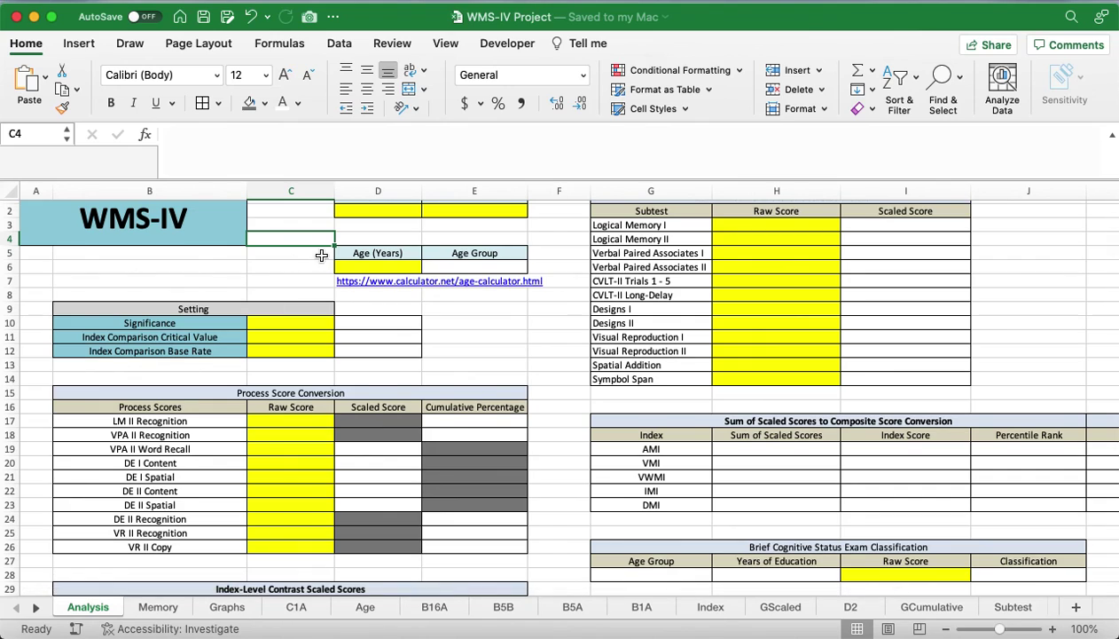
Choose Older Adult from the Adult or Older dropdown in D2
scroll(324, 255, up, 1)
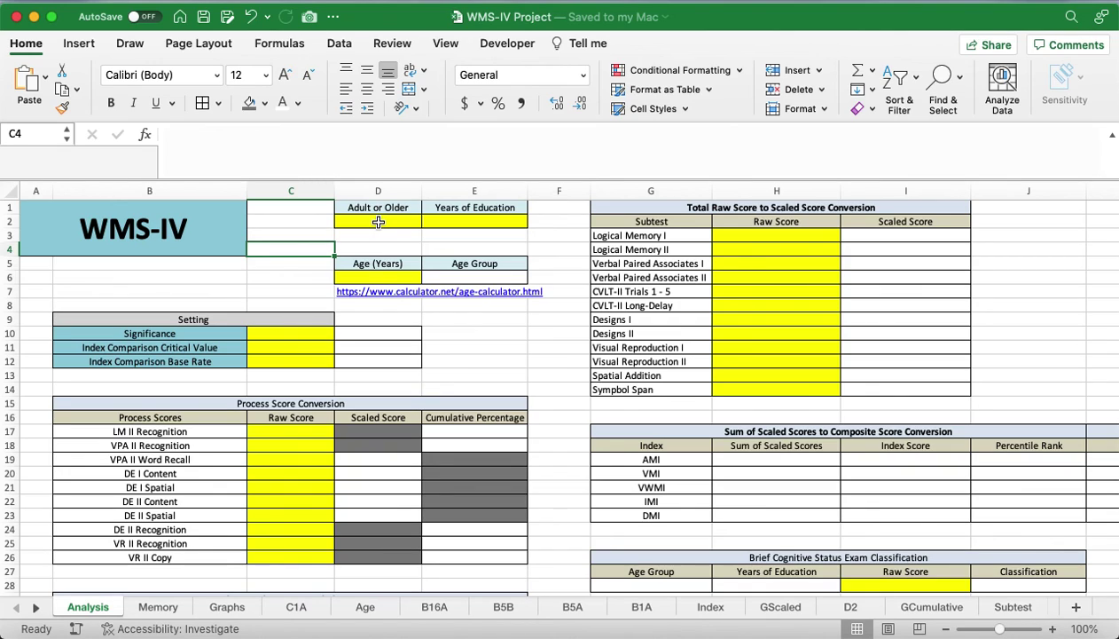
click(377, 222)
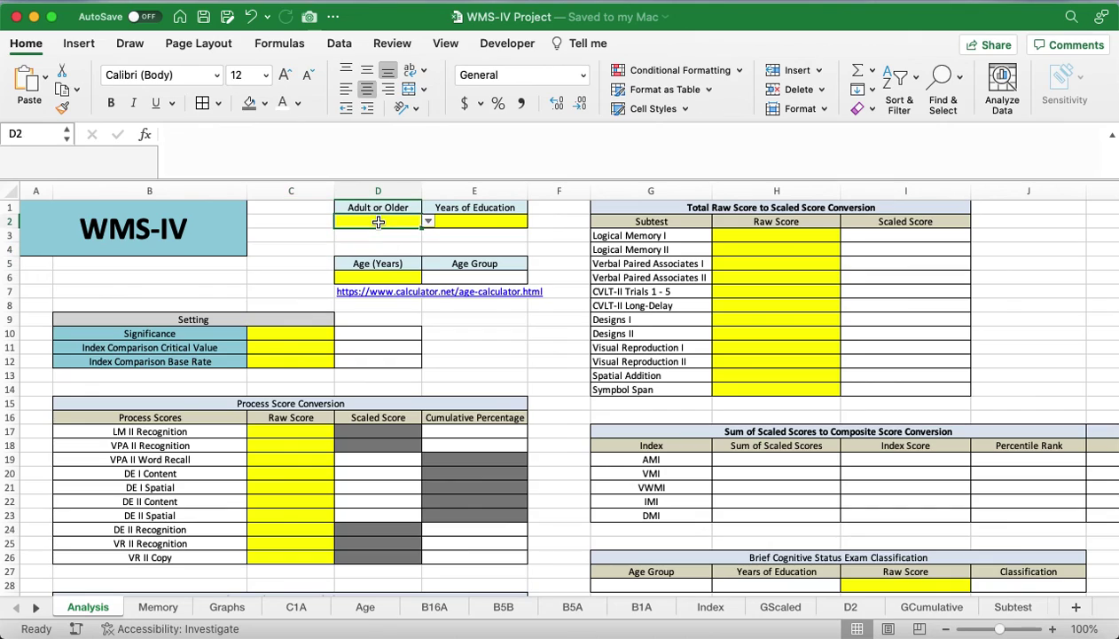
click(427, 223)
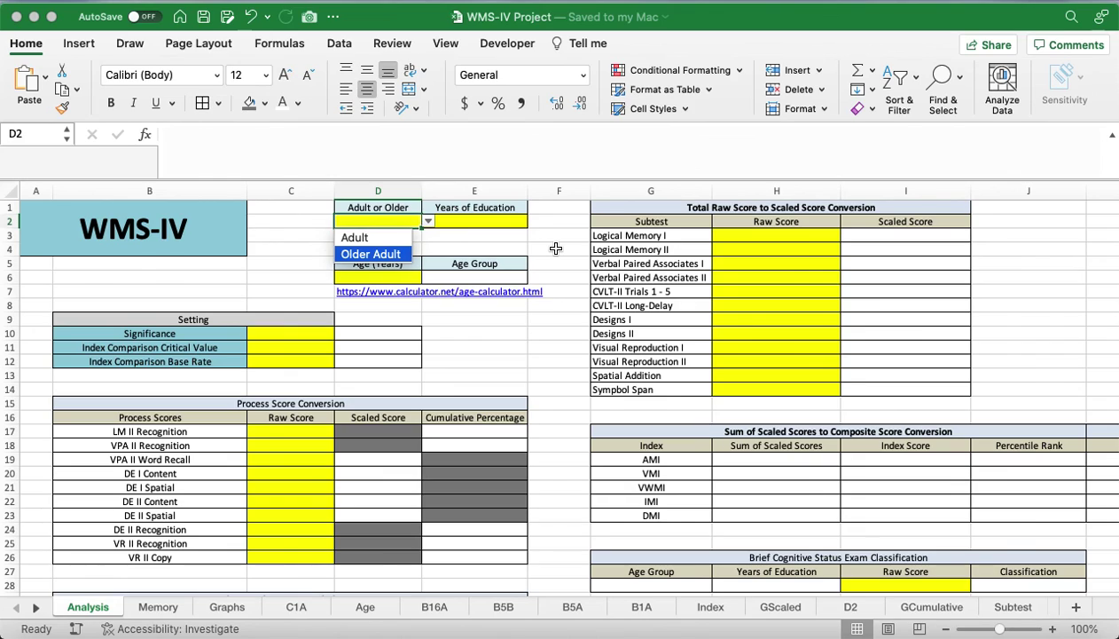
key(Escape)
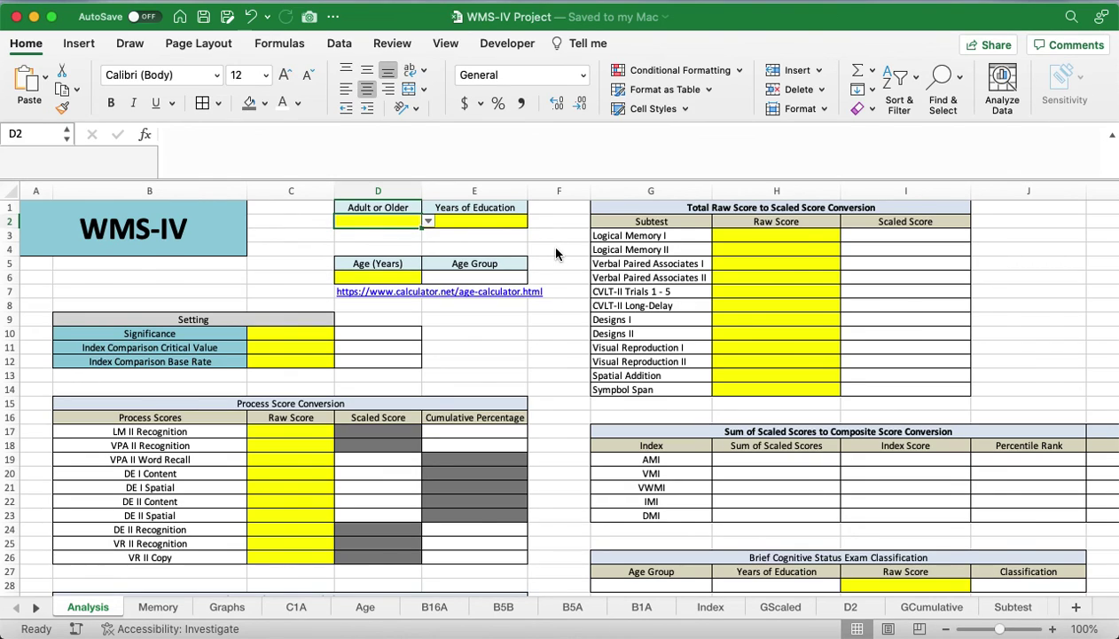
click(428, 221)
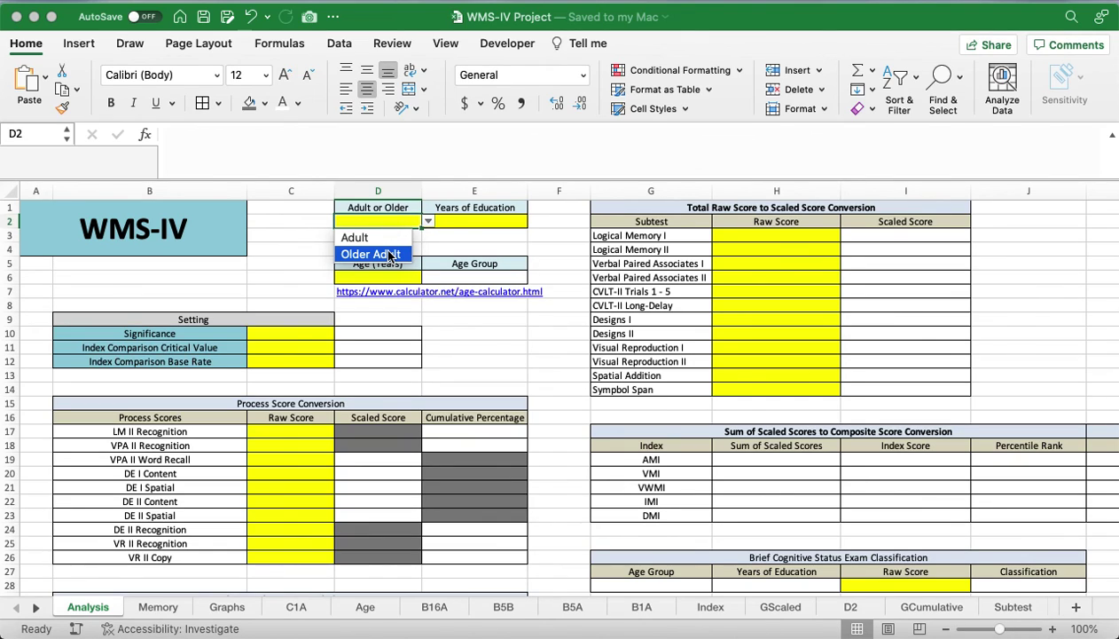
click(389, 254)
key(Return)
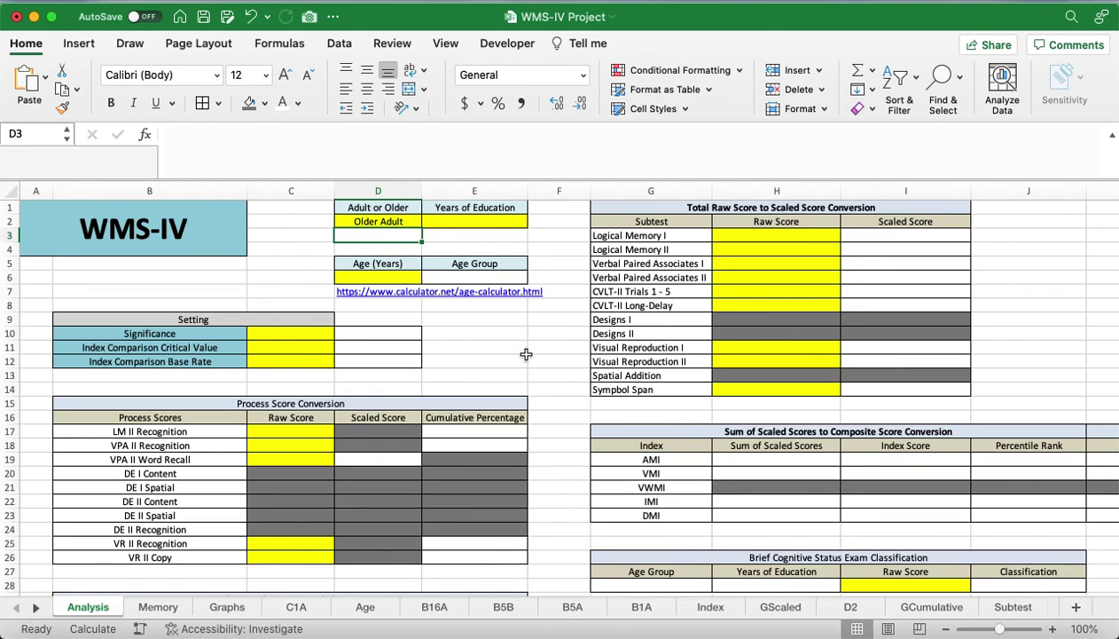
scroll(526, 354, down, 3)
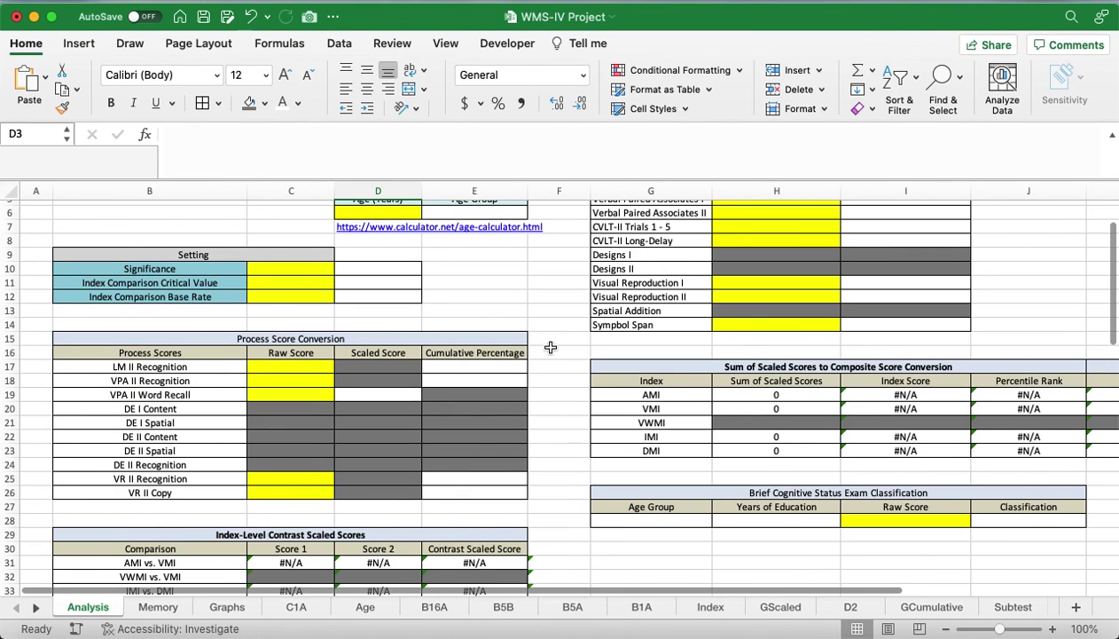
scroll(553, 346, up, 3)
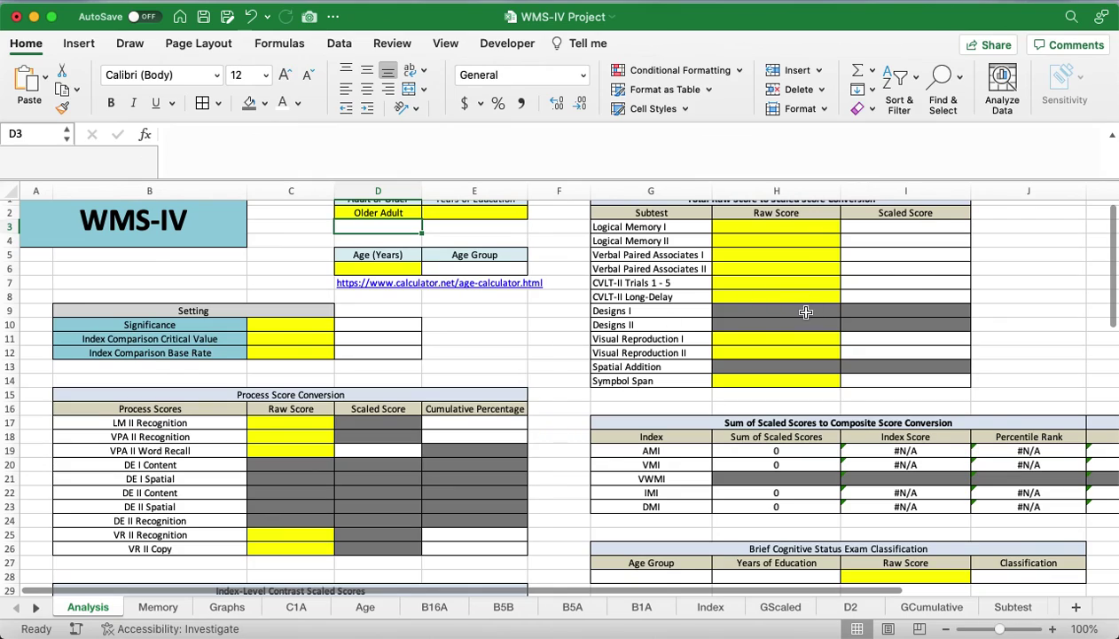
click(679, 309)
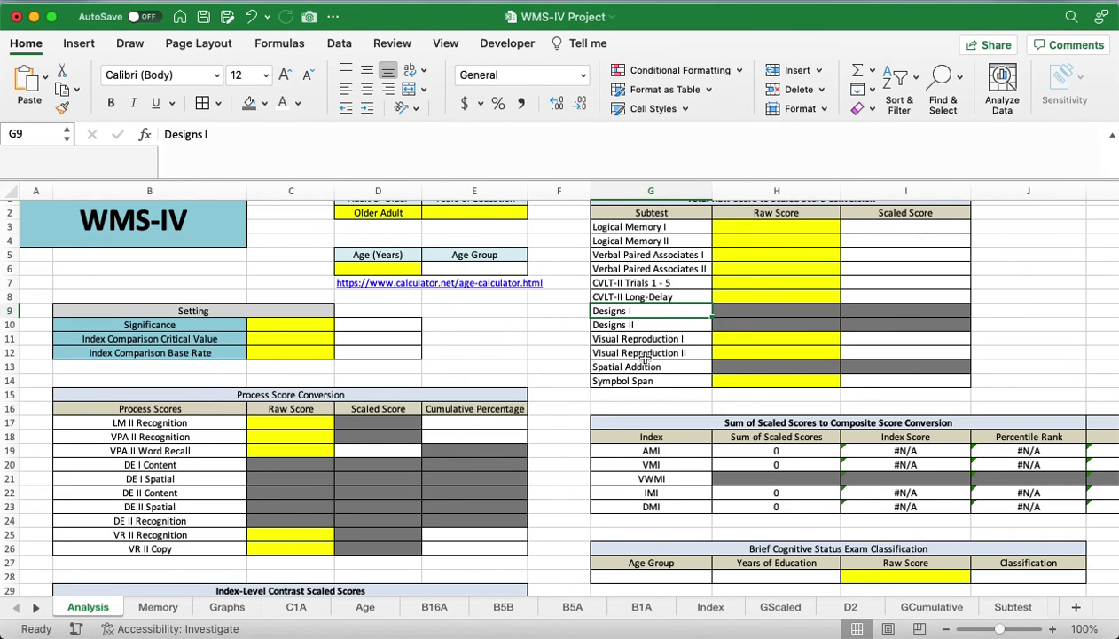
scroll(595, 376, down, 3)
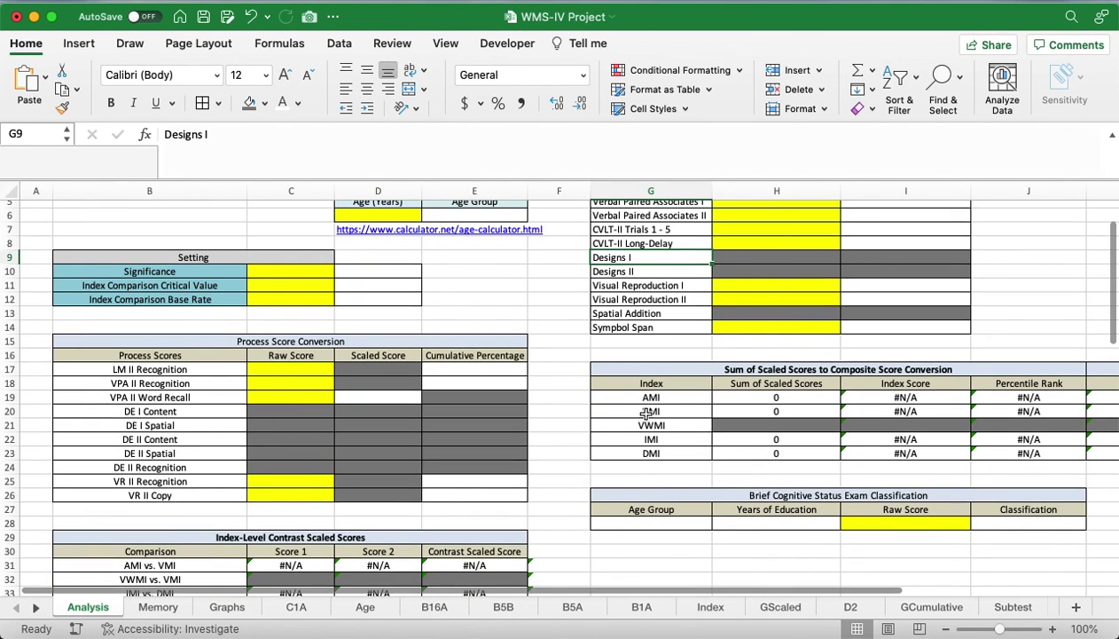
click(675, 428)
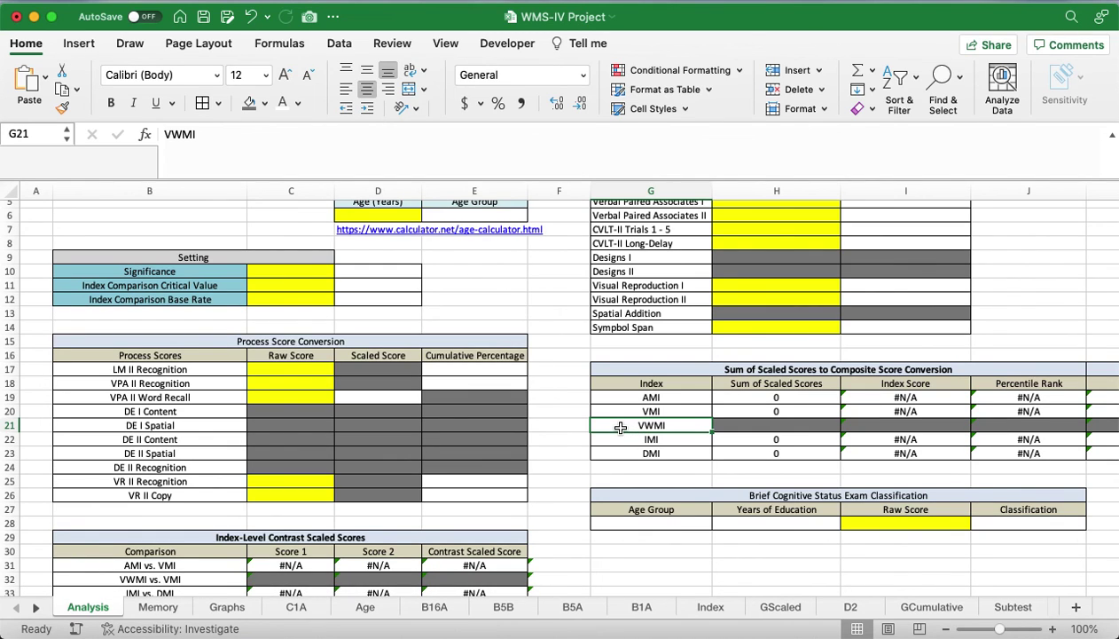
scroll(566, 402, down, 3)
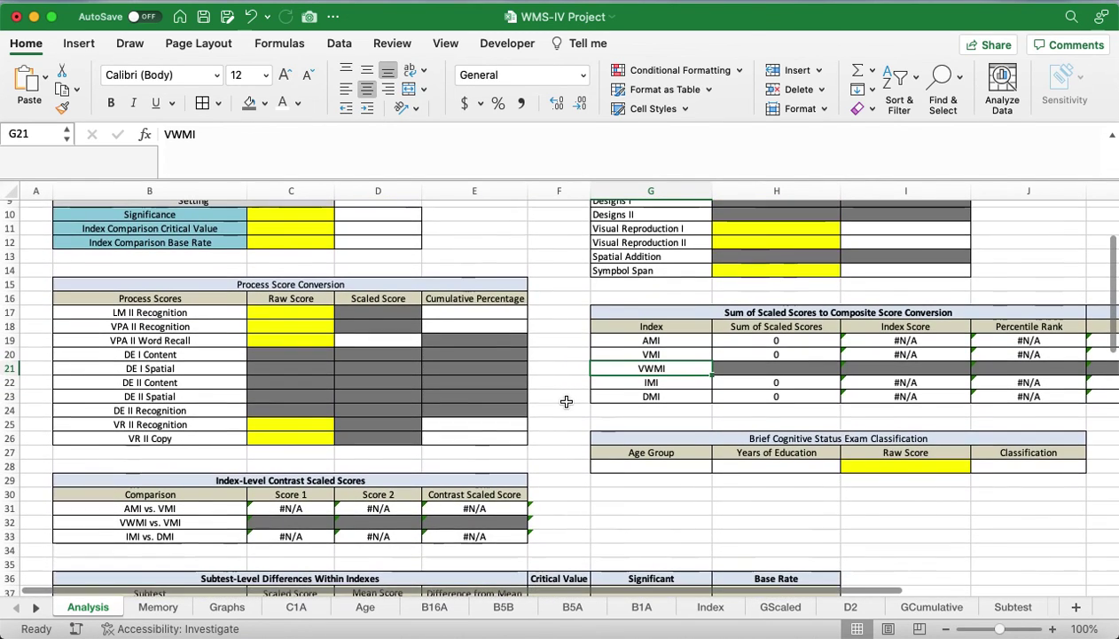
scroll(566, 401, down, 5)
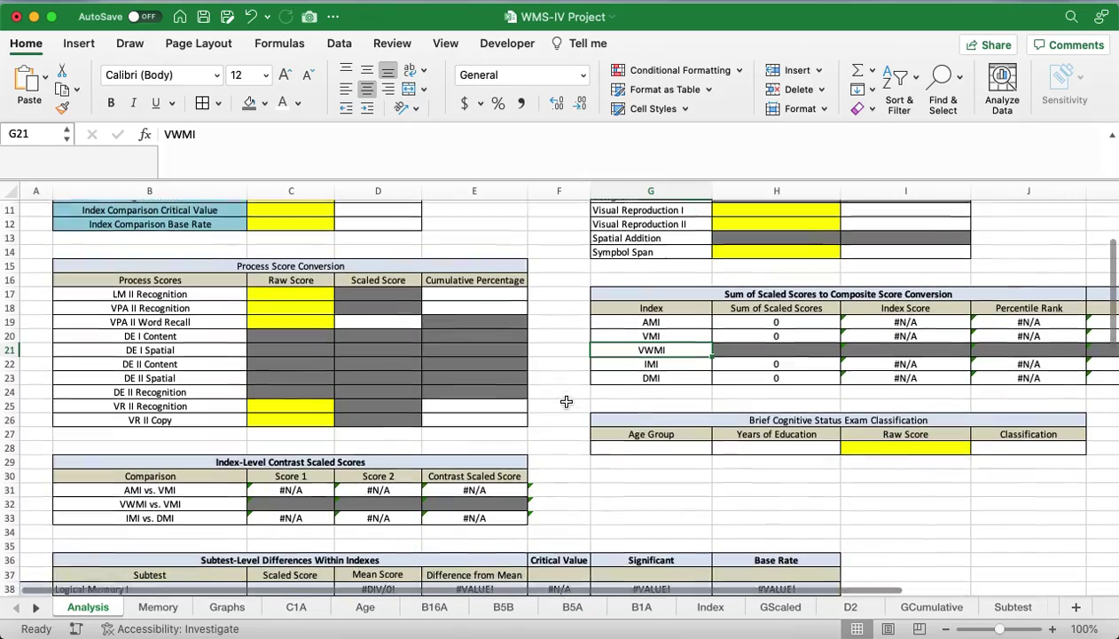
scroll(566, 402, down, 15)
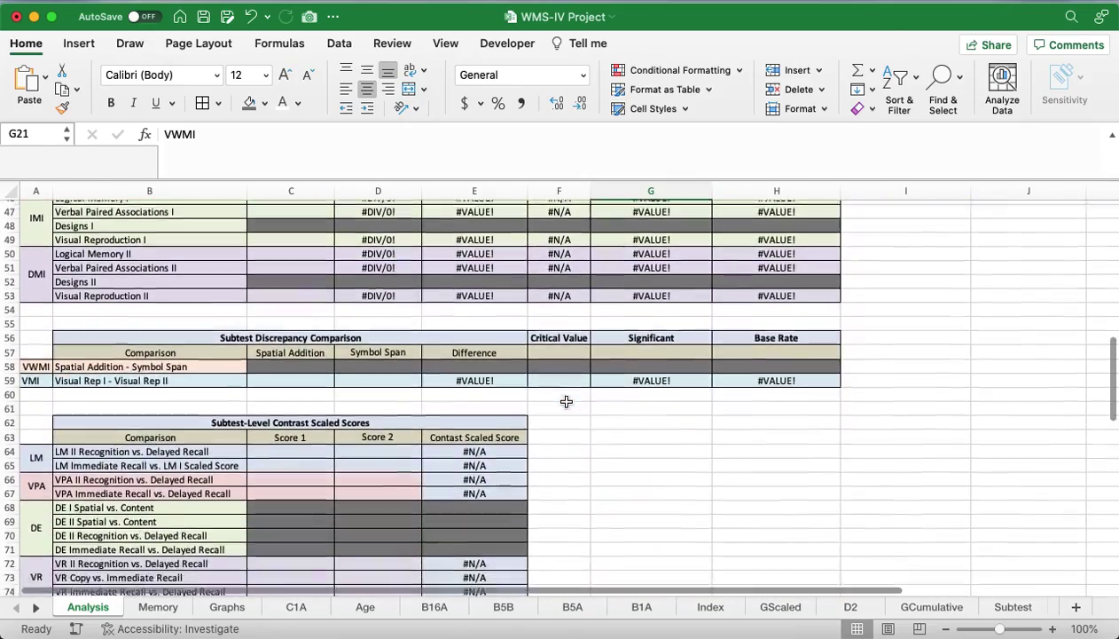
scroll(566, 402, down, 4)
scroll(566, 402, up, 9)
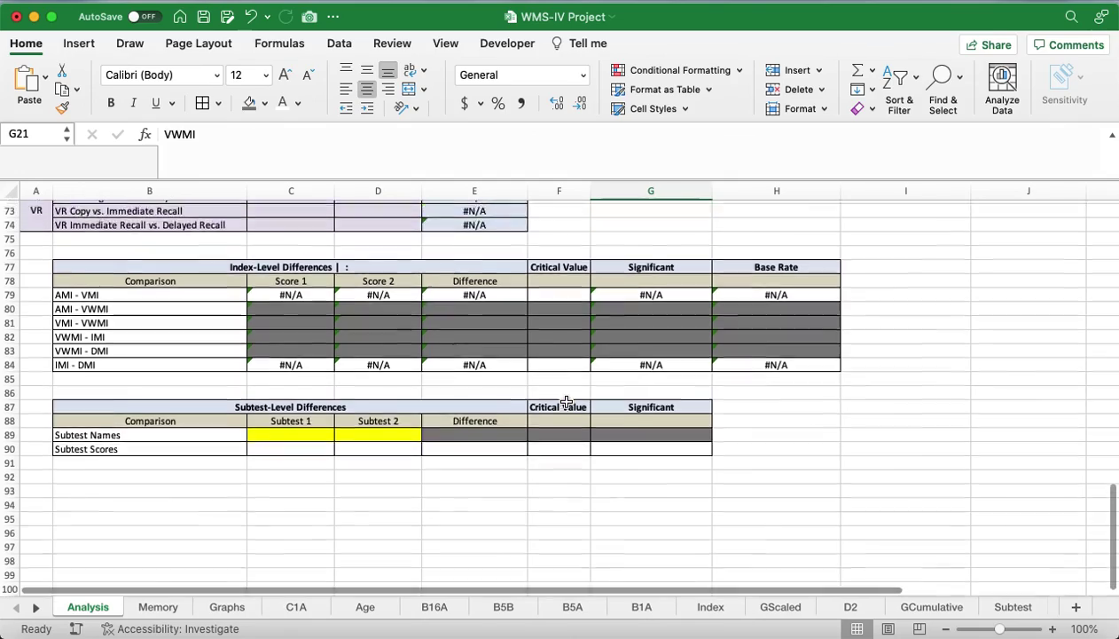
scroll(566, 402, up, 15)
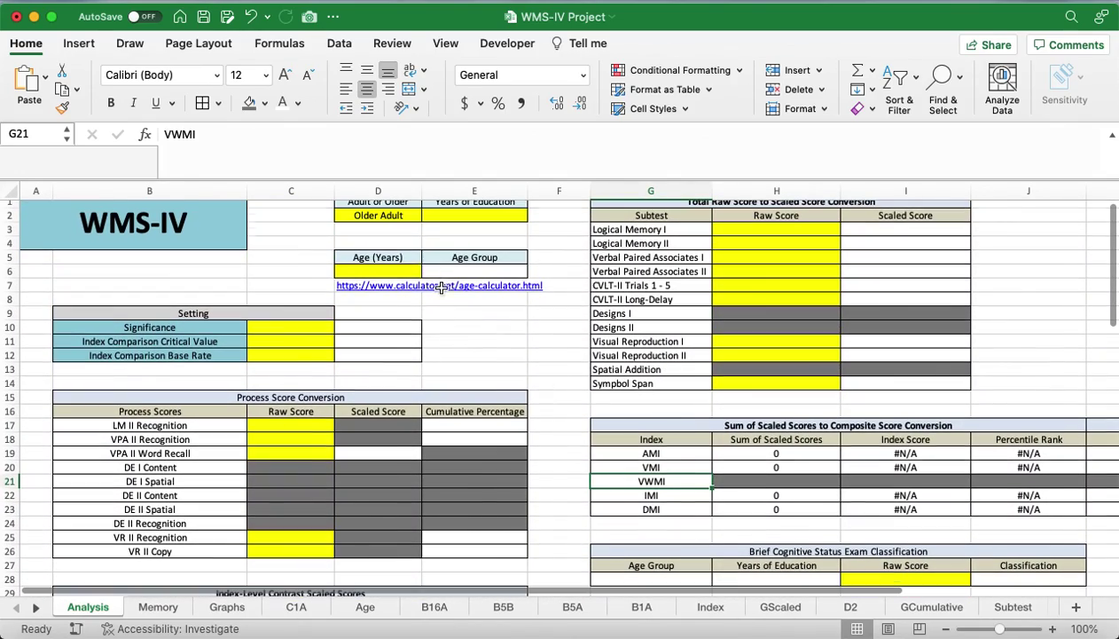
click(391, 214)
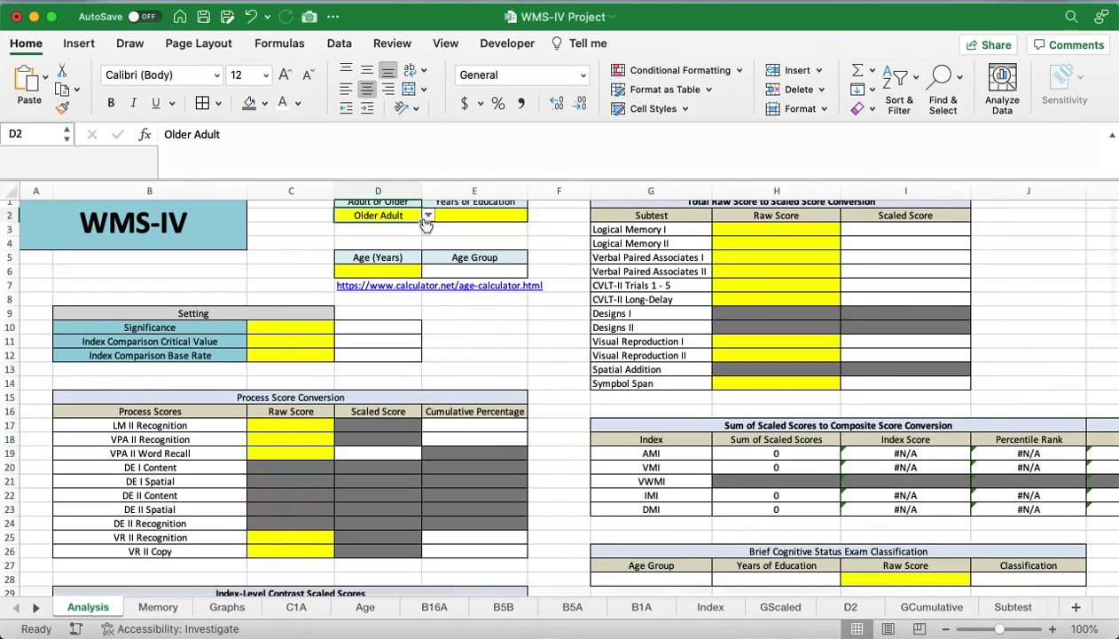
Switch the Adult or Older field in D2 back to Adult
click(428, 217)
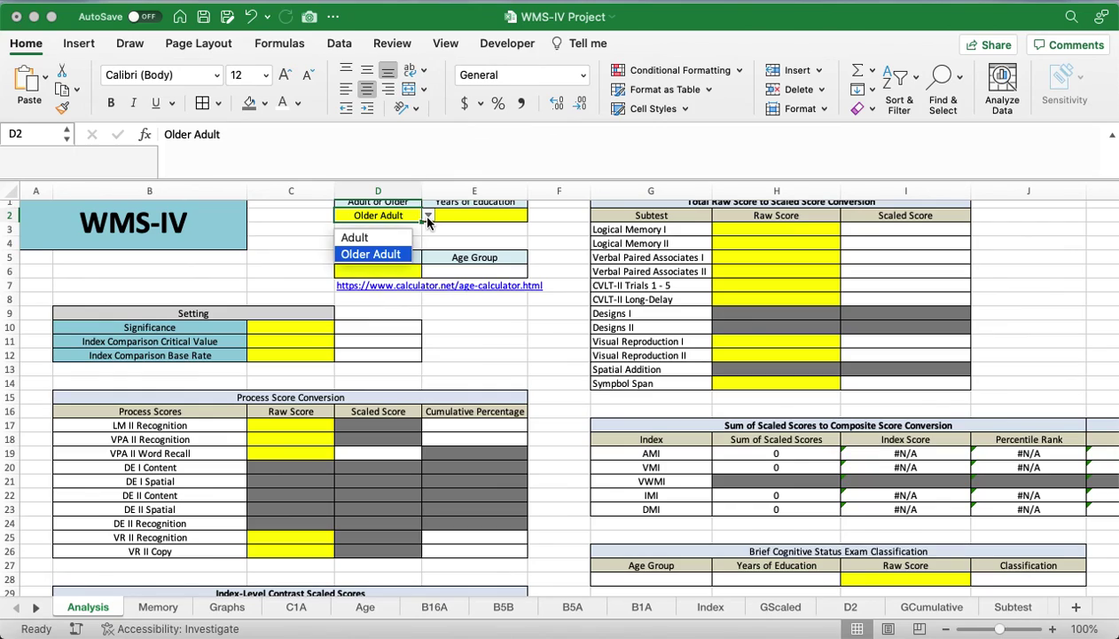
click(385, 238)
key(Return)
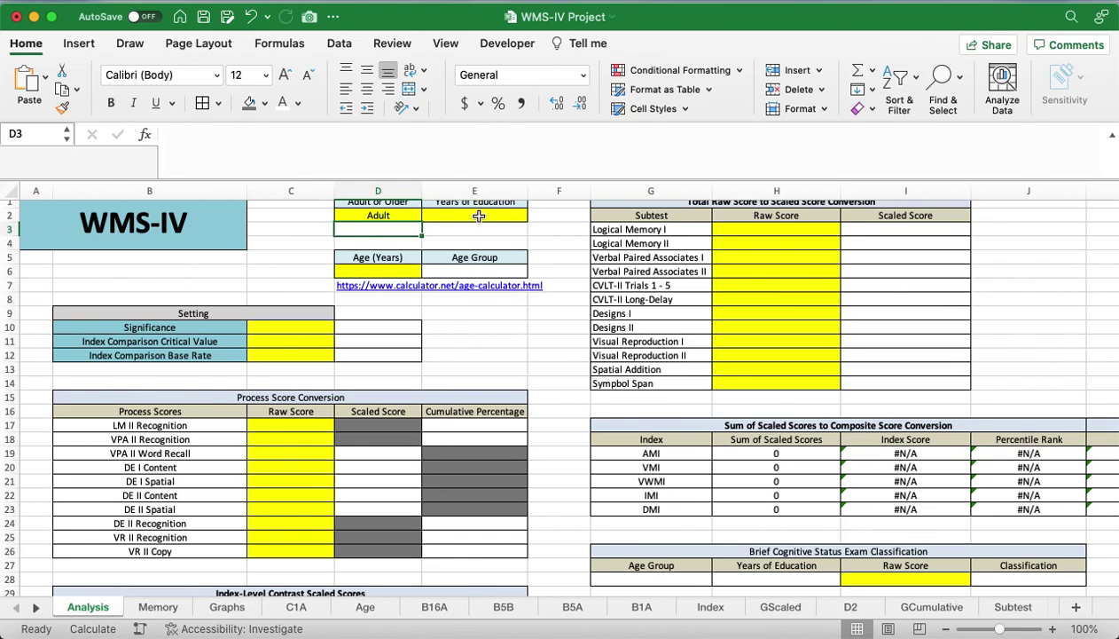
Enter 16 as the Years of Education in E2
click(478, 215)
scroll(547, 273, up, 1)
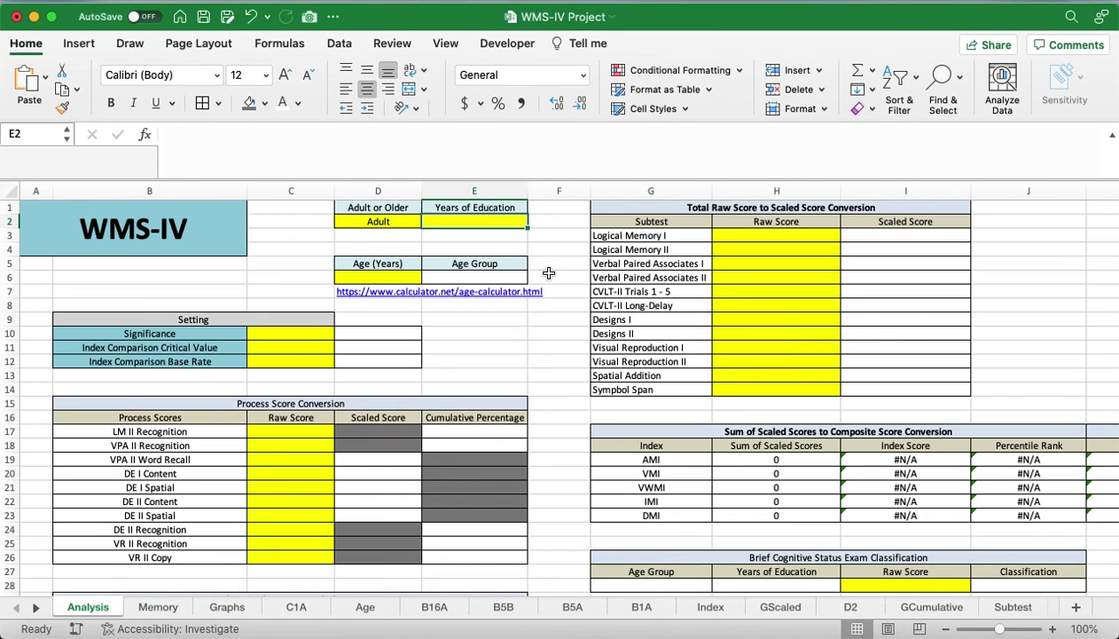
text(16)
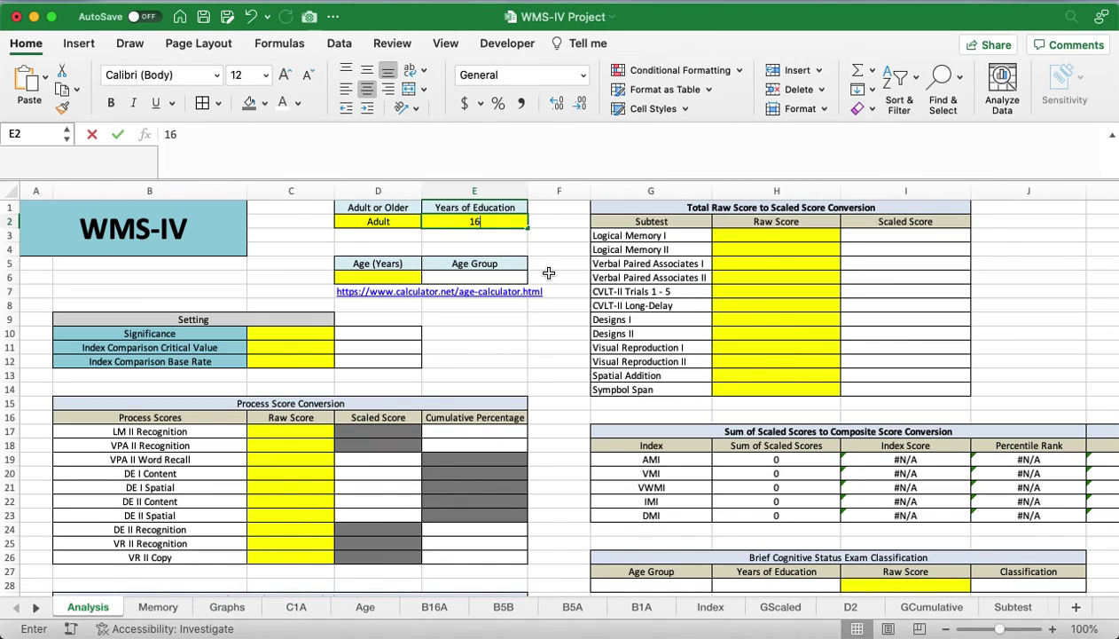
key(Return)
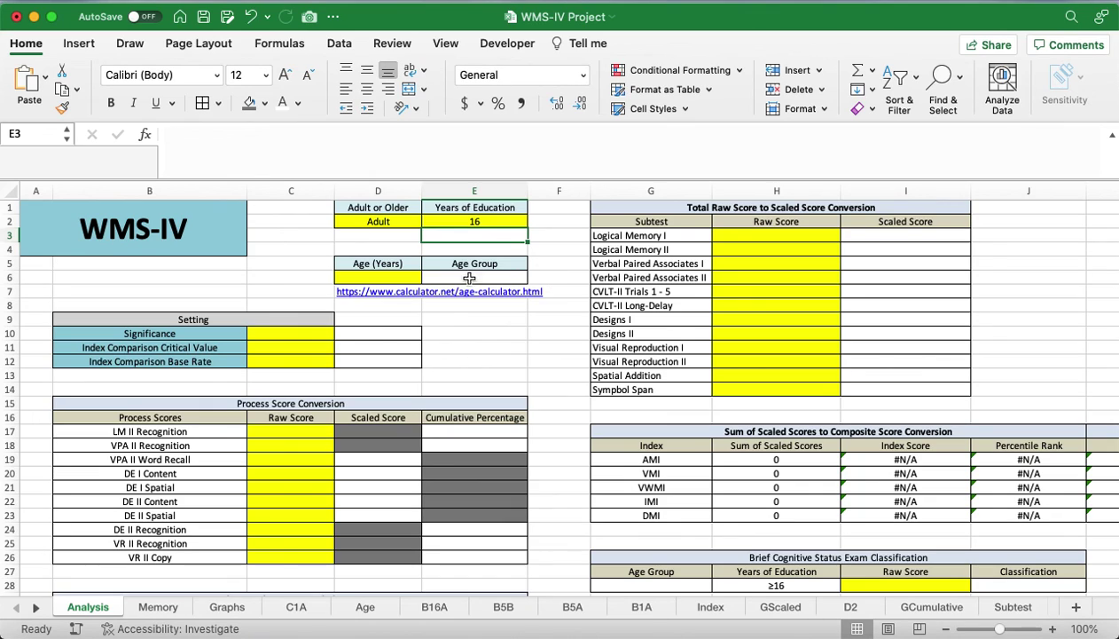
click(399, 281)
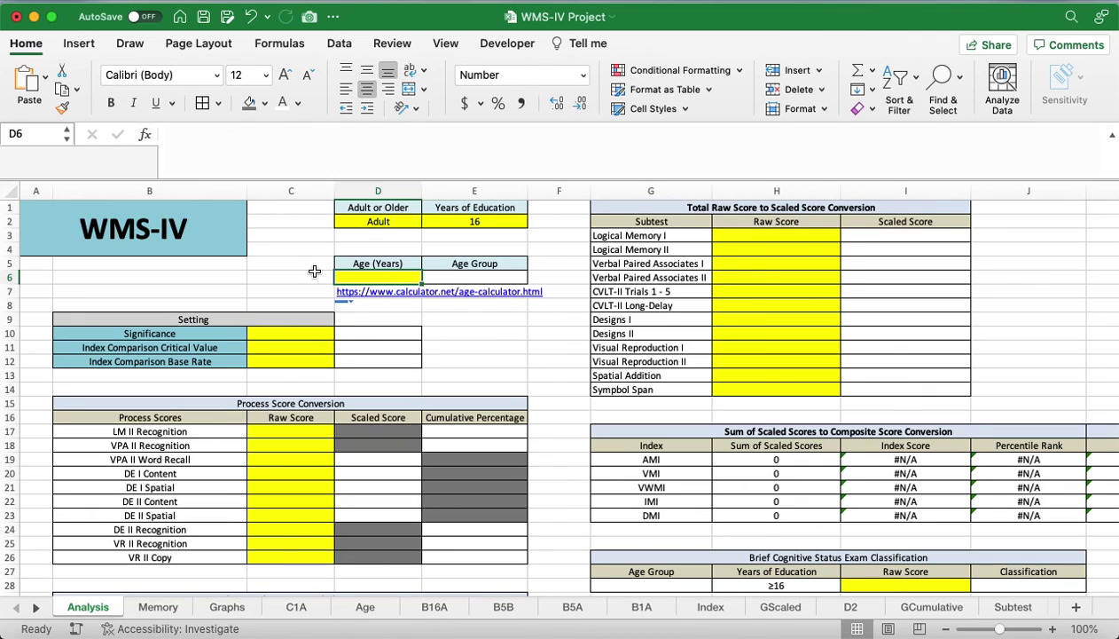
Enter age 65 in D6 and inspect the Age Group lookup formula showing 65 - 69
text(65)
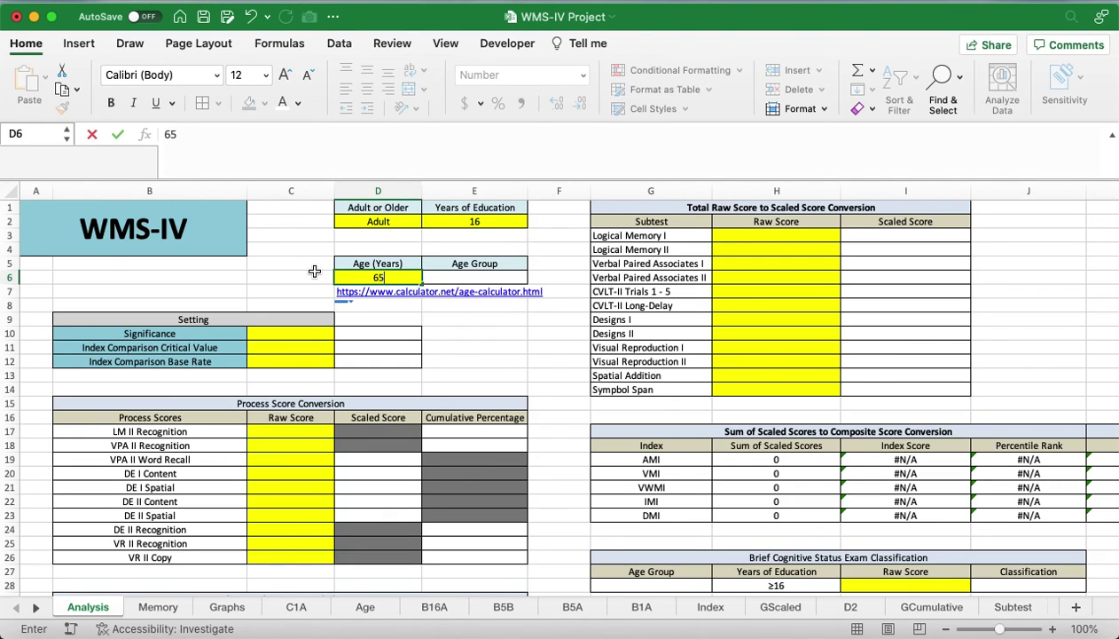
key(Return)
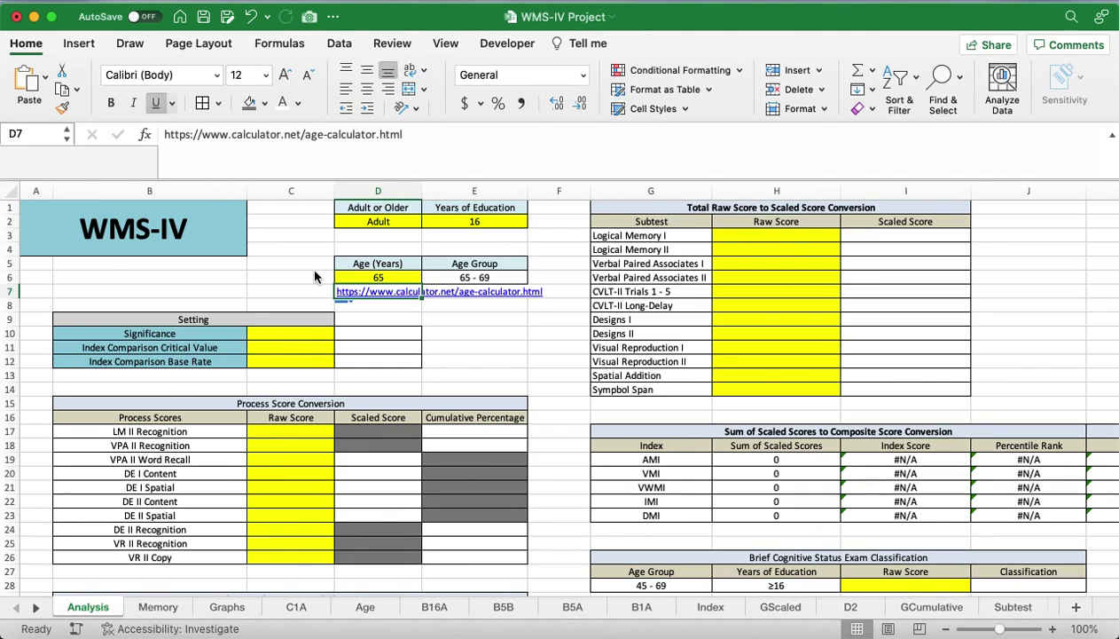
click(493, 277)
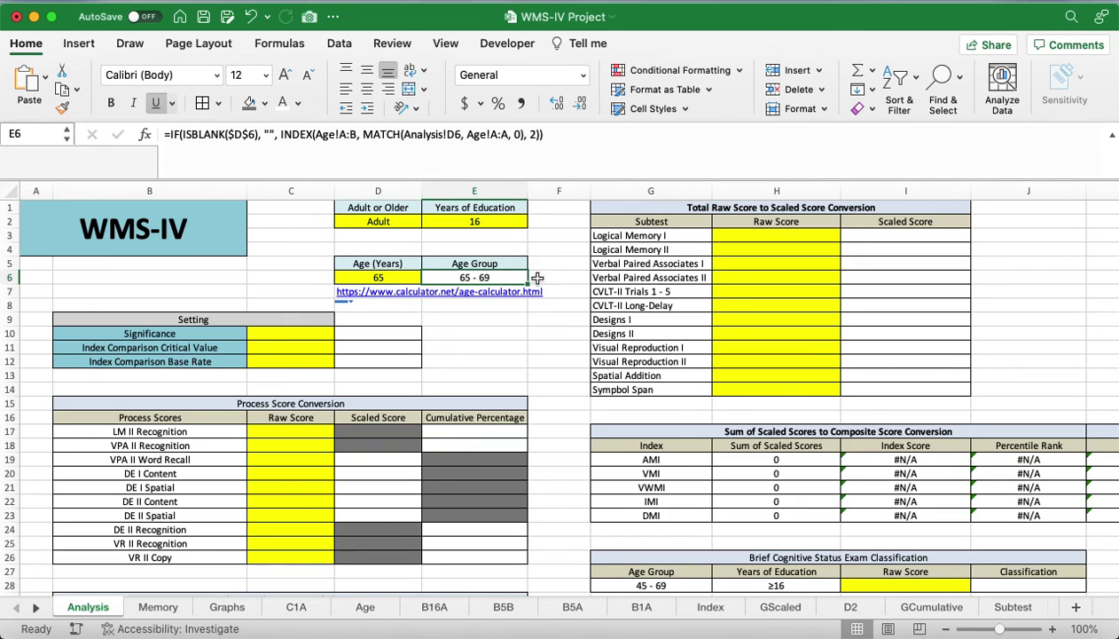
Highlight the CVLT-II and Verbal Paired Associates rows, then return to the Logical Memory I cell
click(749, 236)
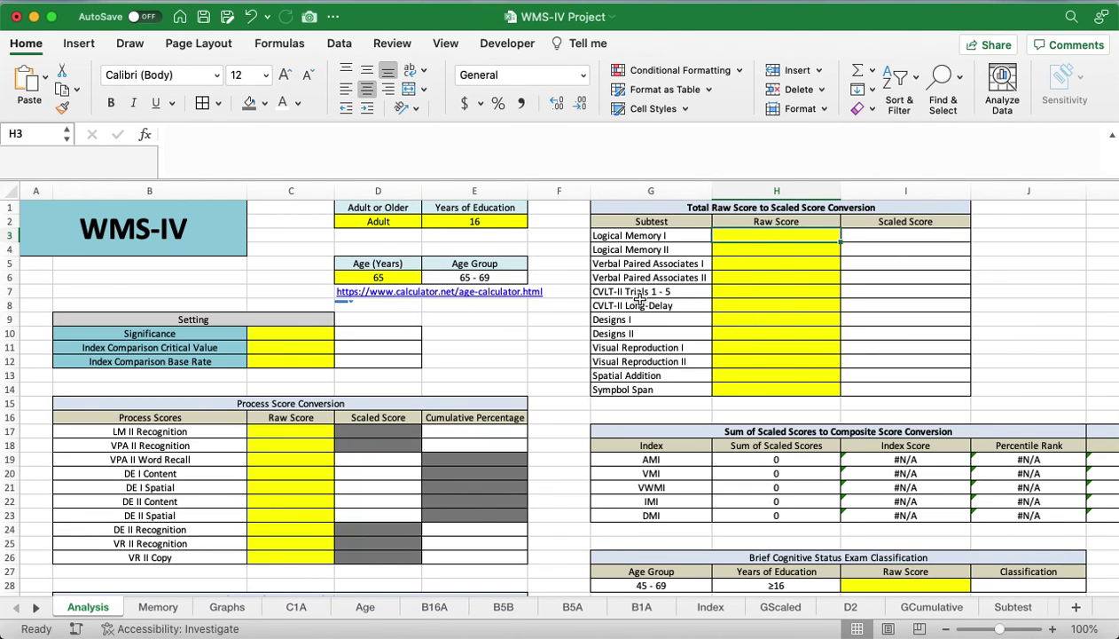
drag(631, 292, 762, 300)
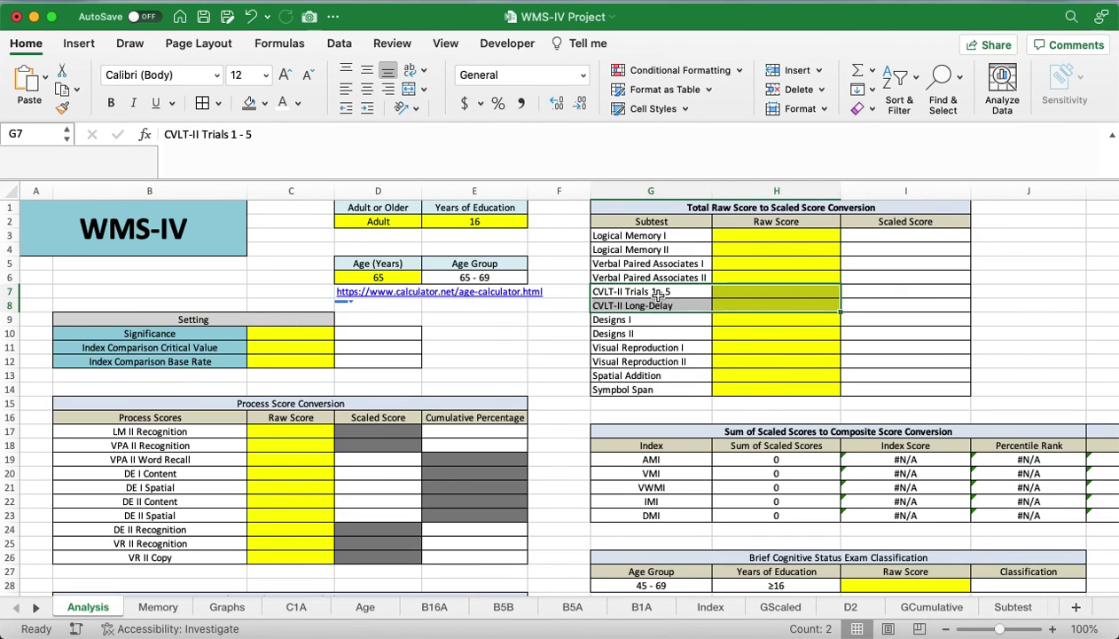
click(667, 263)
drag(667, 263, 753, 278)
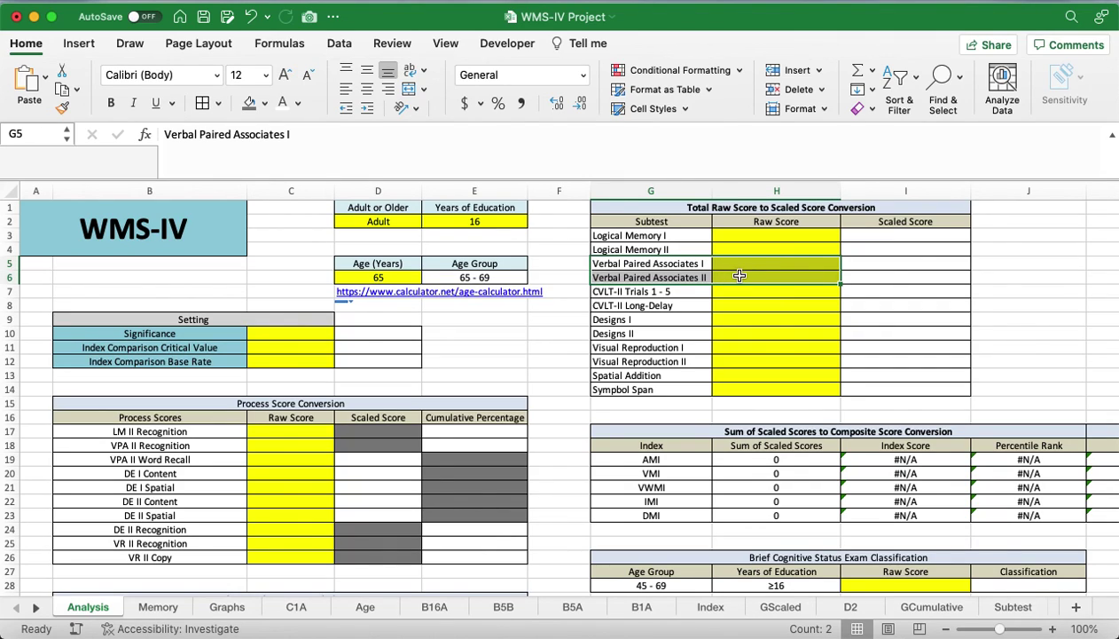
click(770, 236)
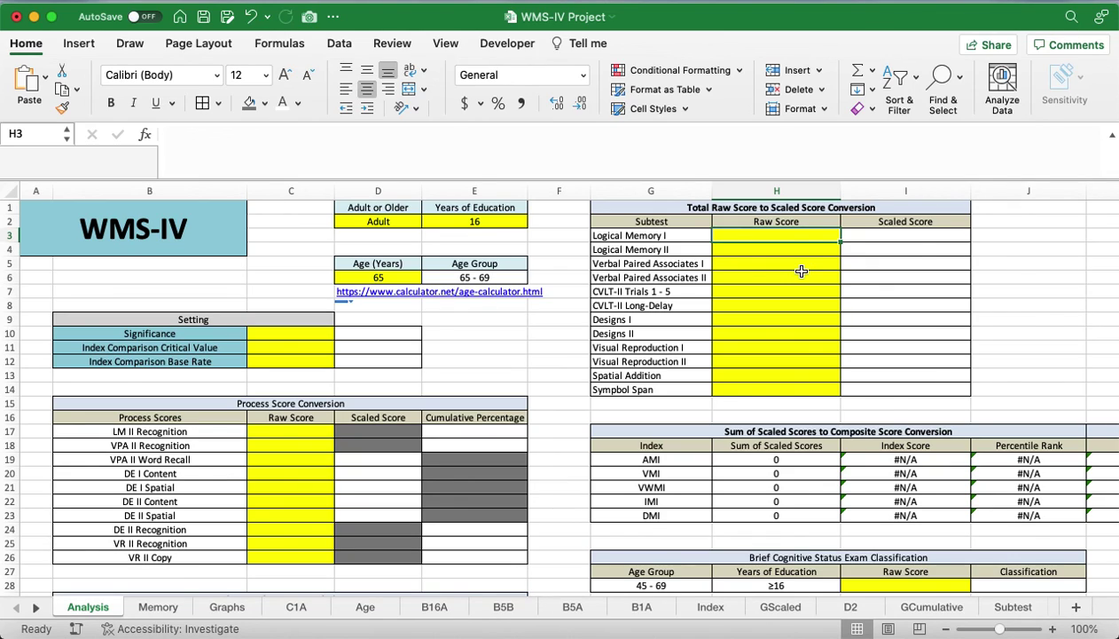
Enter raw scores 25, 23, 42 and 14 for Logical Memory I/II and Verbal Paired Associates I/II
text(25)
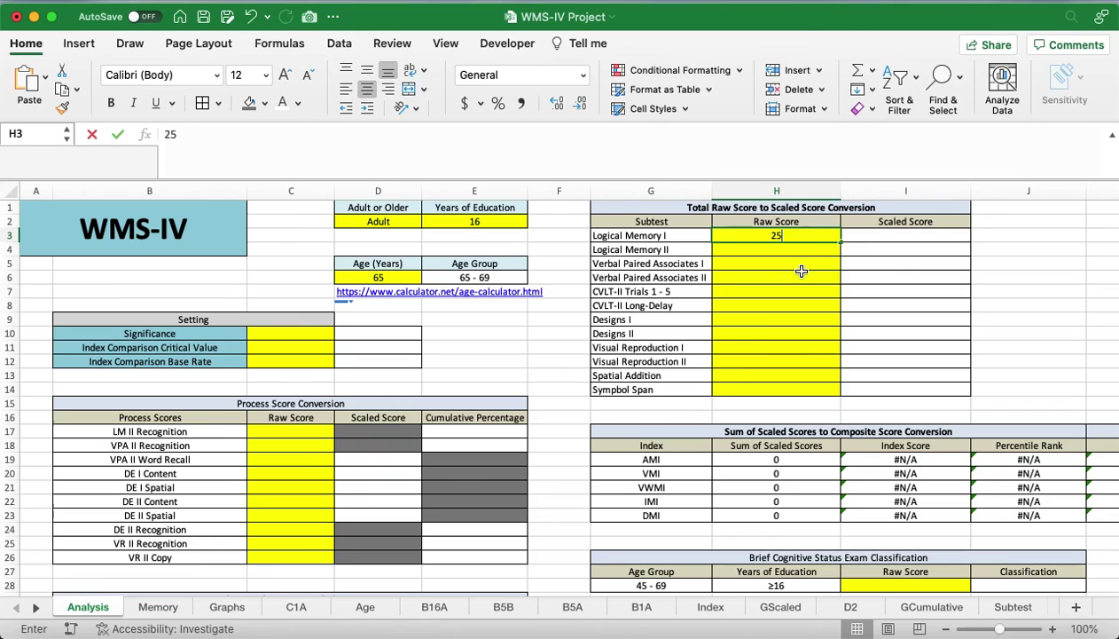
key(Return)
text(23)
key(Return)
text(42)
key(Return)
text(1)
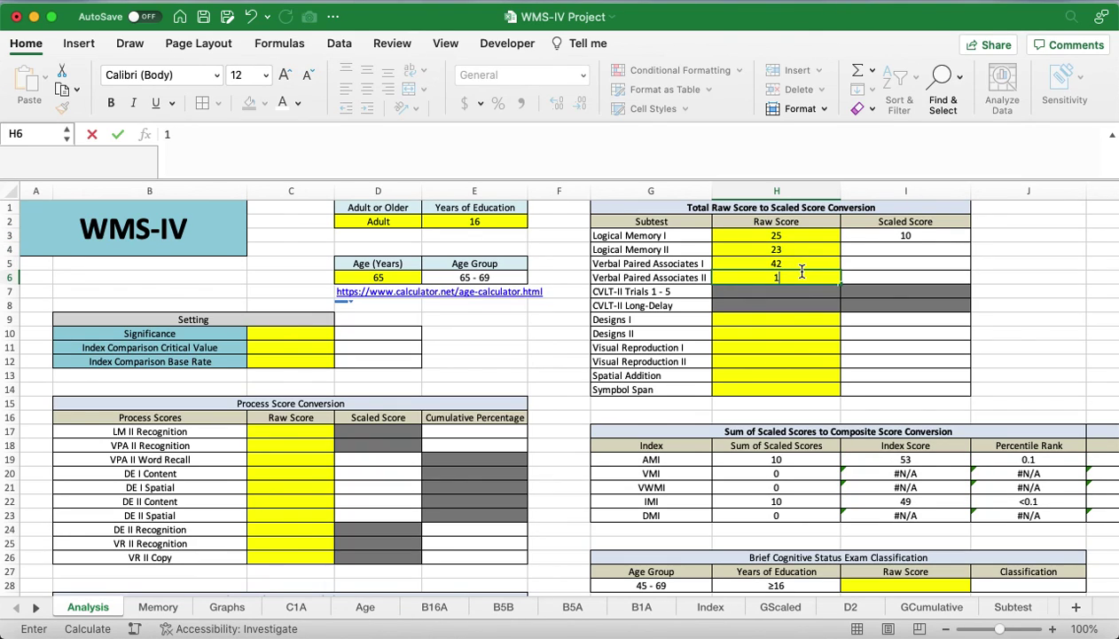
text(4)
key(Return)
key(Return)
key(Return)
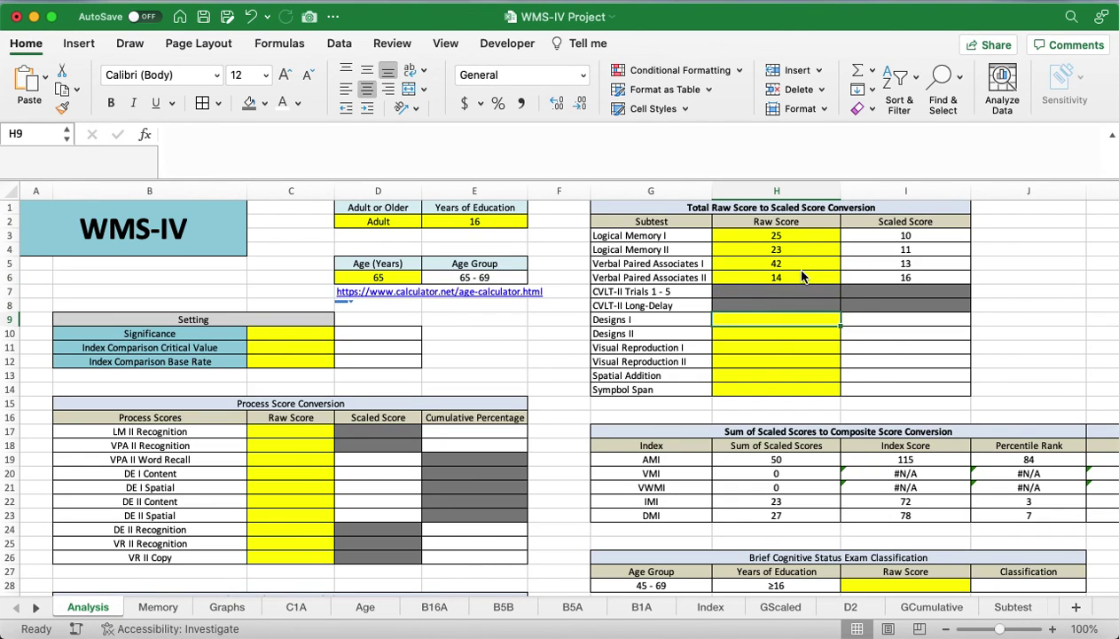
Enter the remaining raw scores 60, 48, 31, 29, 16 and 25 for Designs, Visual Reproduction and Spatial Addition
text(60)
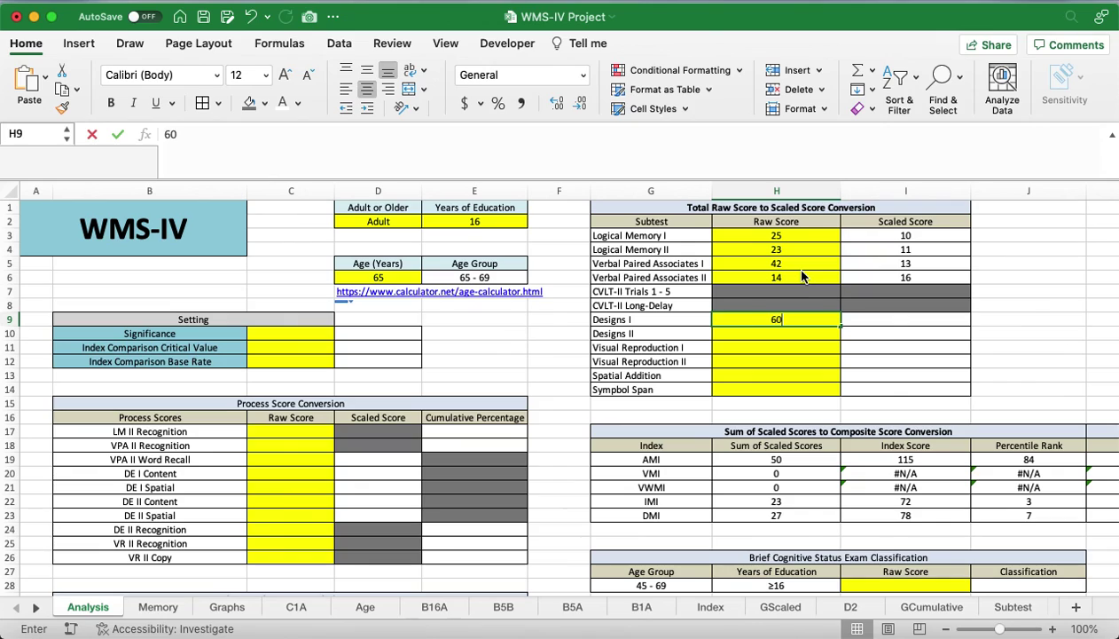
key(Return)
text(48)
key(Return)
text(31)
key(Return)
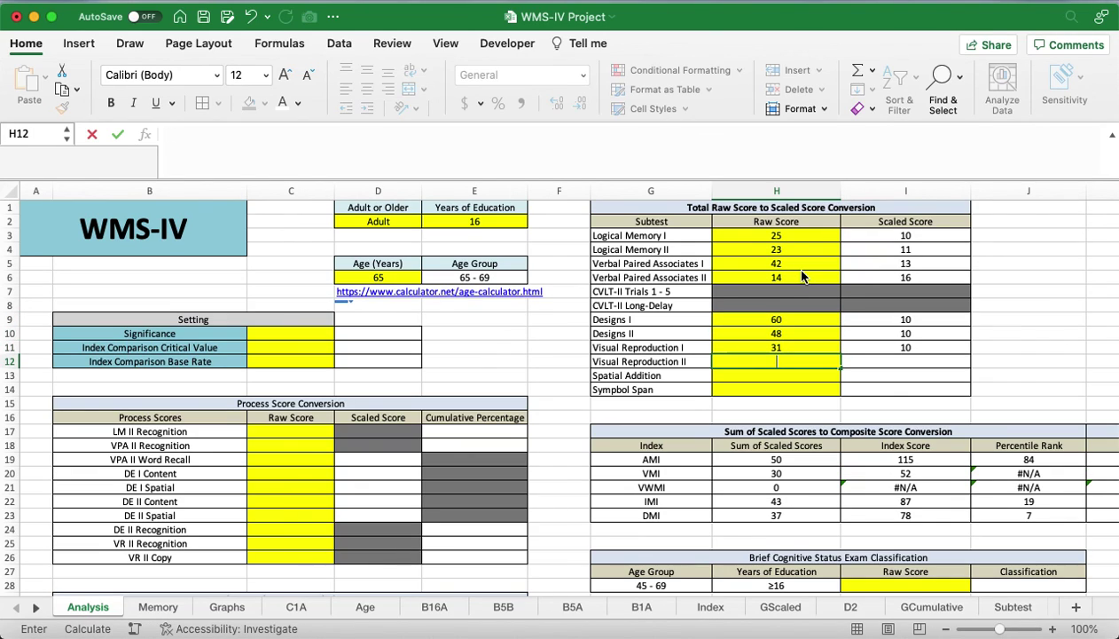
text(29)
key(Return)
text(16)
key(Return)
text(25)
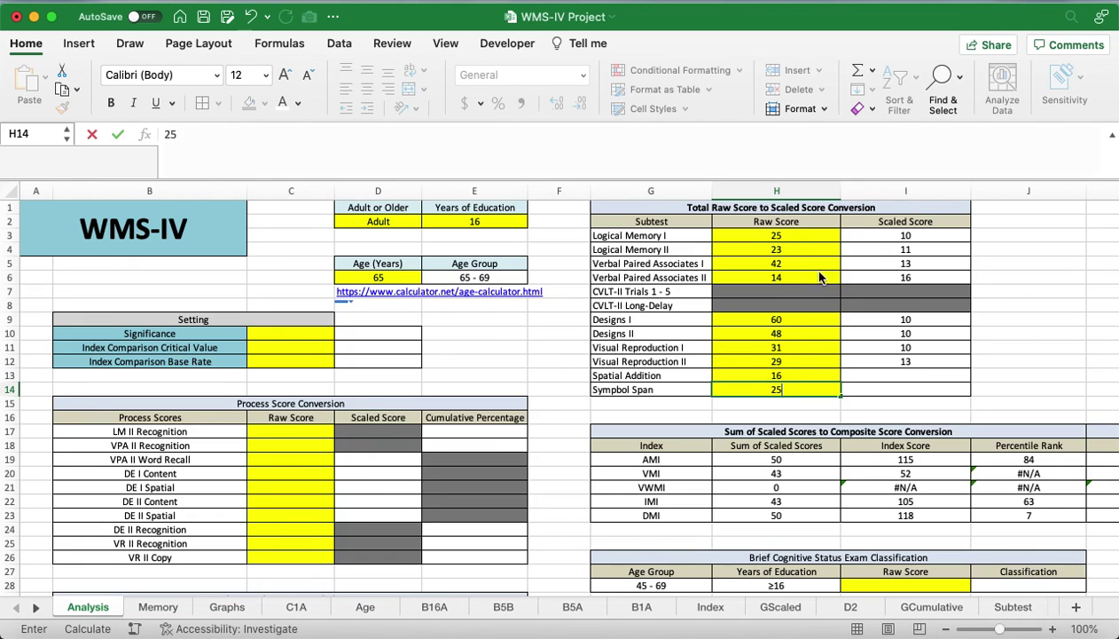
key(Return)
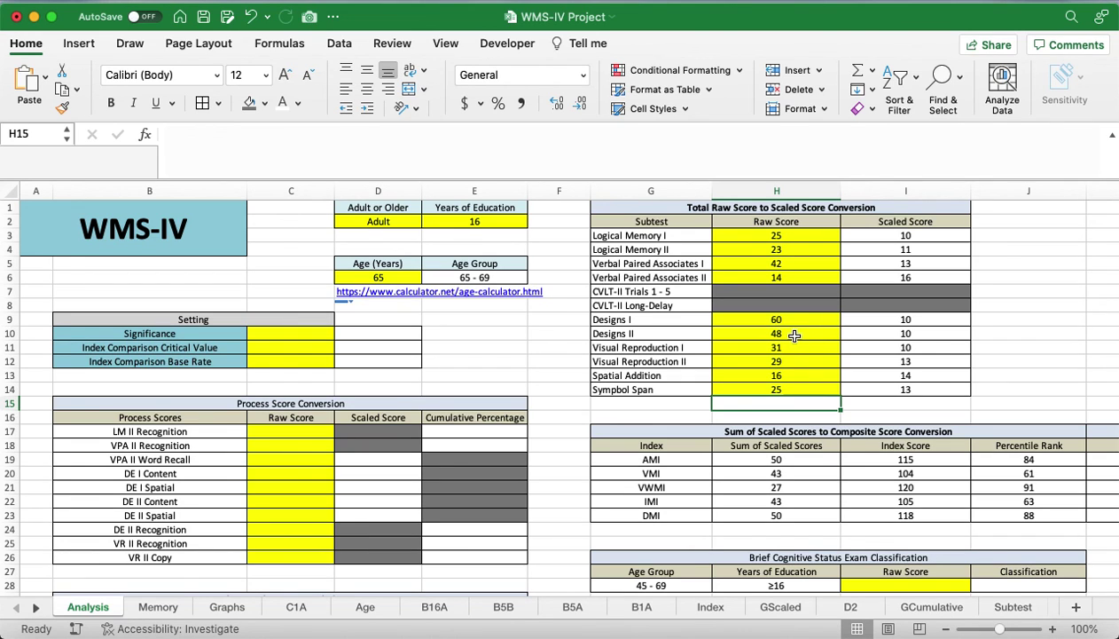
scroll(310, 341, down, 2)
Set the Significance cell C10 to 0.05
click(293, 323)
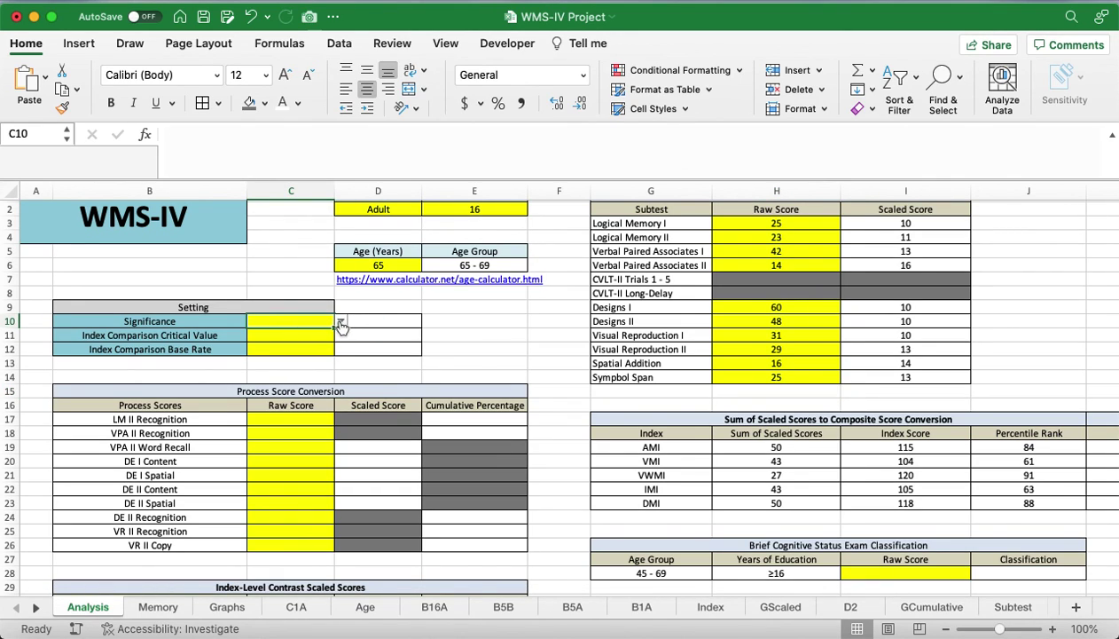
click(341, 322)
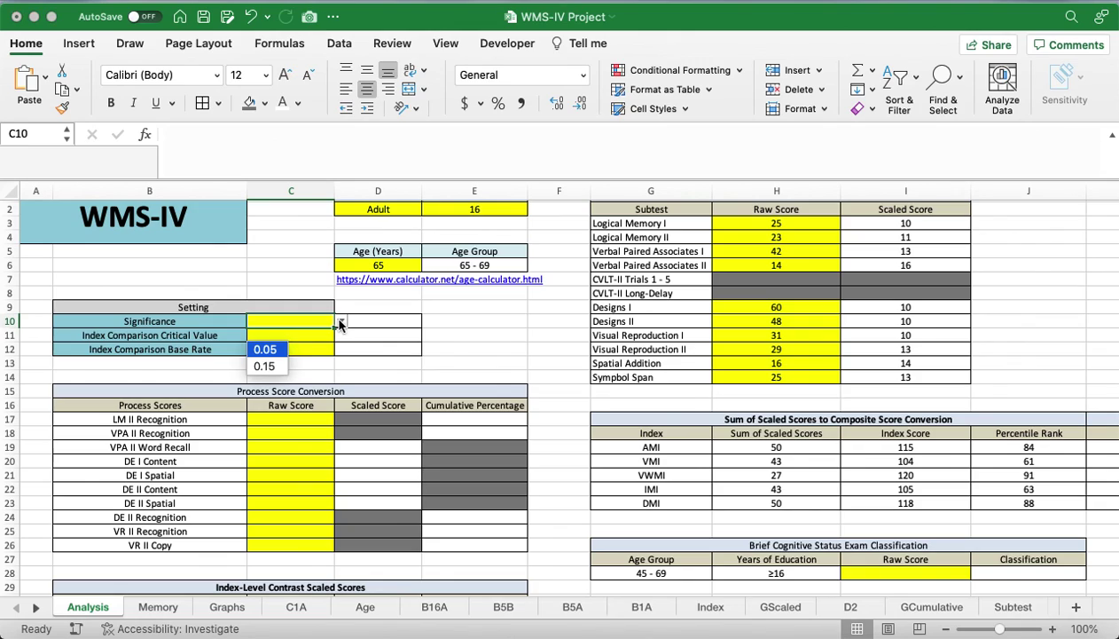
click(275, 353)
key(Return)
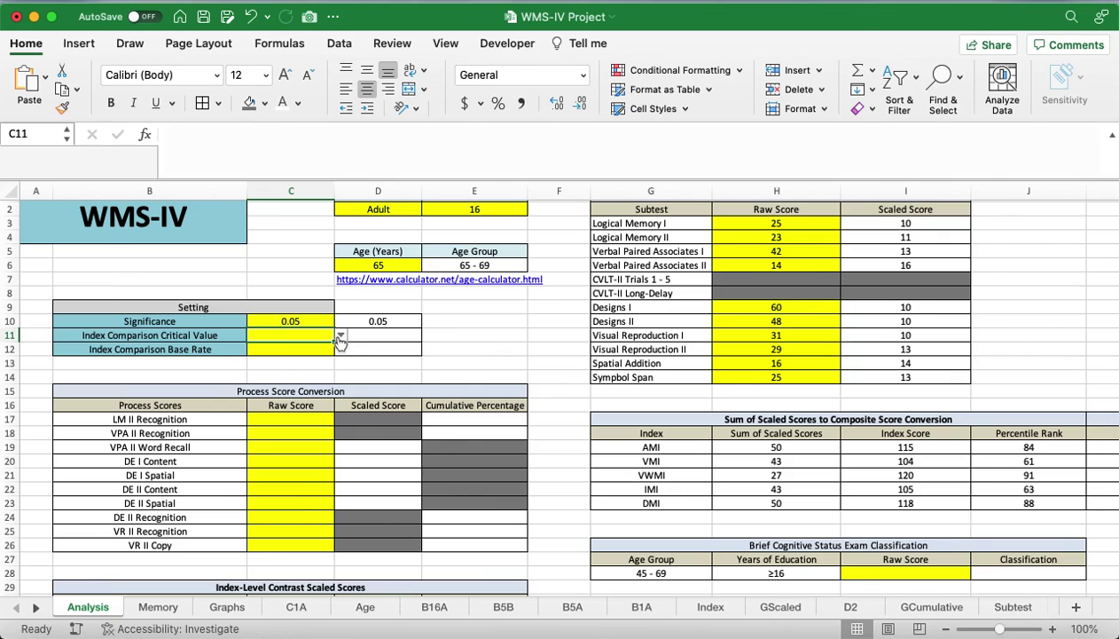
Compare critical values by Age Group and base rates by General Group
click(340, 339)
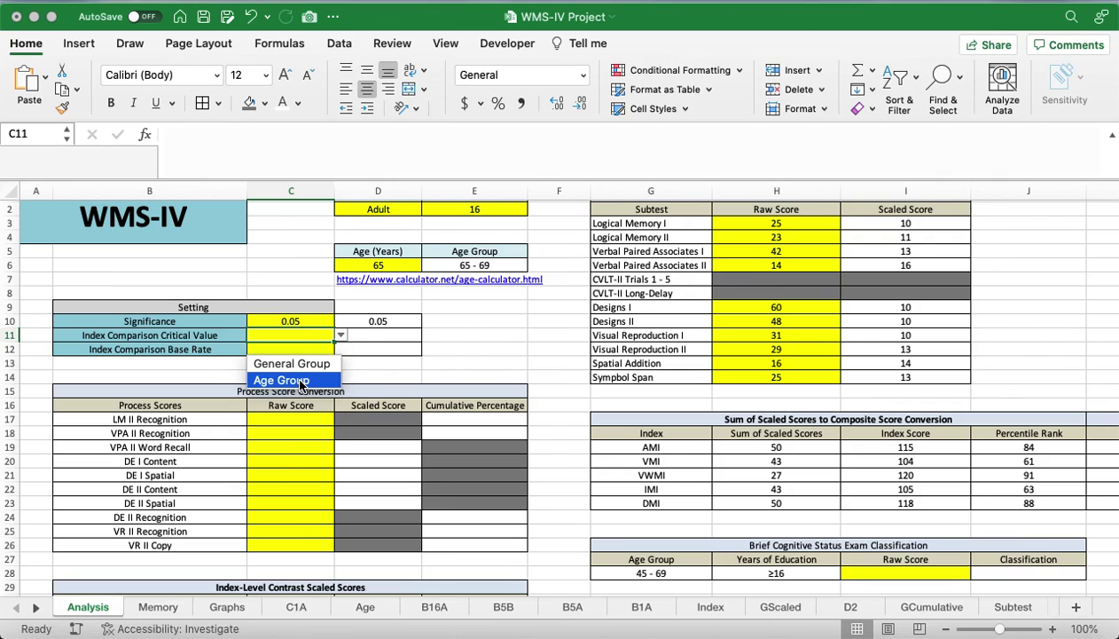
click(300, 380)
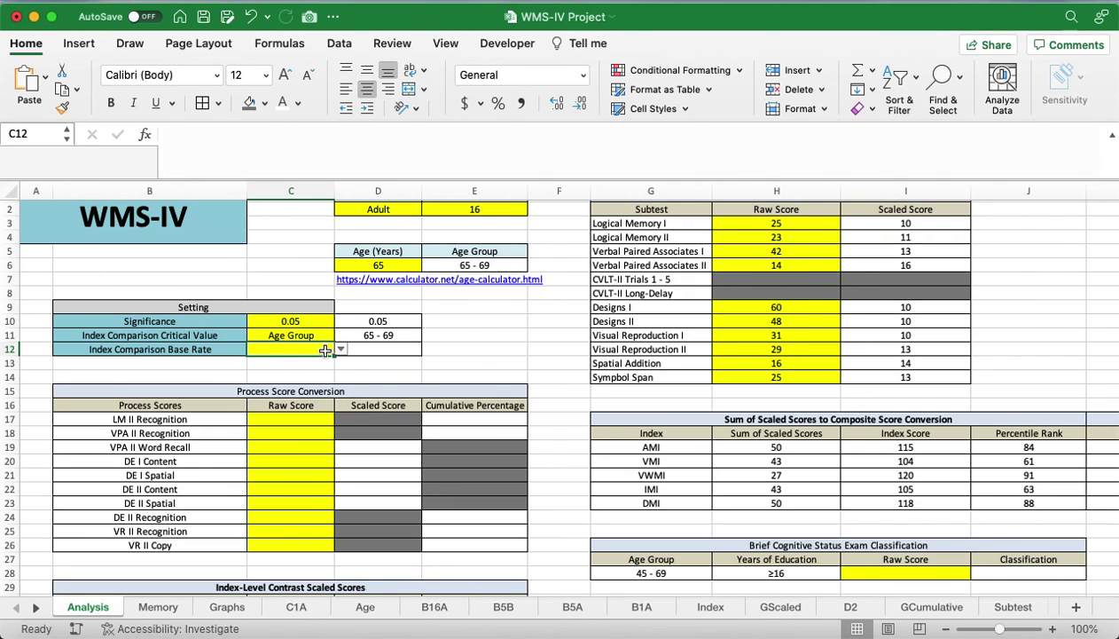
click(340, 349)
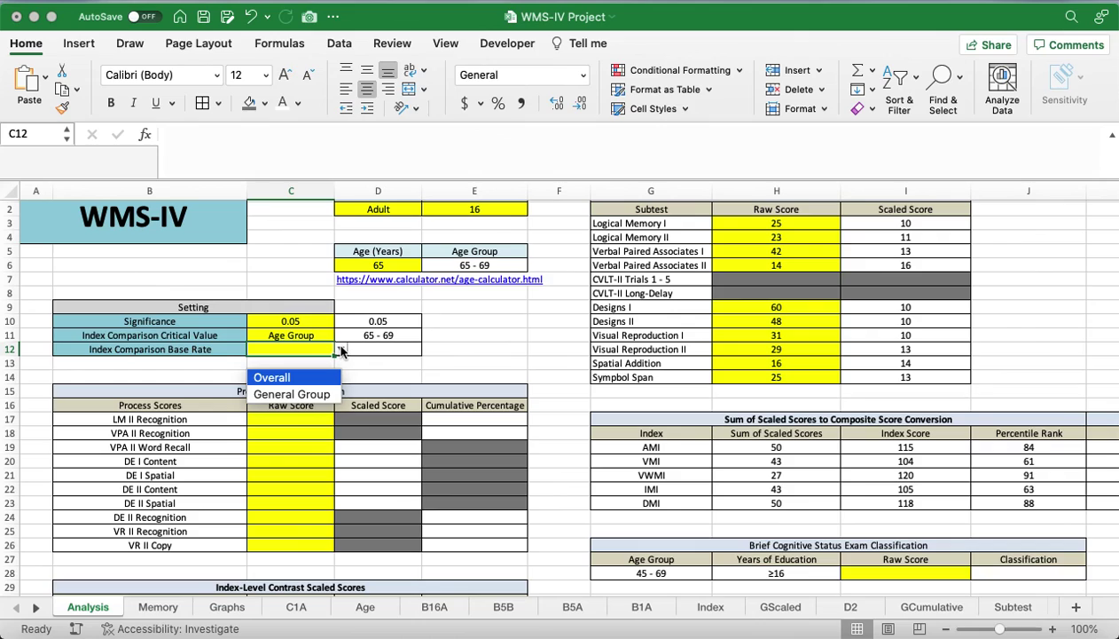
click(302, 395)
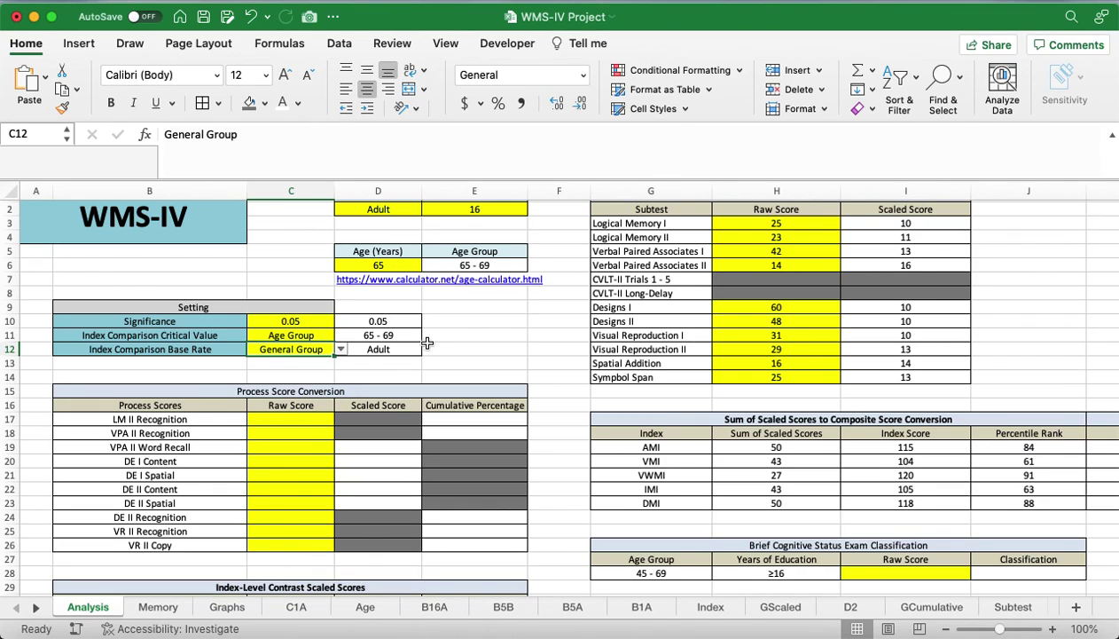
click(474, 350)
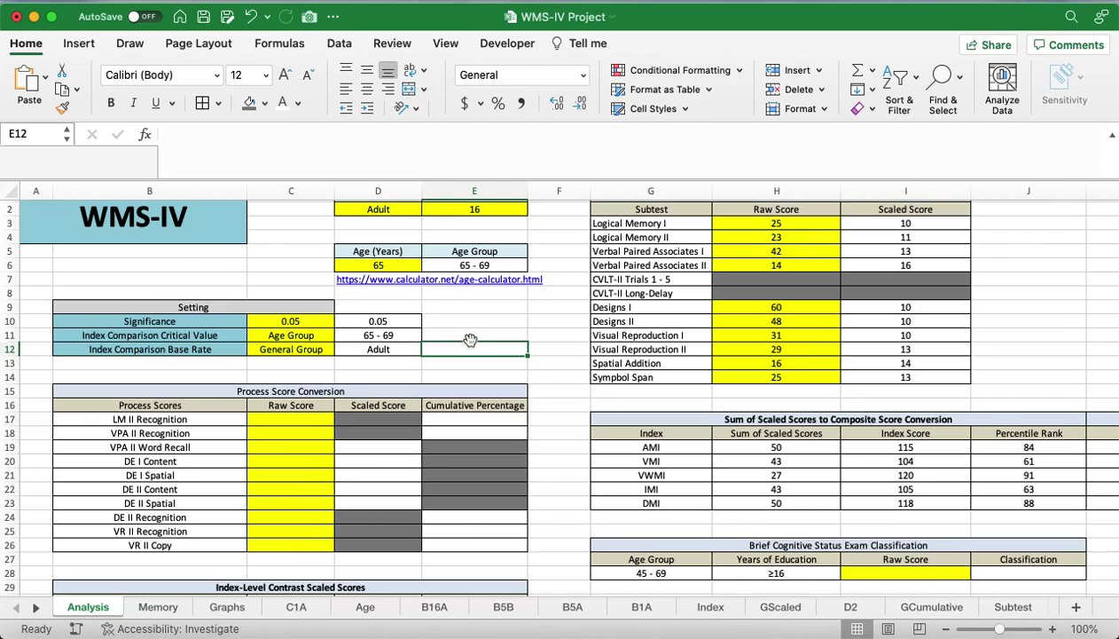
scroll(471, 344, down, 3)
click(301, 329)
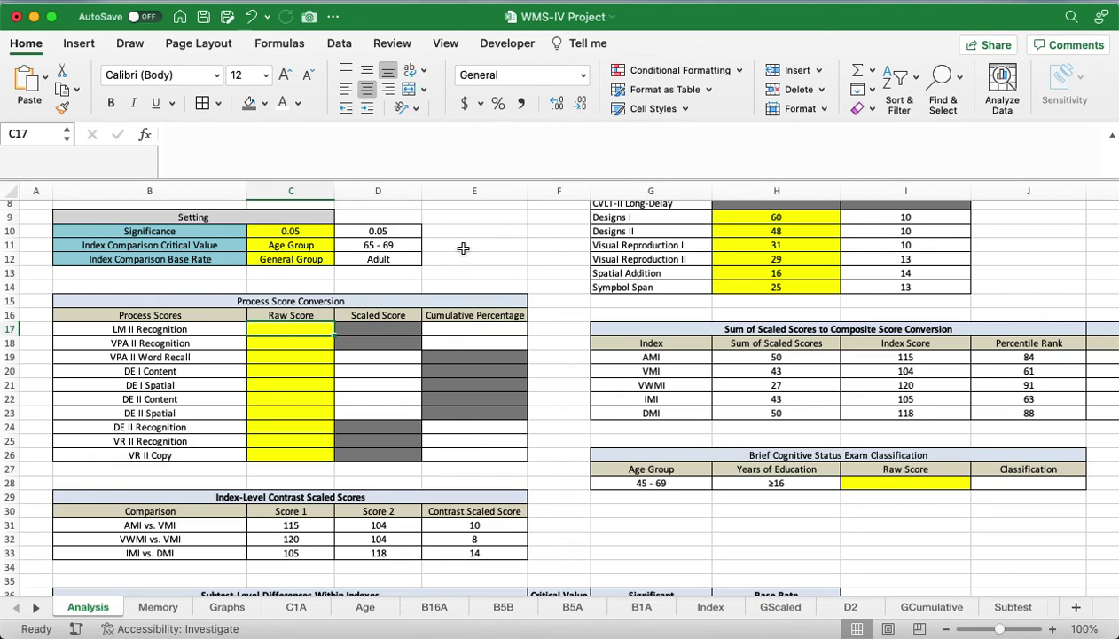
Enter process raw scores 22, 38, 26, 40 and 12, from LM II Recognition to DE I Spatial
text(22)
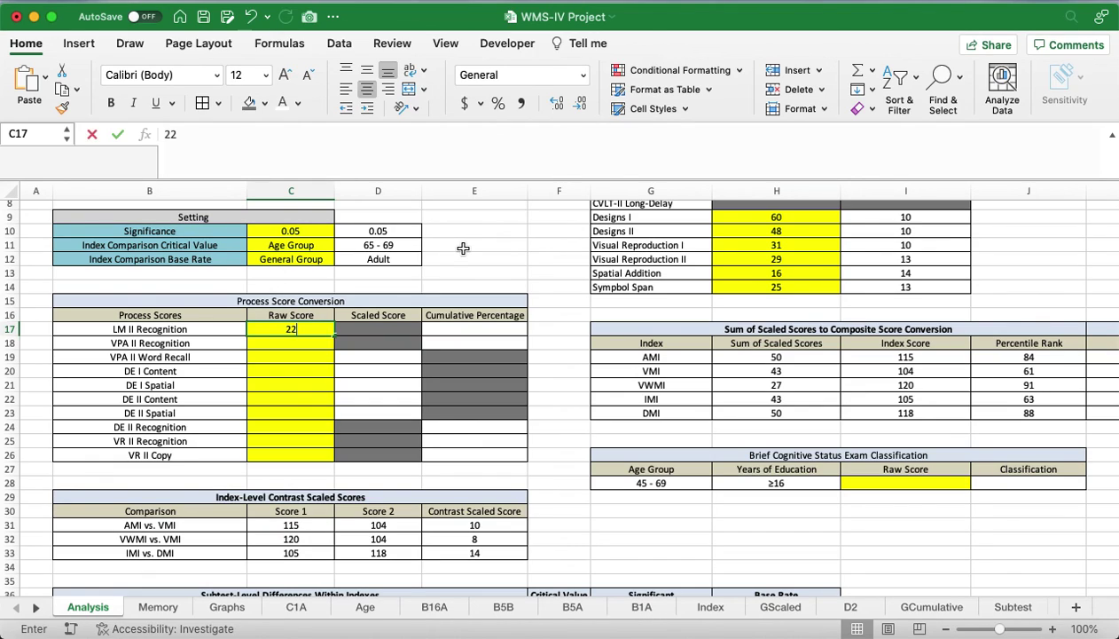
key(Return)
text(38)
key(Return)
text(26)
key(Return)
text(40)
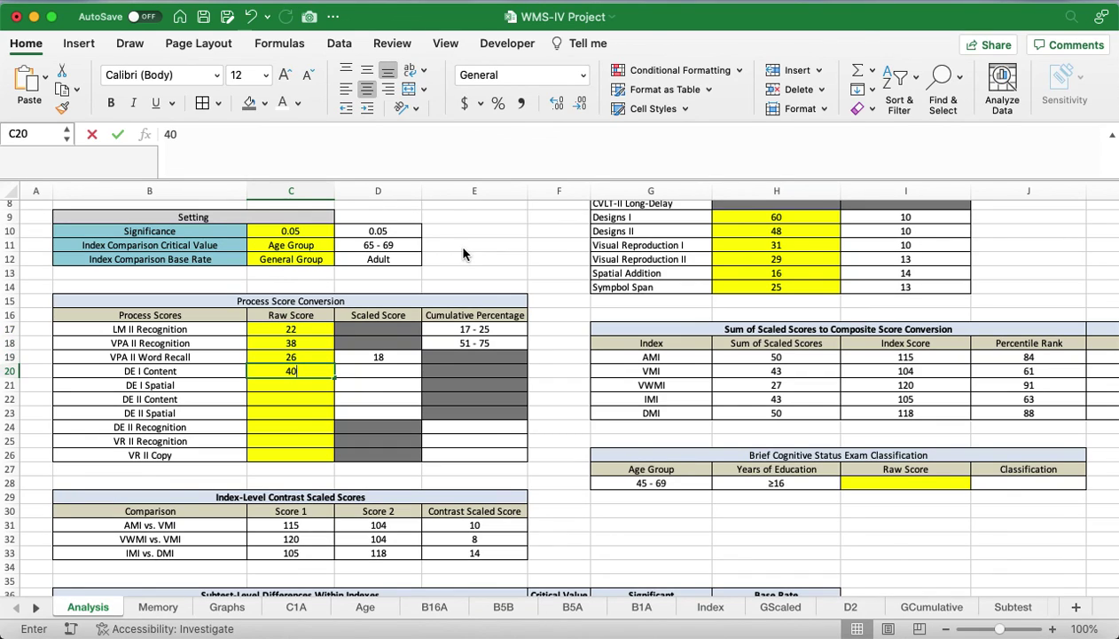
key(Return)
text(12)
key(Return)
Enter process raw scores 40, 8, 18, 4 and 34, from DE II Content to VR II Copy
text(40)
key(Return)
text(8)
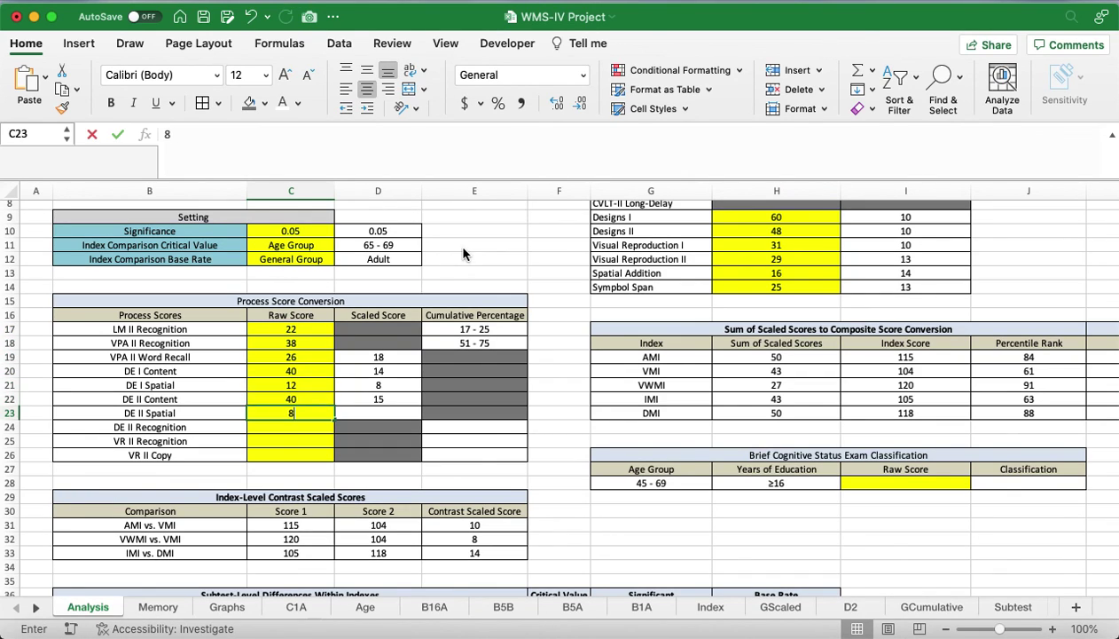
key(Return)
text(18)
key(Return)
text(4)
key(Return)
text(34)
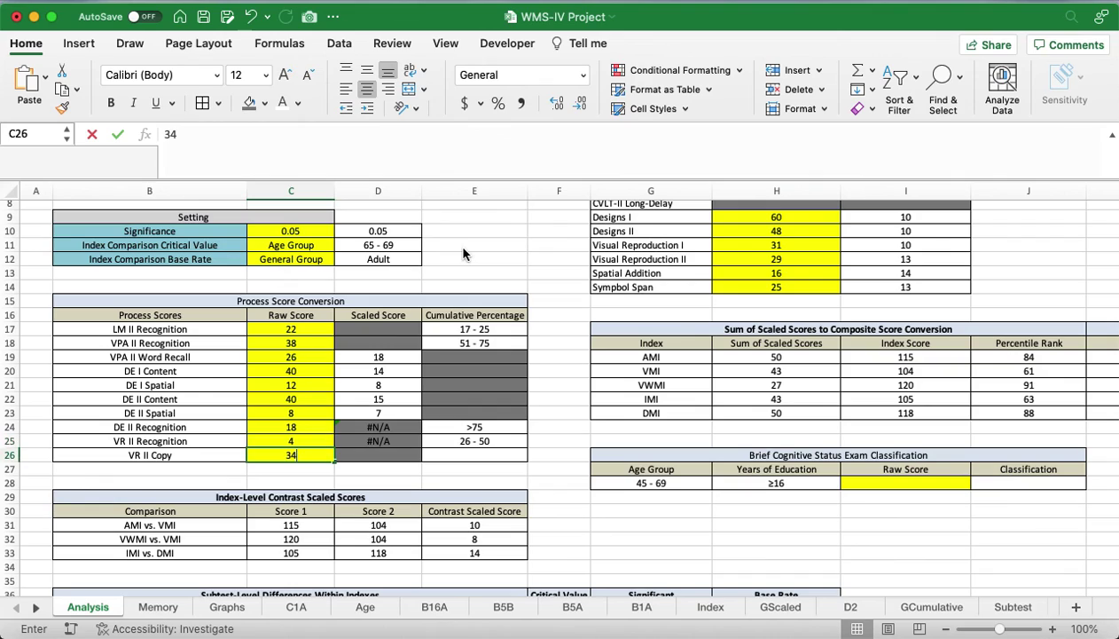
key(Return)
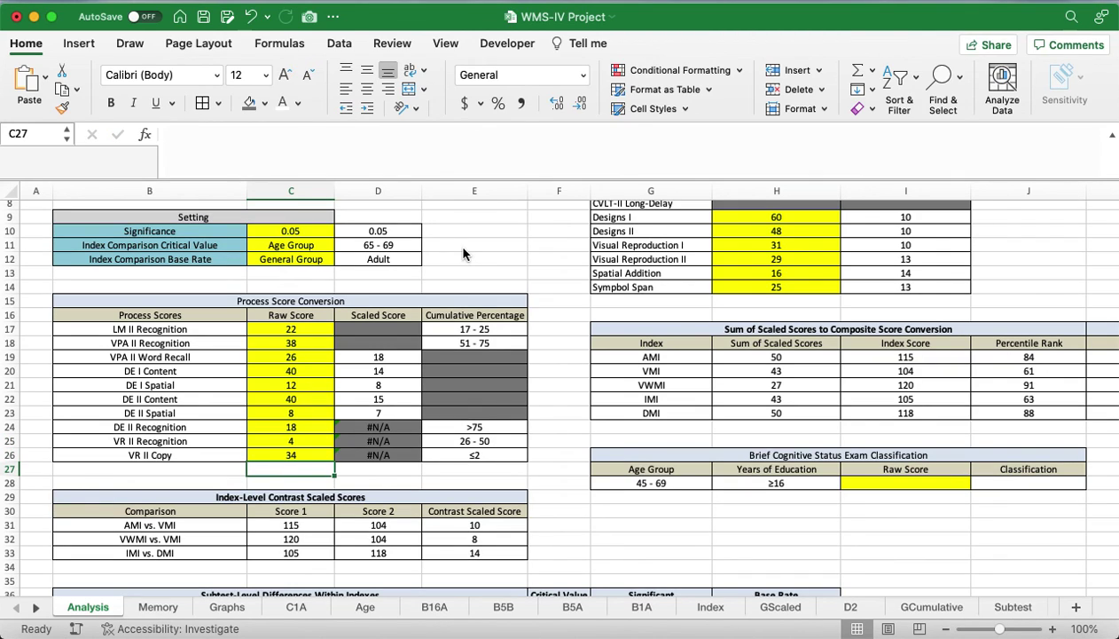
click(575, 426)
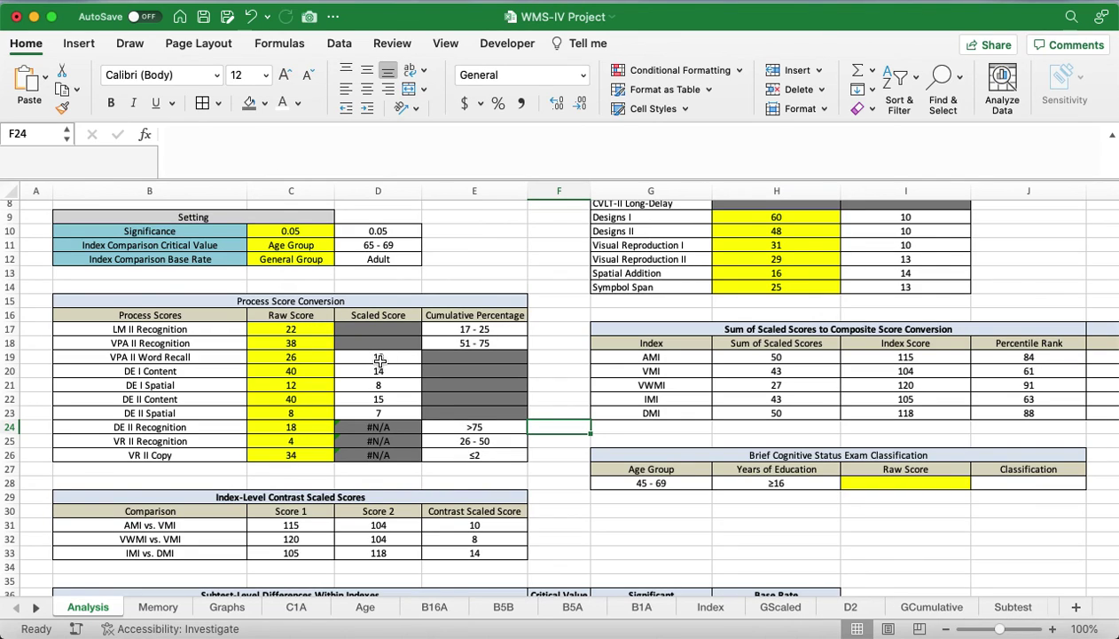
Inspect the D19 scaled score formula and scroll to the Brief Cognitive Status Exam
click(386, 359)
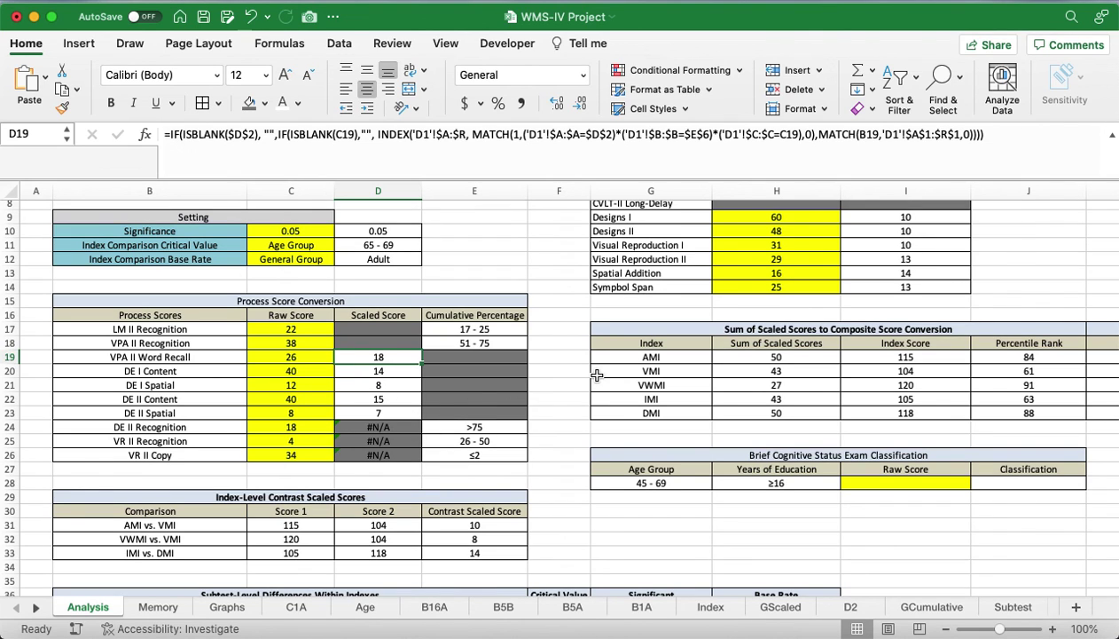
scroll(597, 375, right, 5)
scroll(597, 375, up, 1)
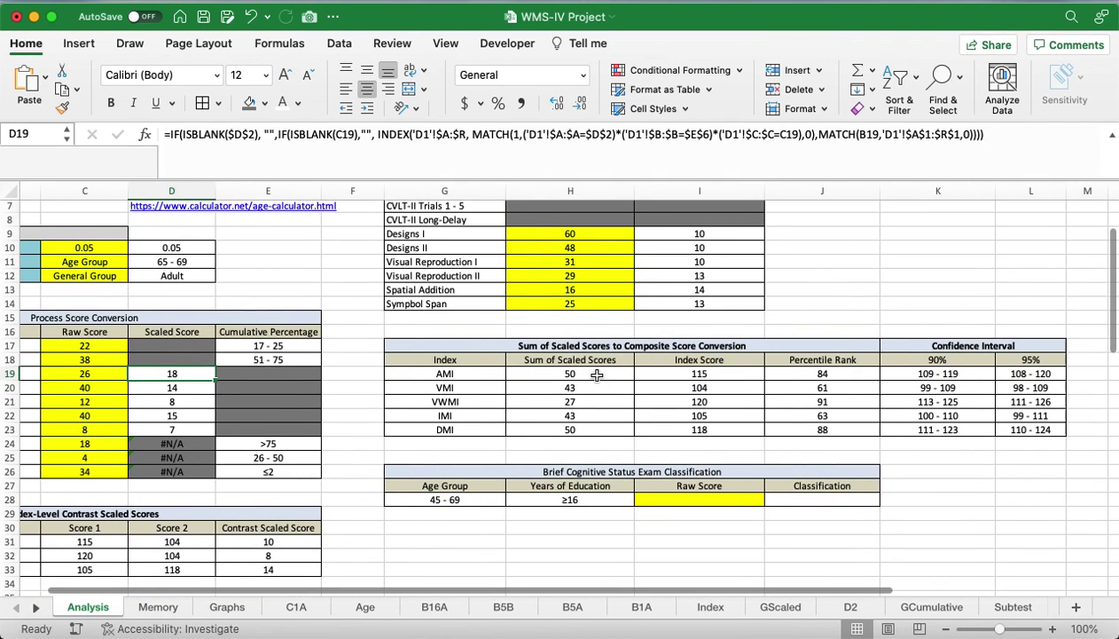
scroll(597, 375, down, 1)
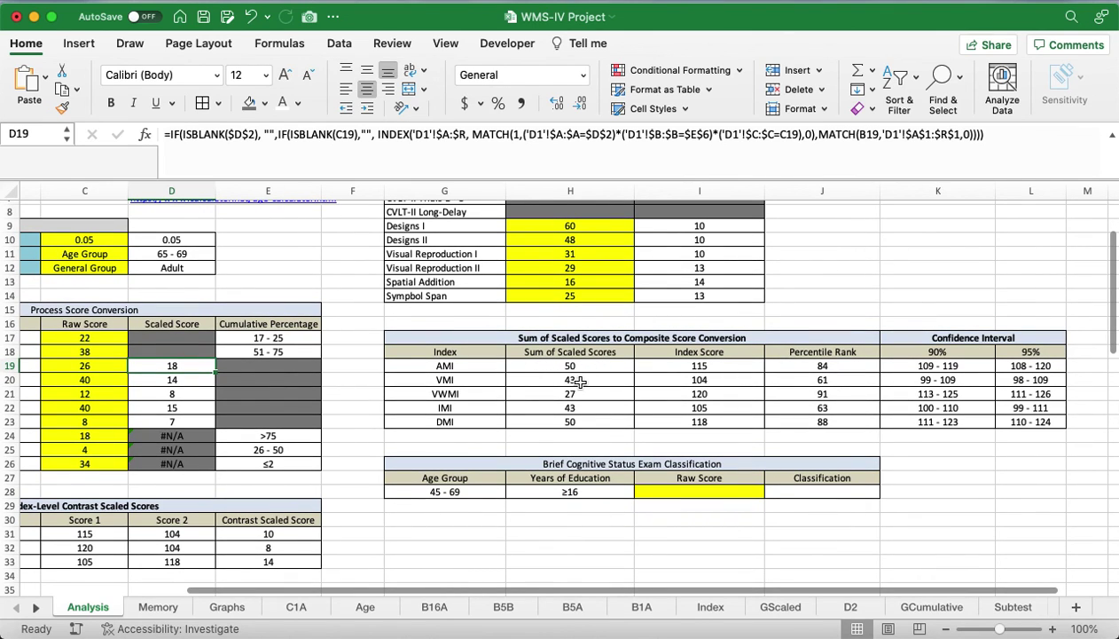
scroll(715, 365, down, 5)
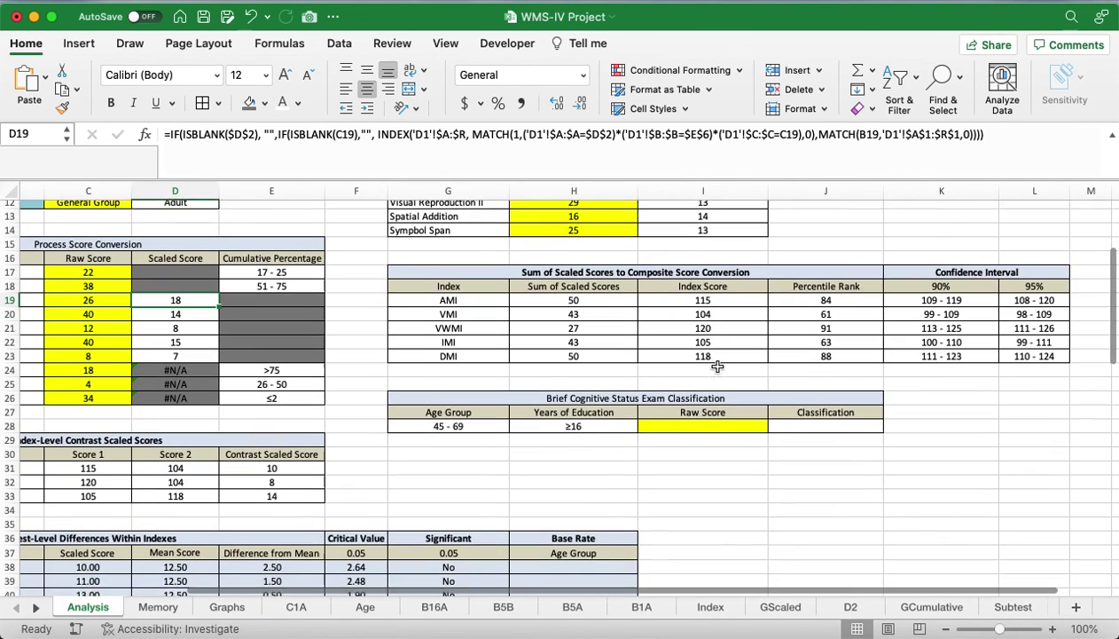
scroll(715, 365, down, 2)
Enter 55 as the Brief Cognitive Status Exam raw score and check J28's Average classification
click(701, 400)
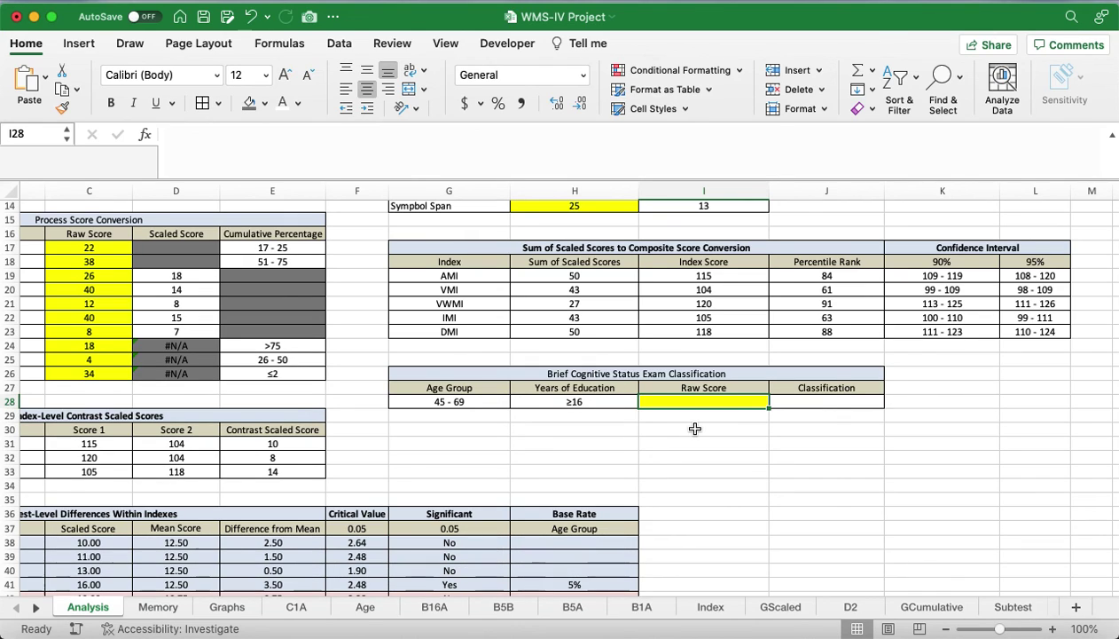
text(55)
key(Return)
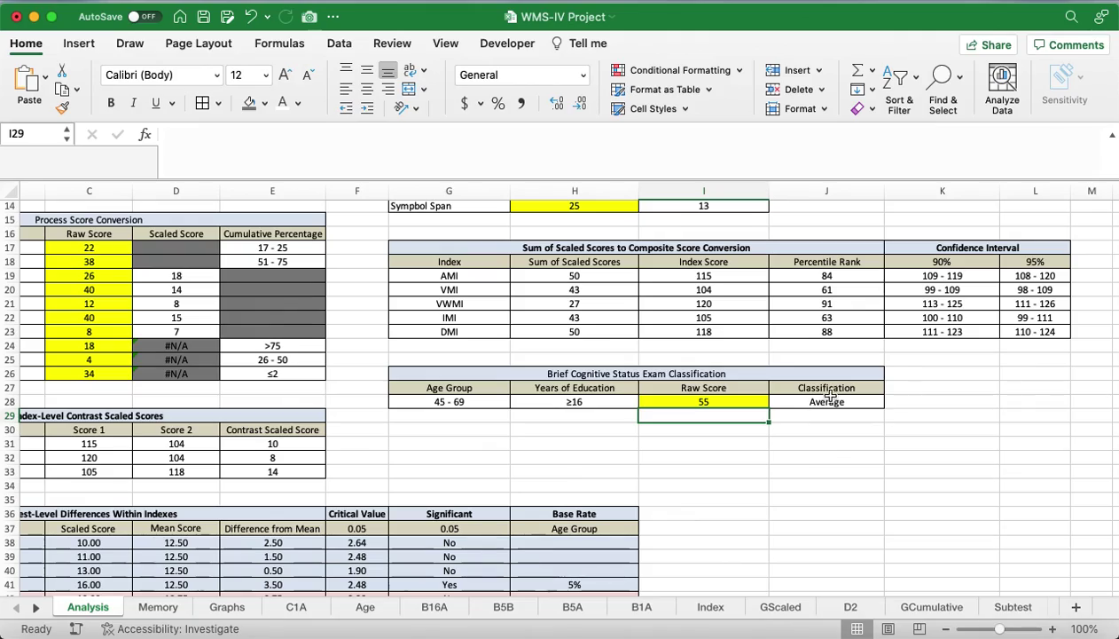
click(826, 401)
scroll(572, 420, left, 3)
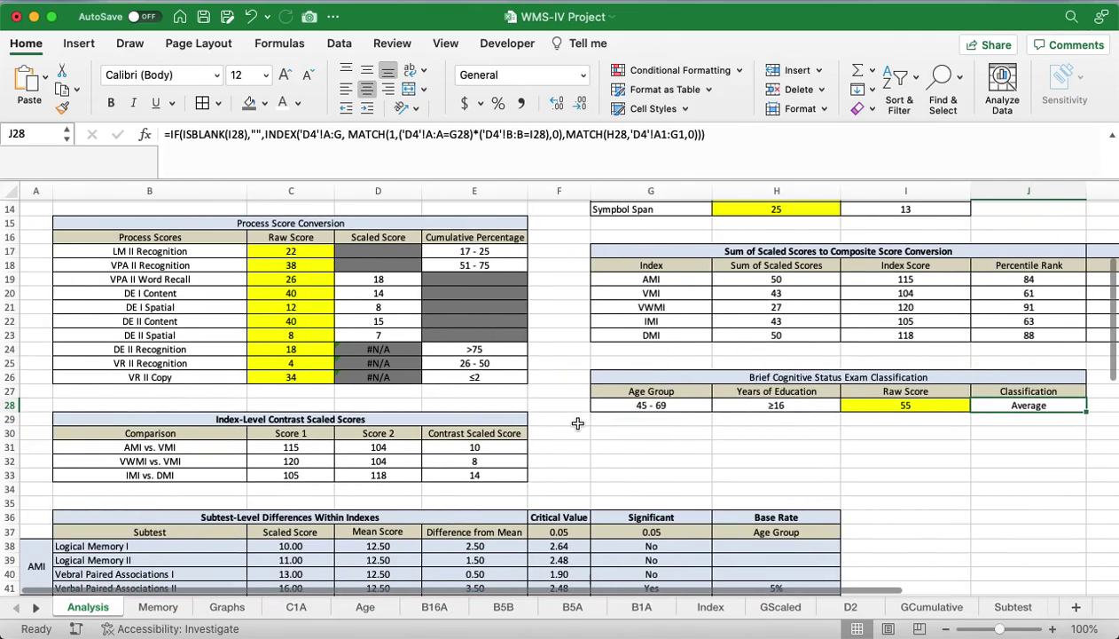
scroll(577, 423, down, 2)
scroll(577, 423, up, 5)
scroll(578, 423, down, 5)
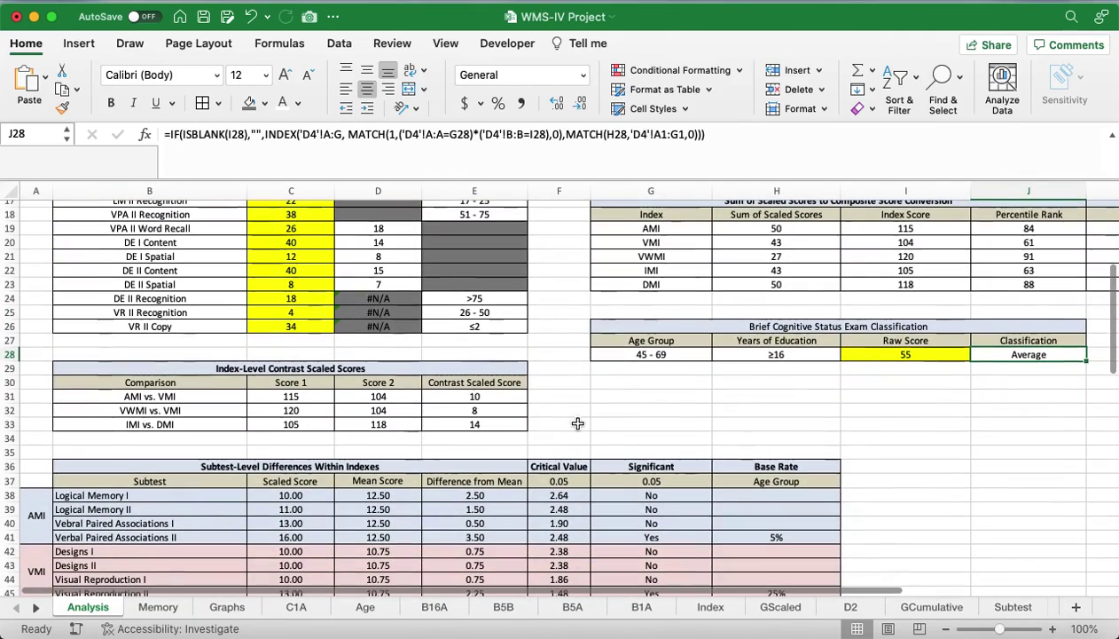
click(234, 396)
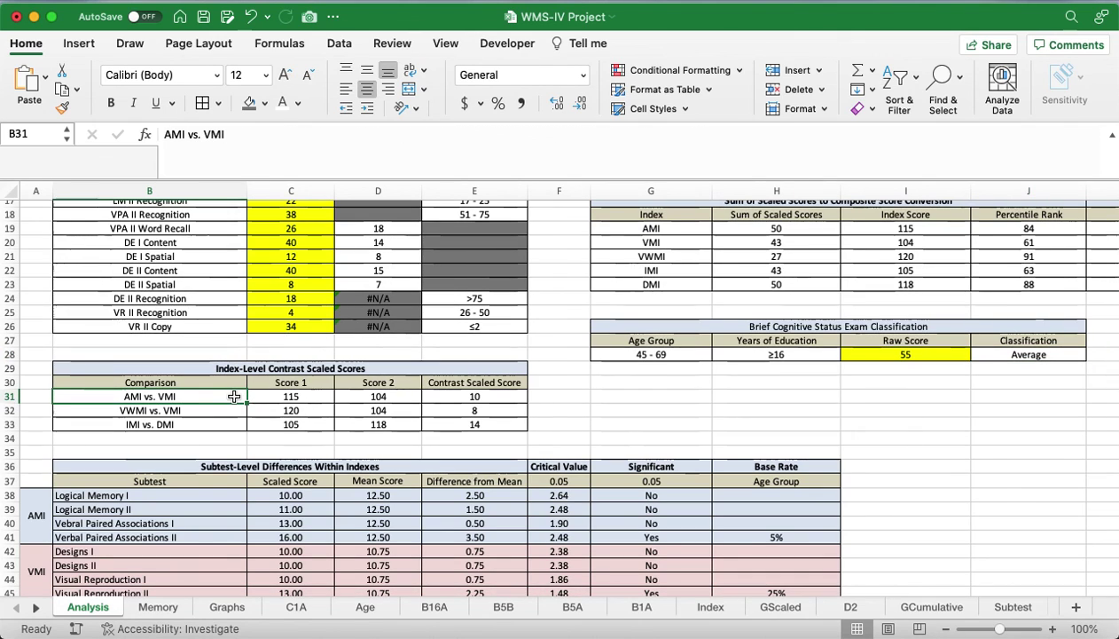
scroll(272, 346, down, 3)
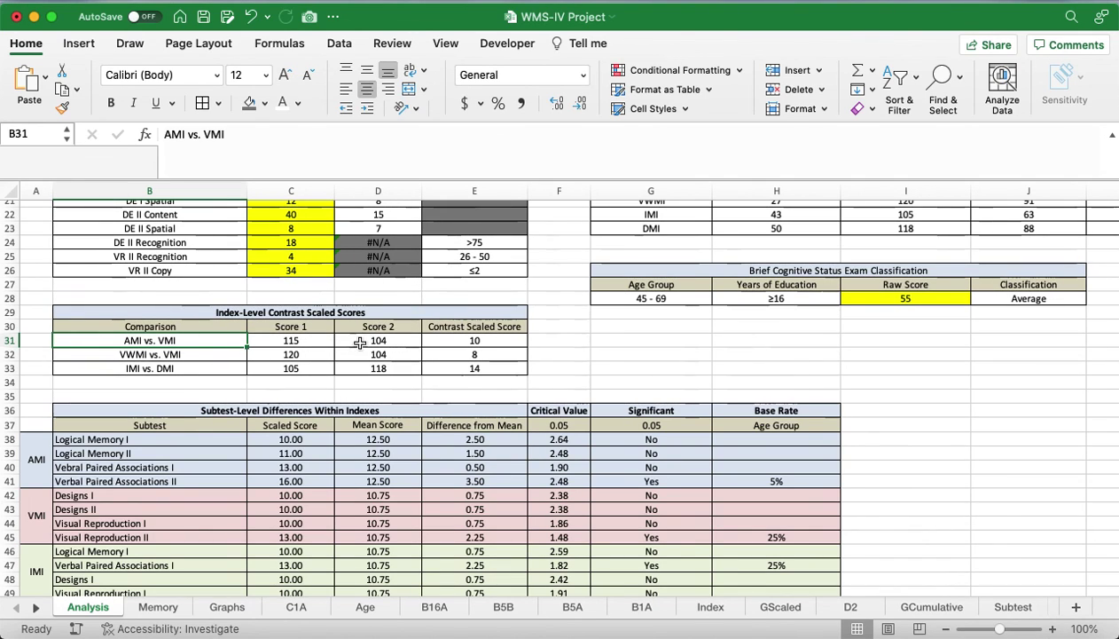
scroll(417, 342, down, 5)
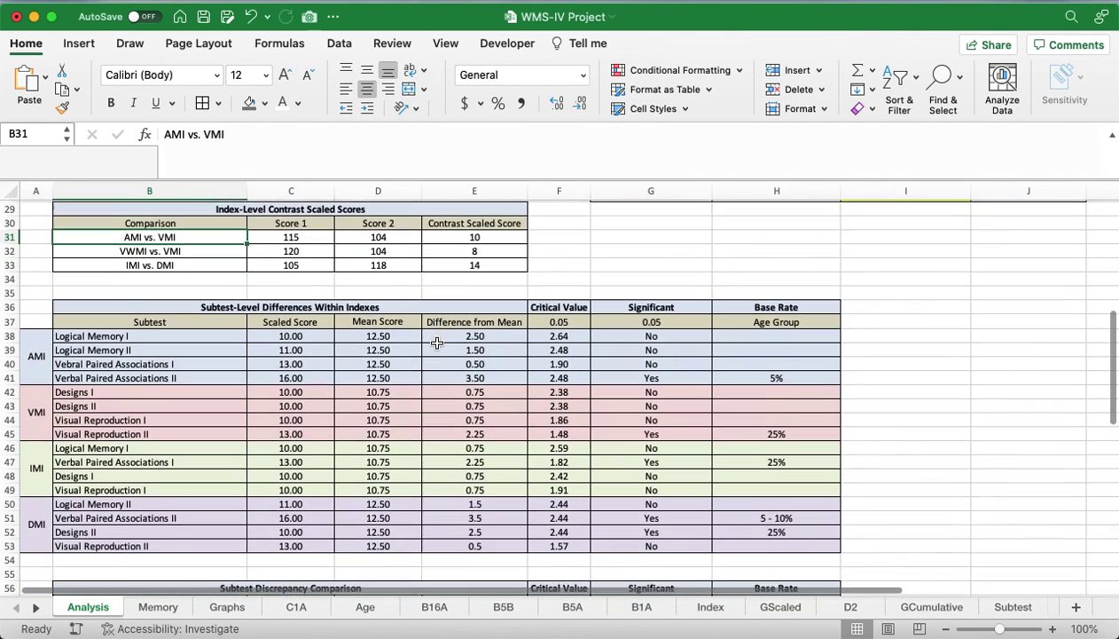
scroll(435, 342, down, 1)
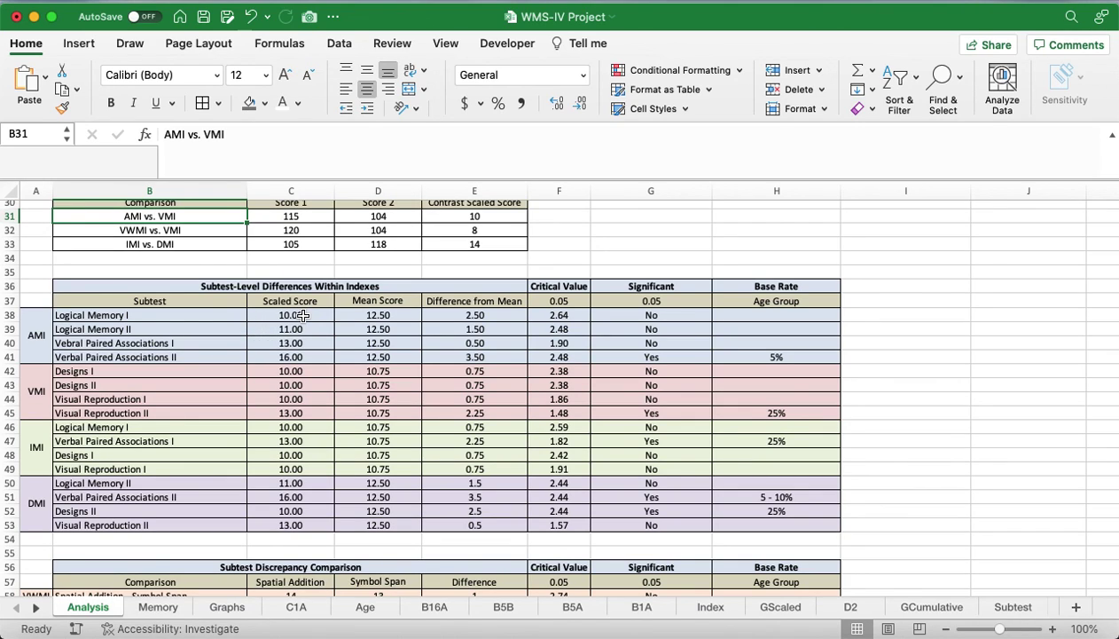
drag(306, 315, 310, 354)
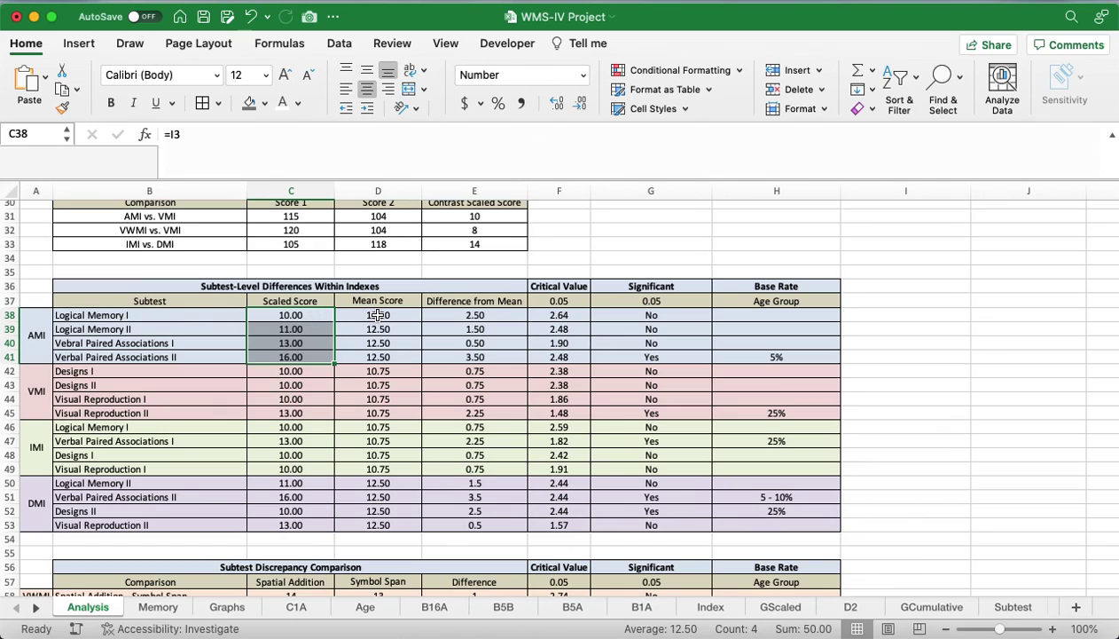
drag(377, 315, 360, 356)
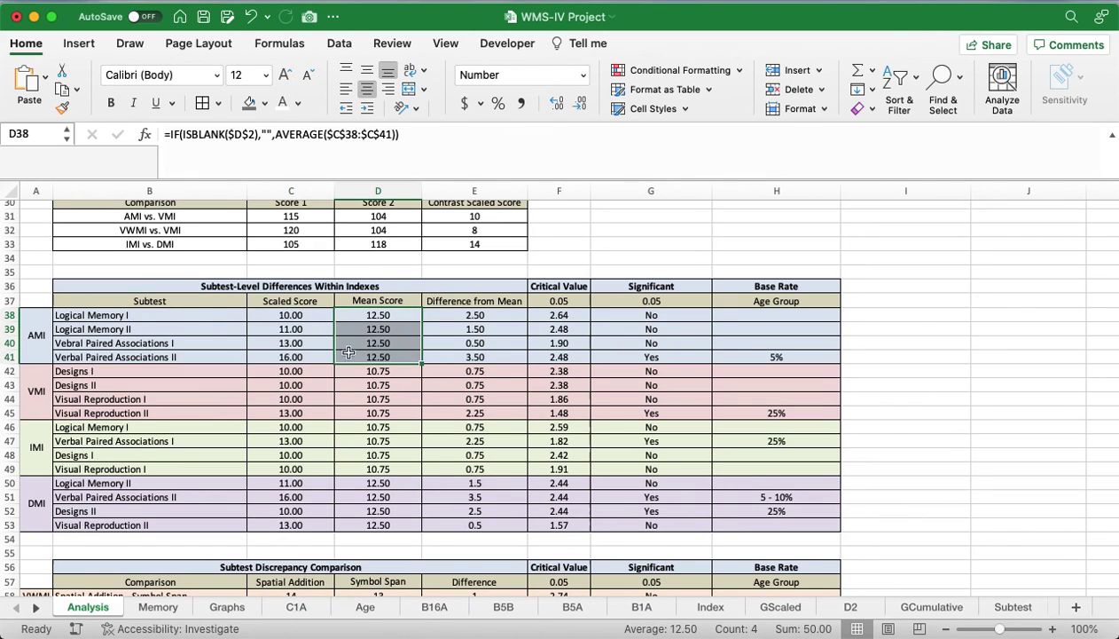
click(40, 332)
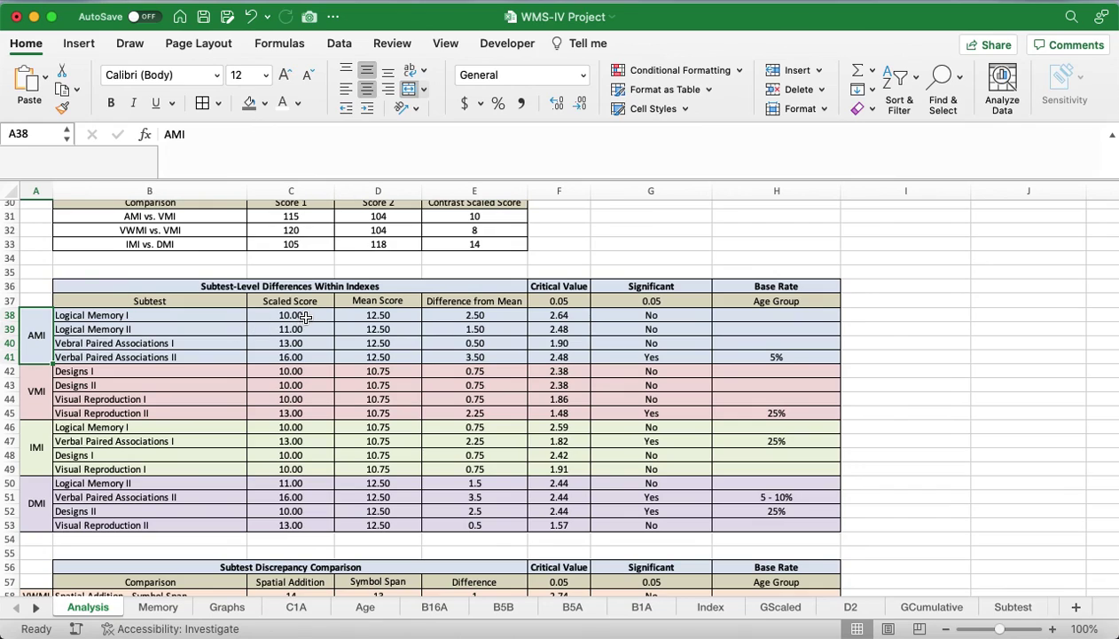
drag(304, 317, 306, 355)
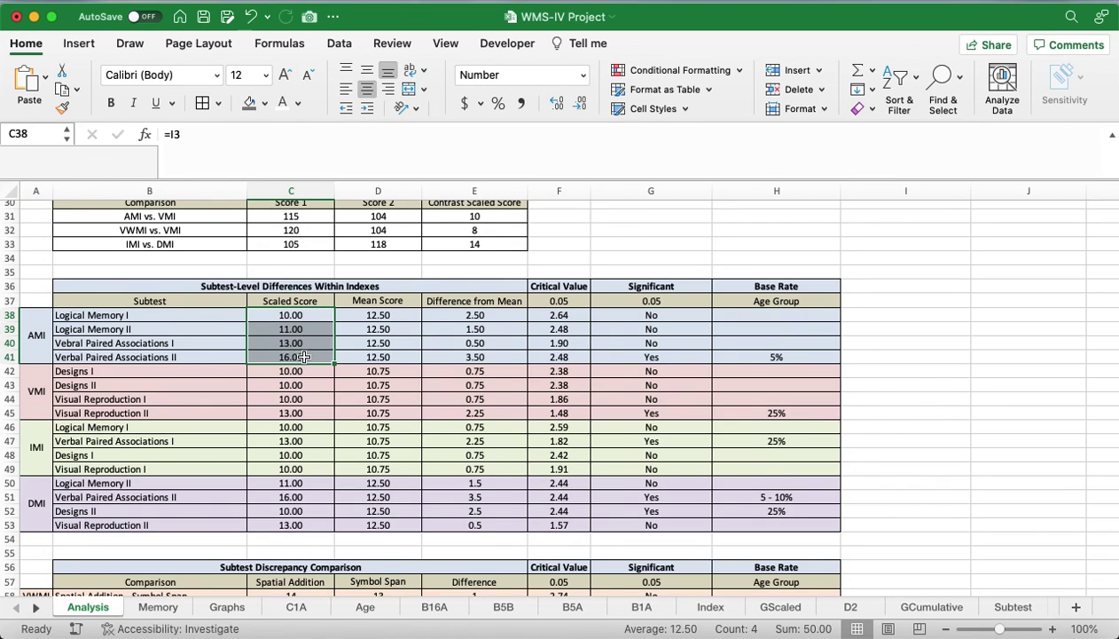
click(384, 317)
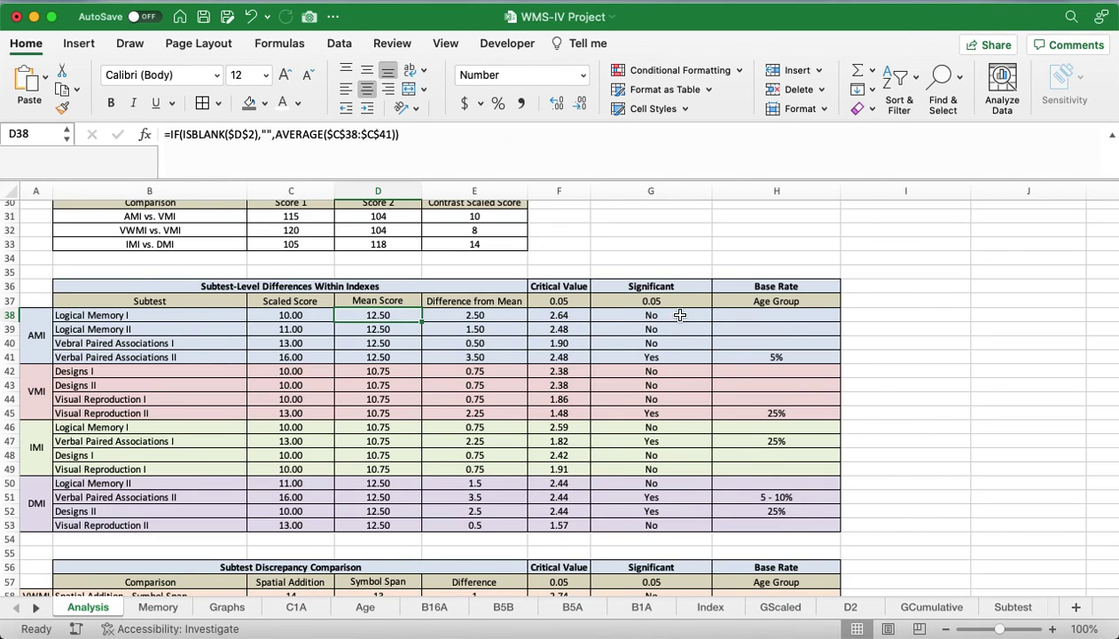
click(654, 302)
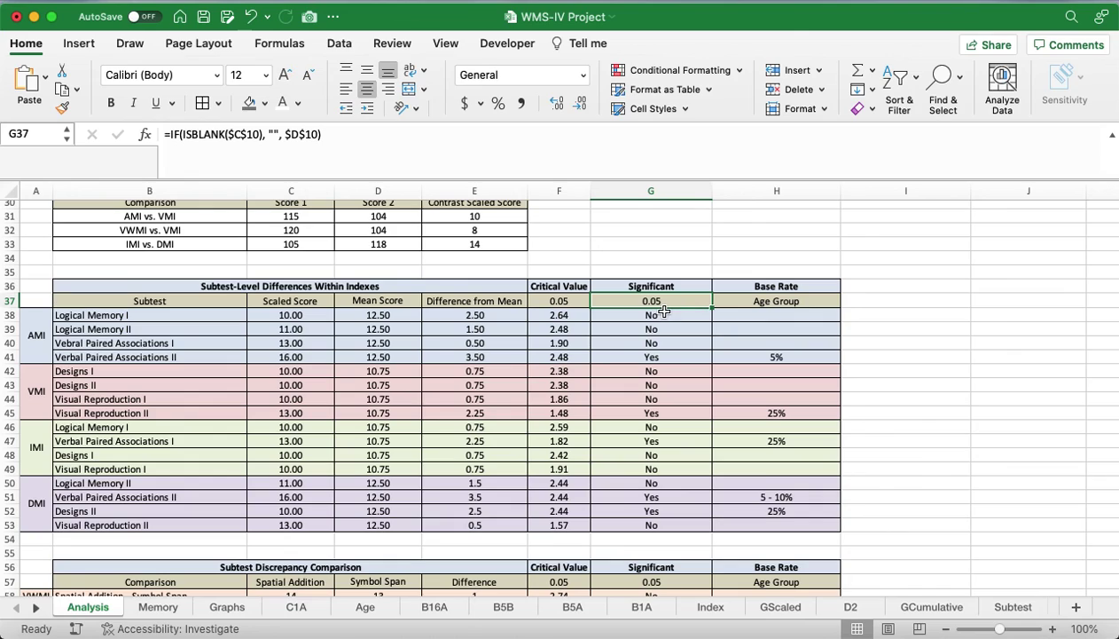
drag(654, 318, 654, 346)
click(652, 356)
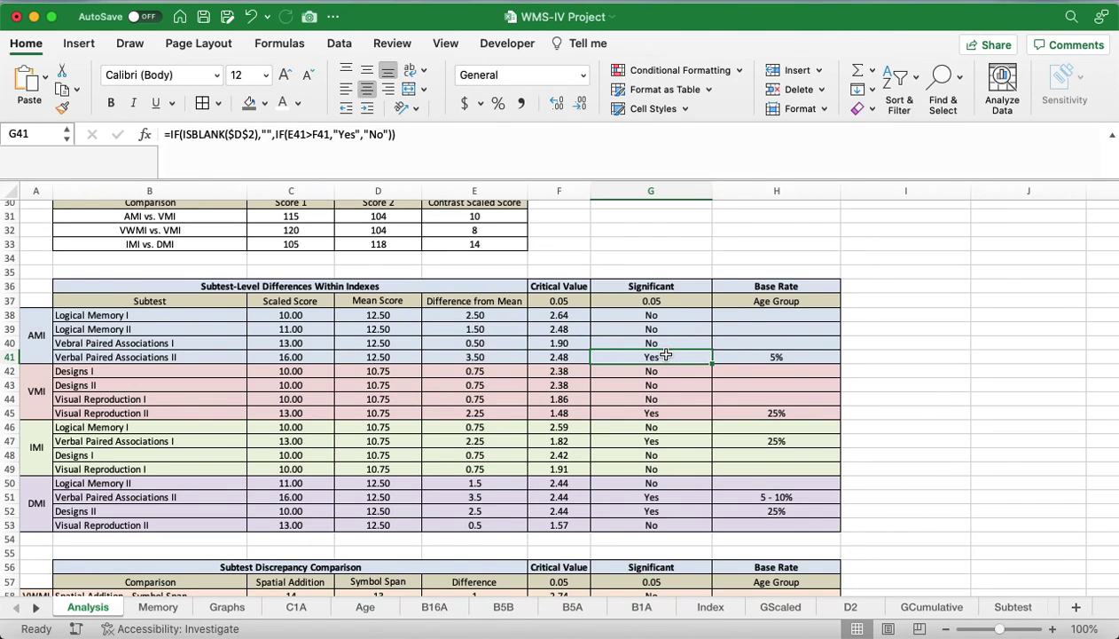
scroll(665, 355, down, 2)
click(775, 319)
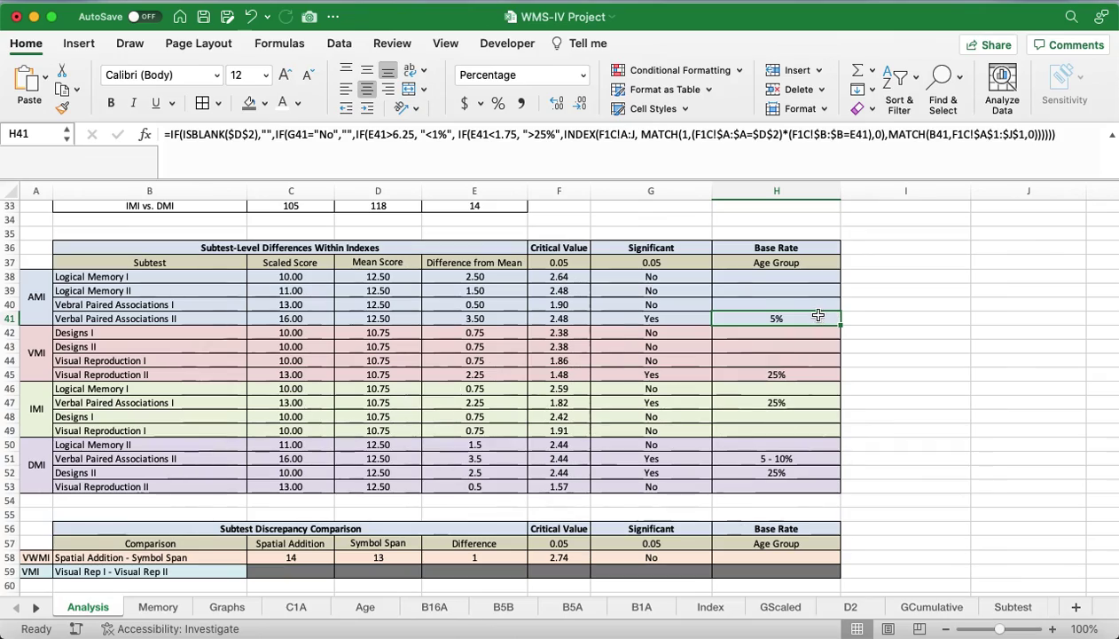
scroll(673, 299, down, 2)
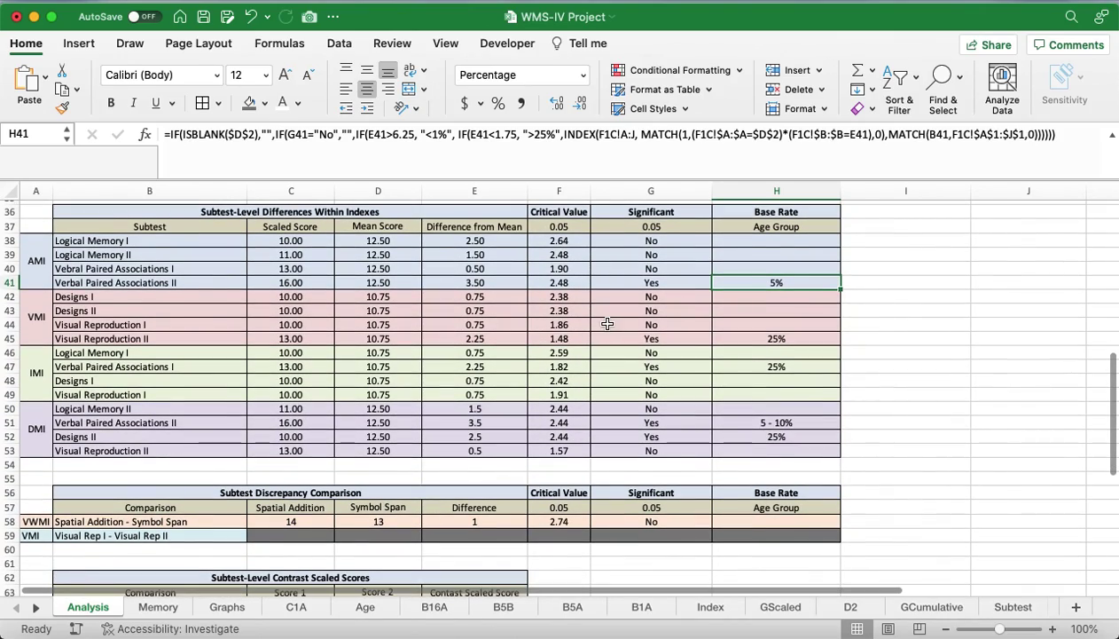
scroll(607, 323, down, 5)
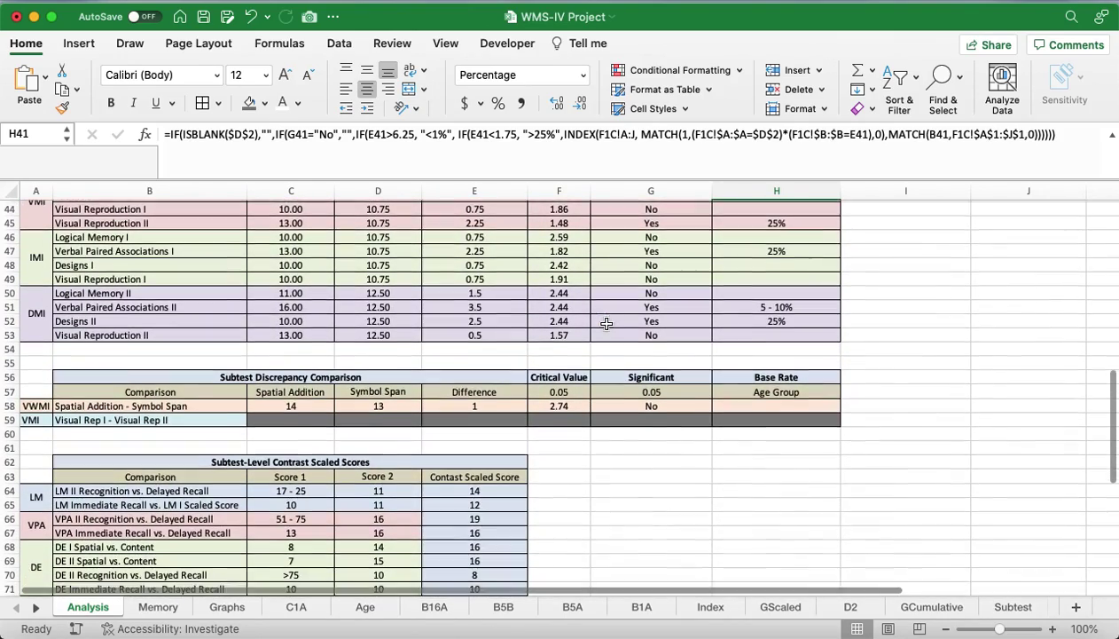
scroll(607, 324, down, 3)
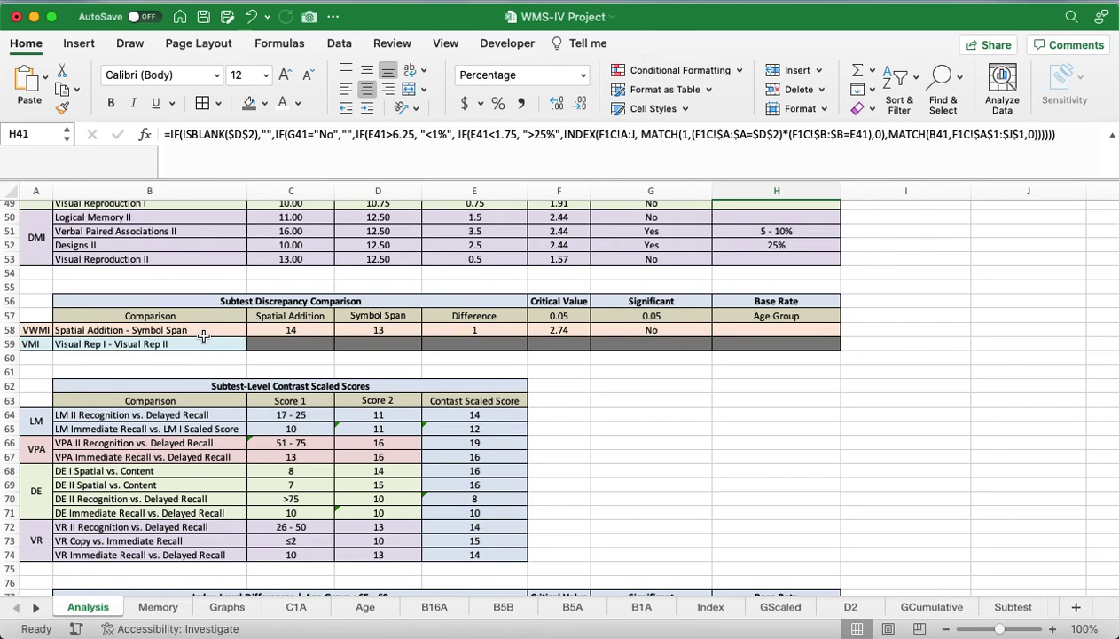
click(109, 349)
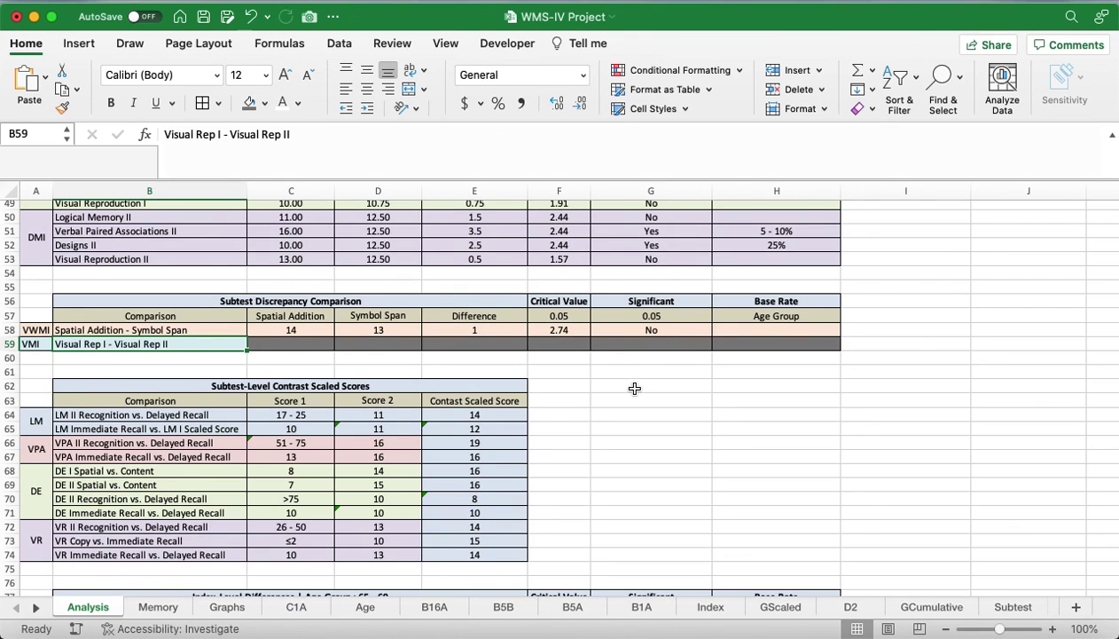
click(743, 329)
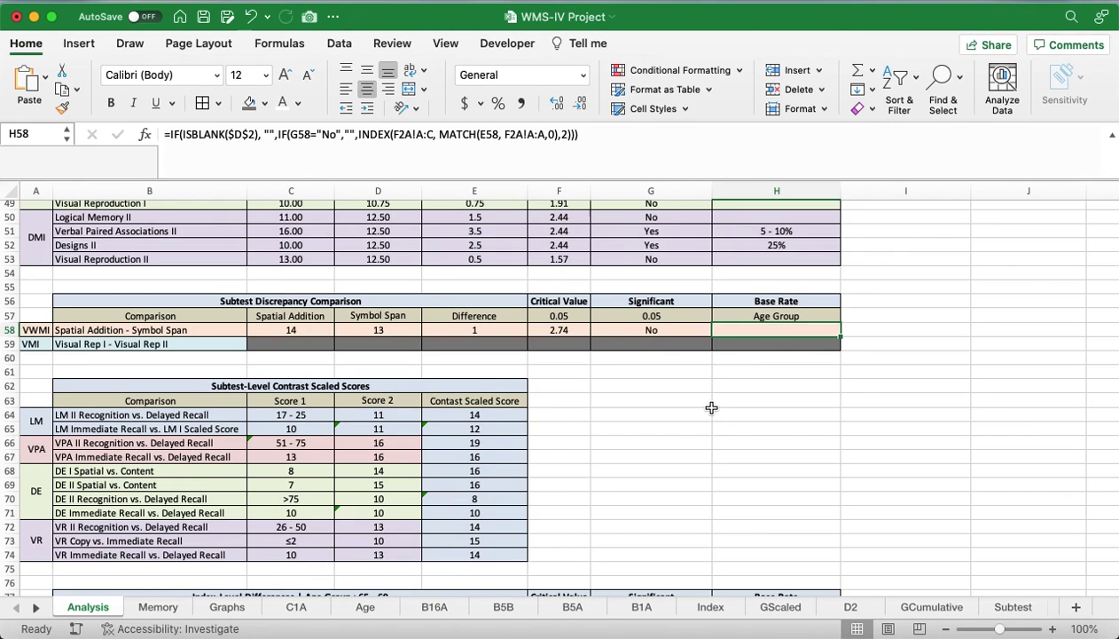
click(782, 315)
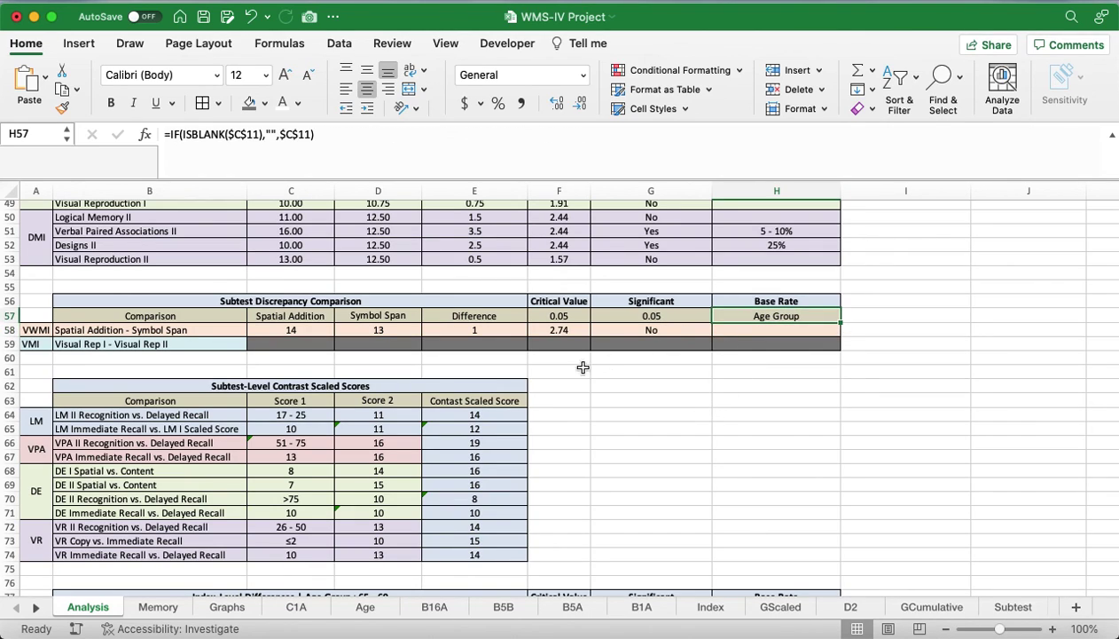
scroll(569, 370, up, 10)
scroll(569, 371, up, 6)
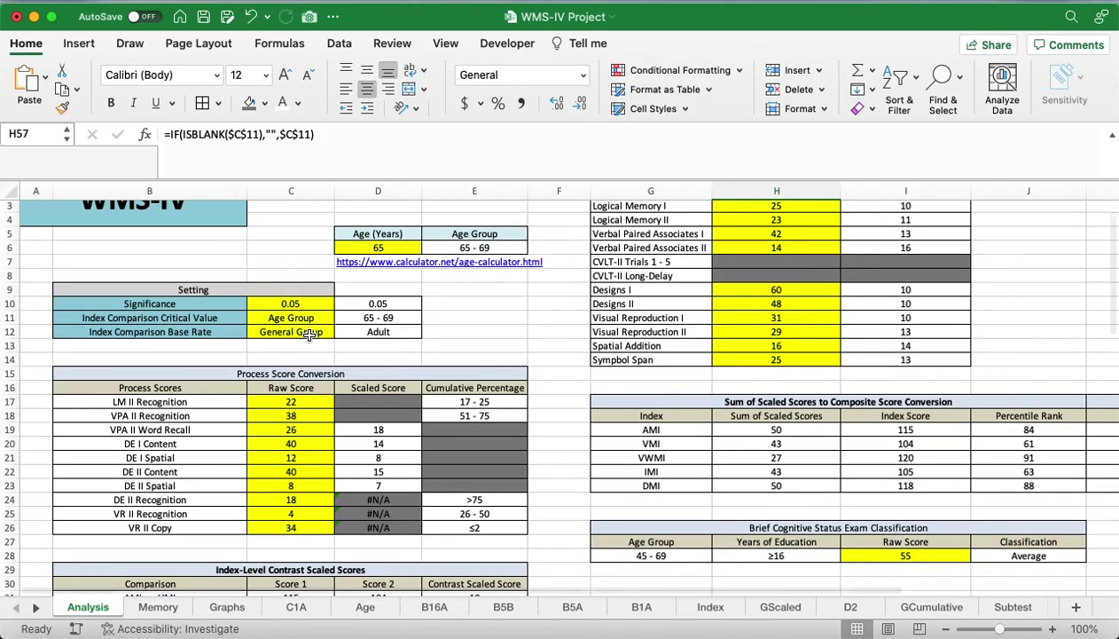
click(308, 333)
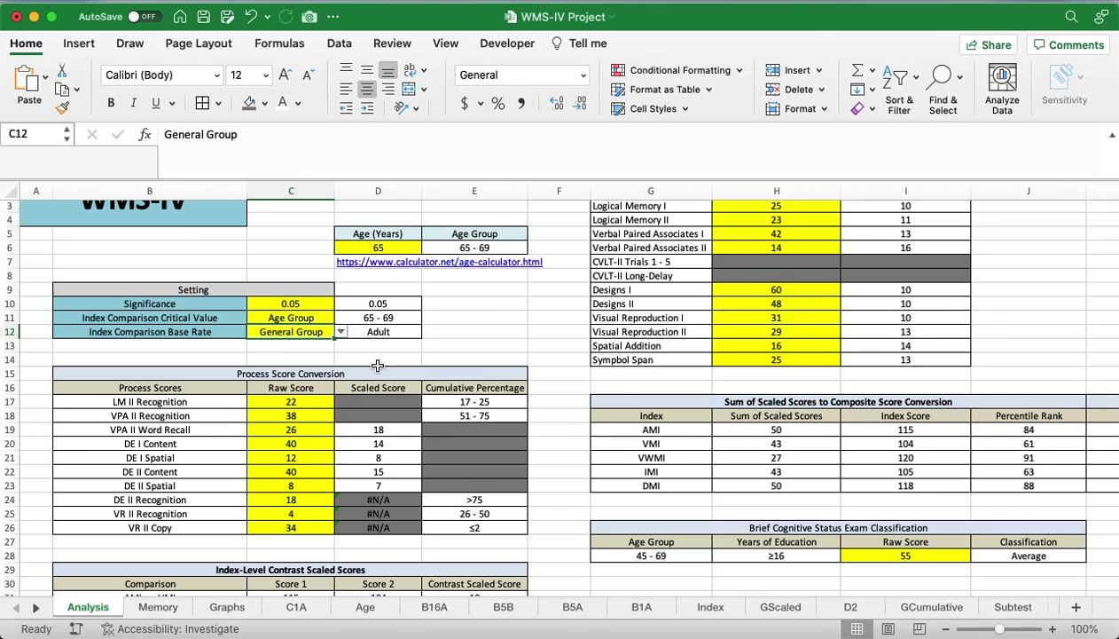
scroll(377, 365, down, 15)
scroll(377, 366, up, 13)
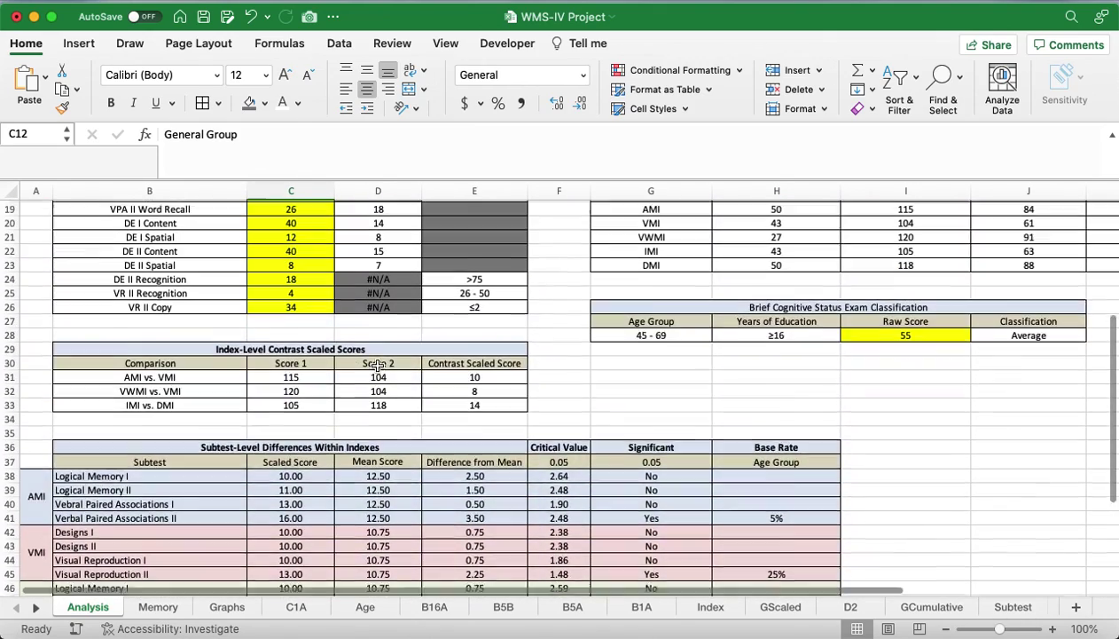
click(305, 224)
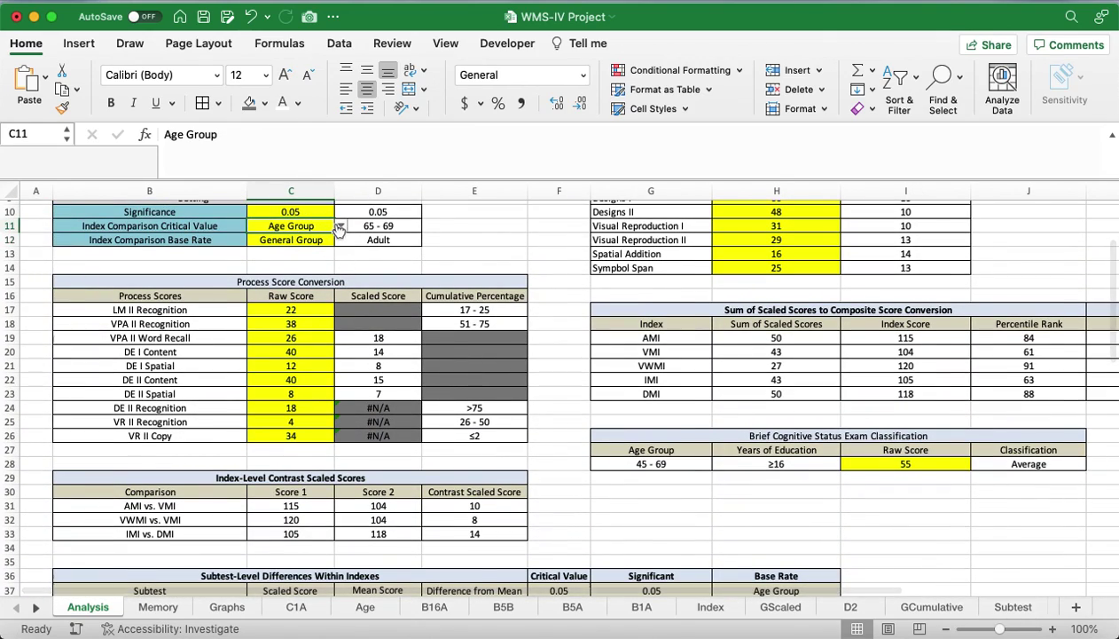
click(340, 225)
click(434, 250)
scroll(439, 255, down, 15)
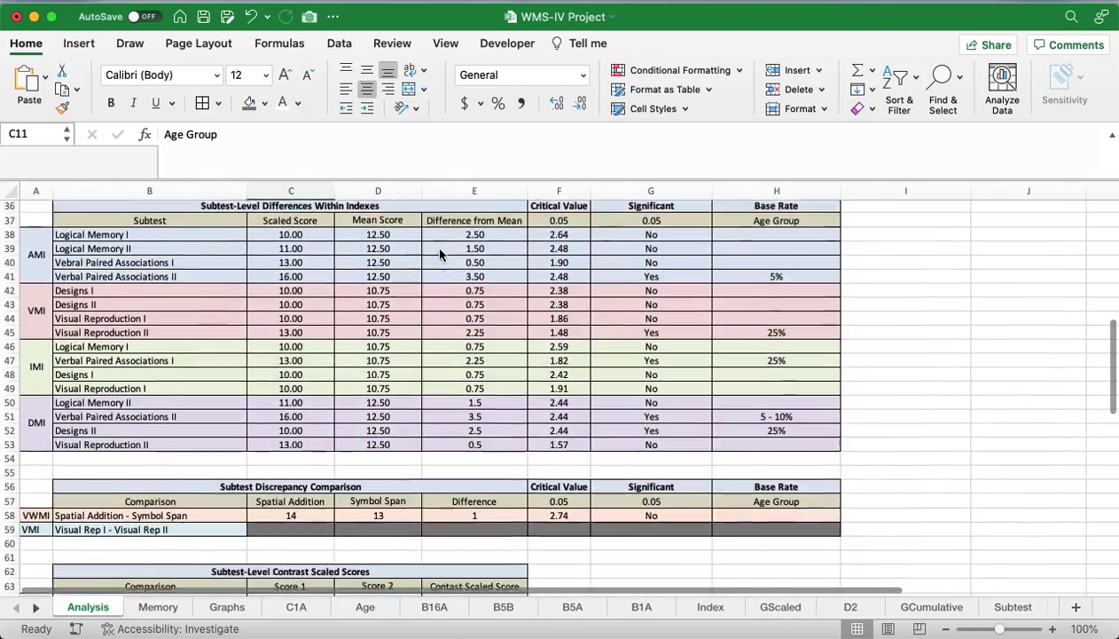
scroll(439, 254, down, 4)
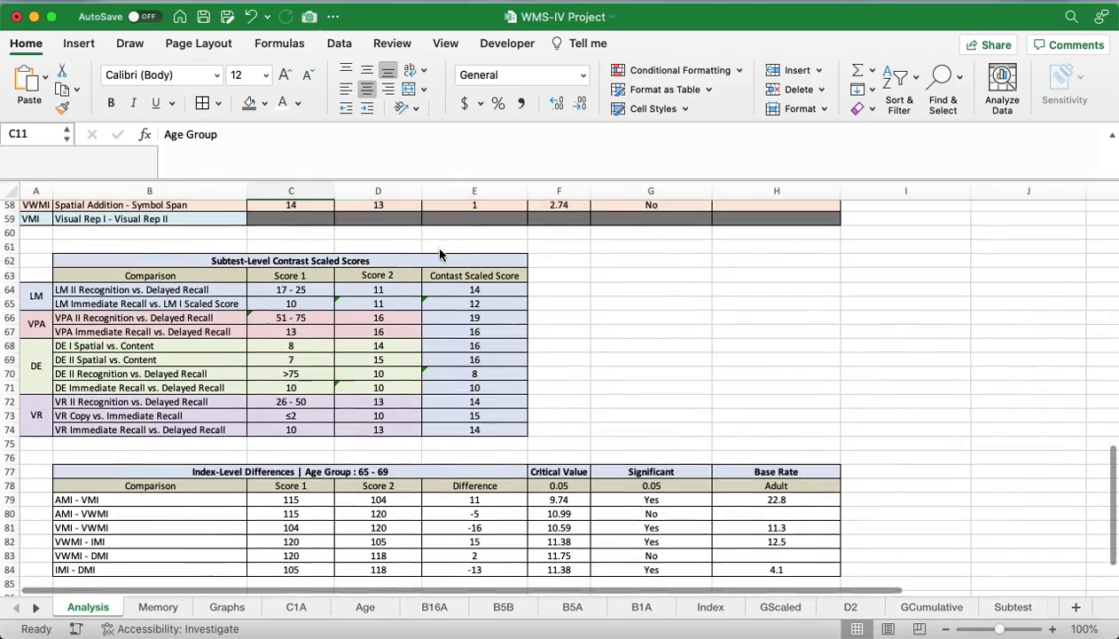
scroll(439, 255, down, 2)
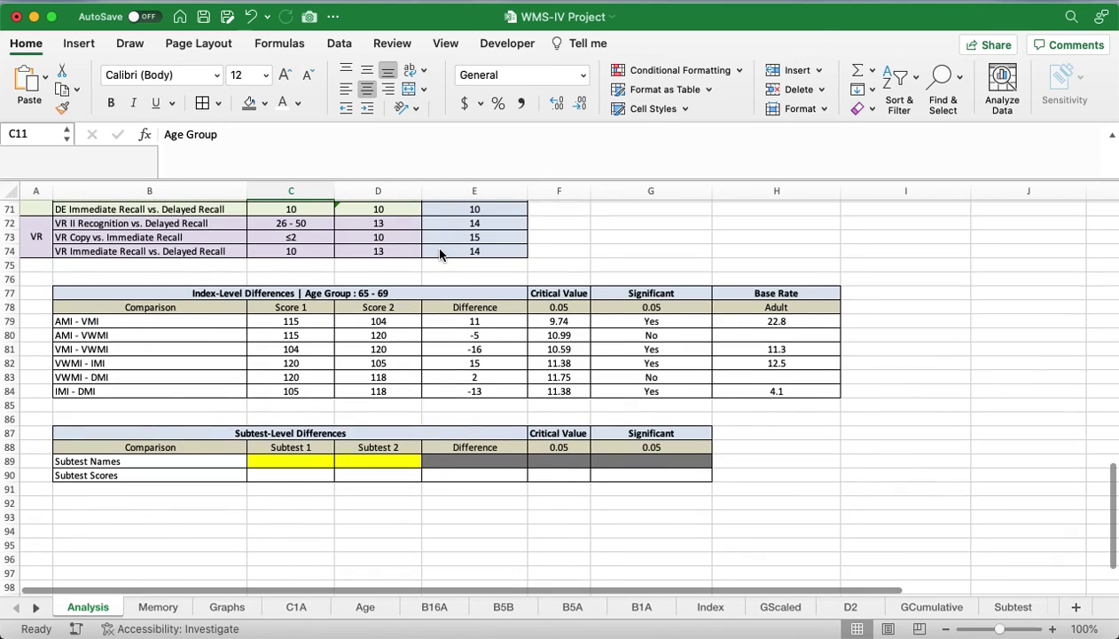
click(199, 327)
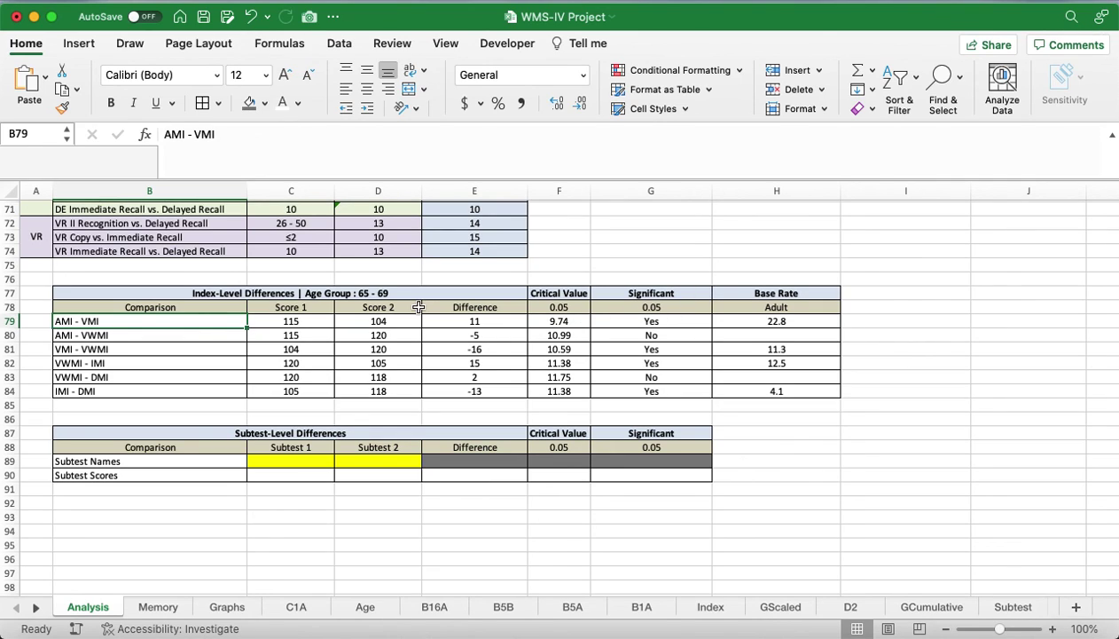
scroll(230, 314, down, 3)
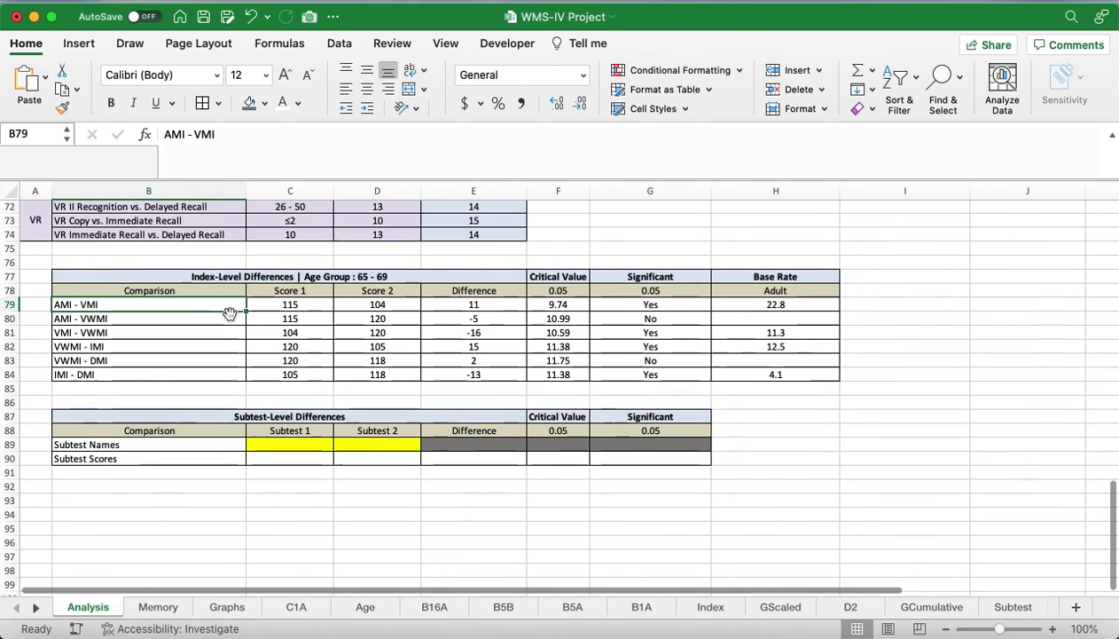
click(275, 403)
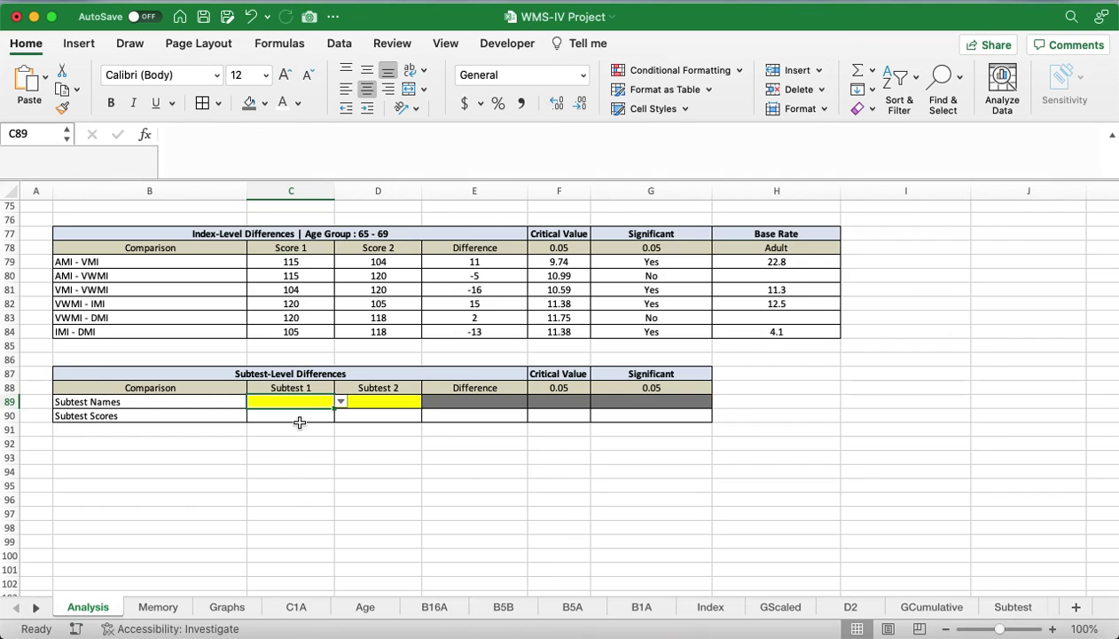
click(342, 402)
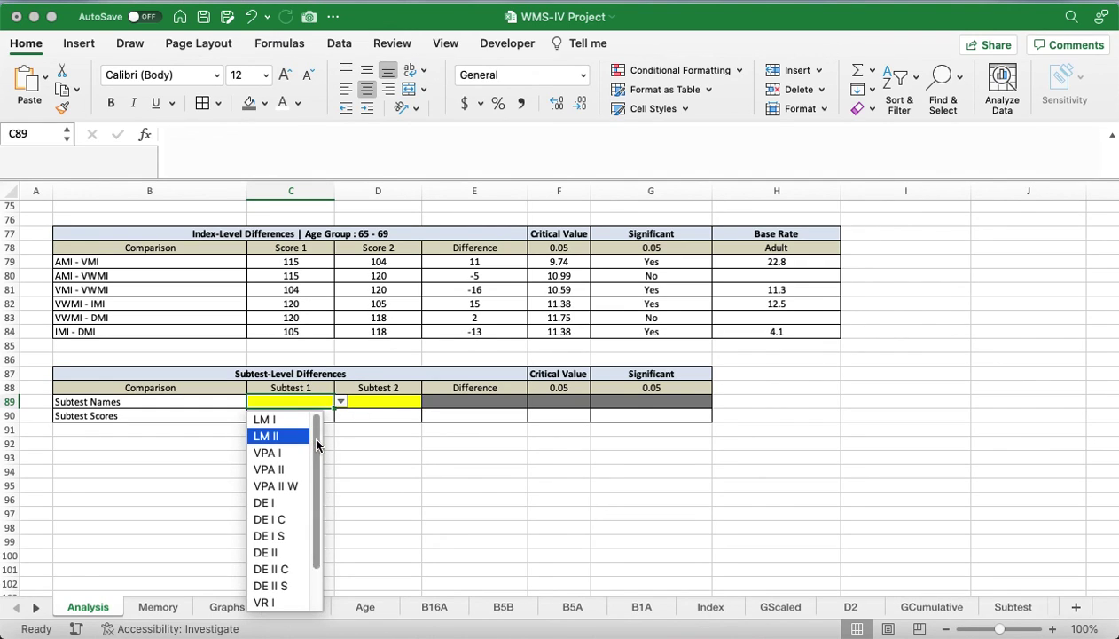
drag(312, 433, 318, 480)
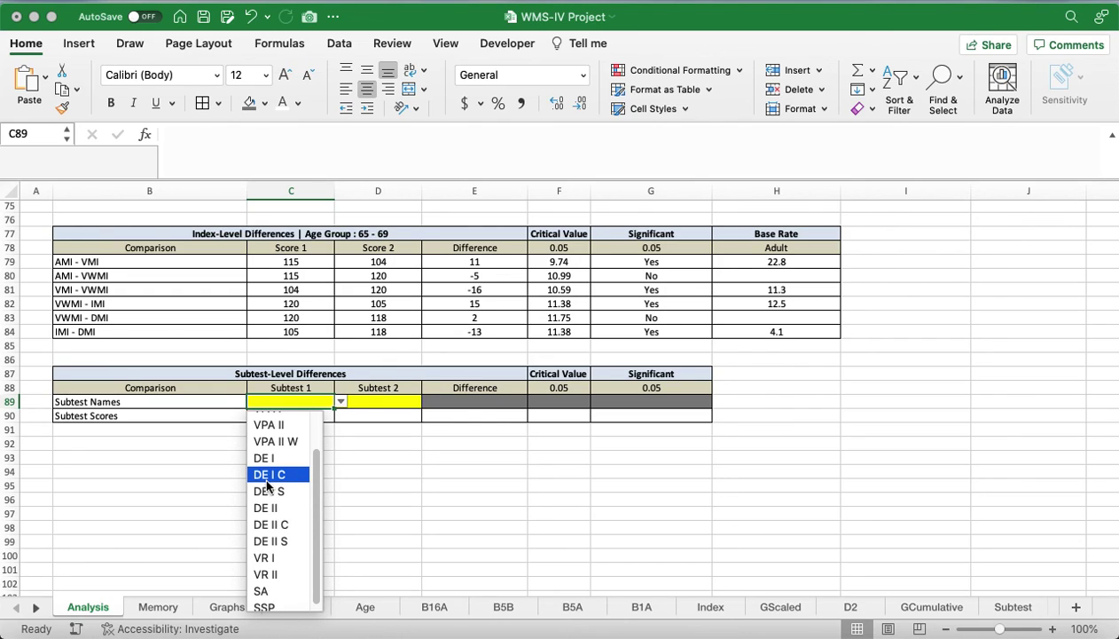
click(267, 480)
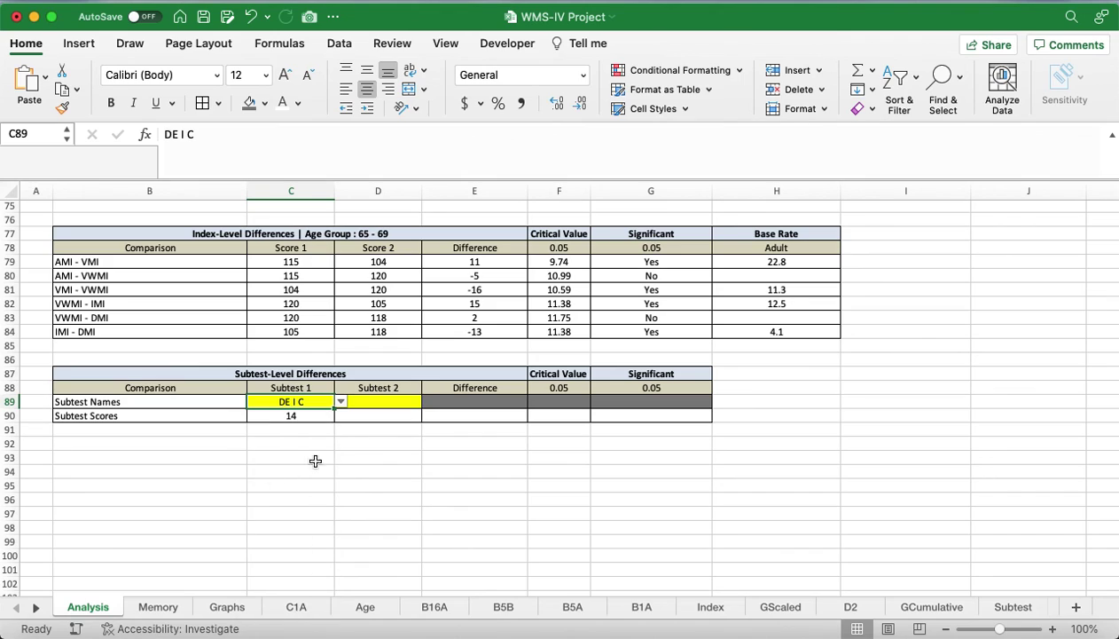
click(391, 402)
click(427, 403)
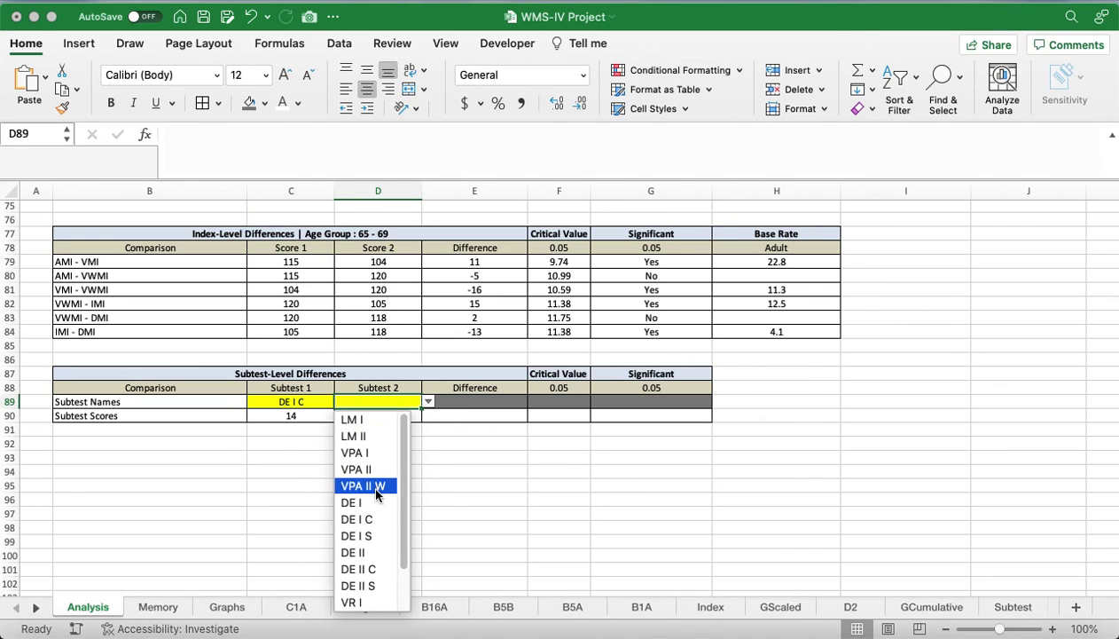
click(373, 569)
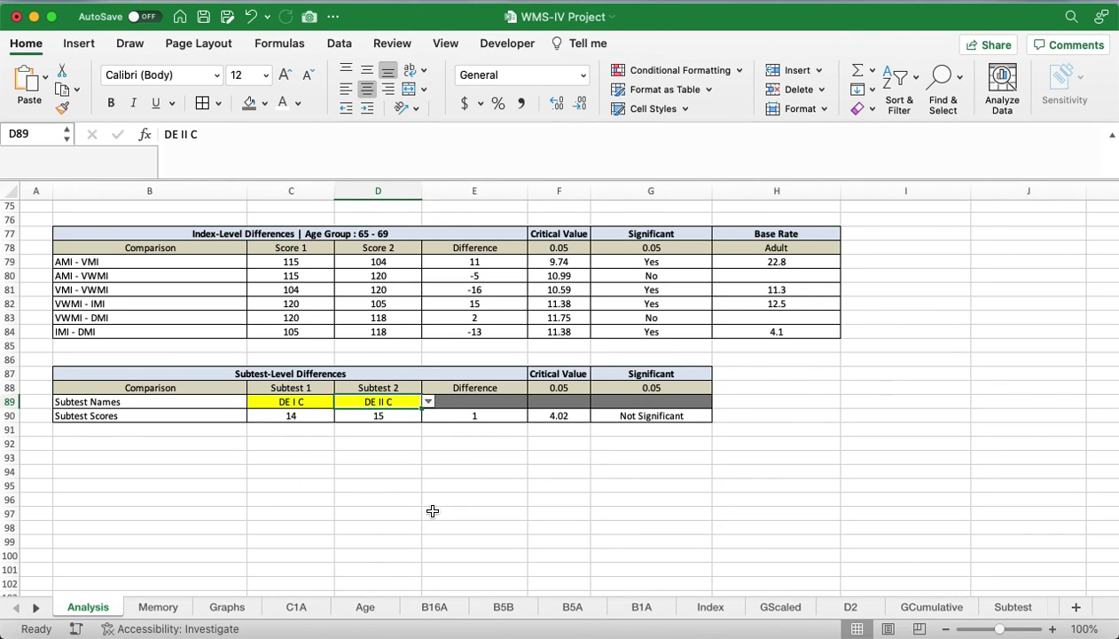
click(440, 497)
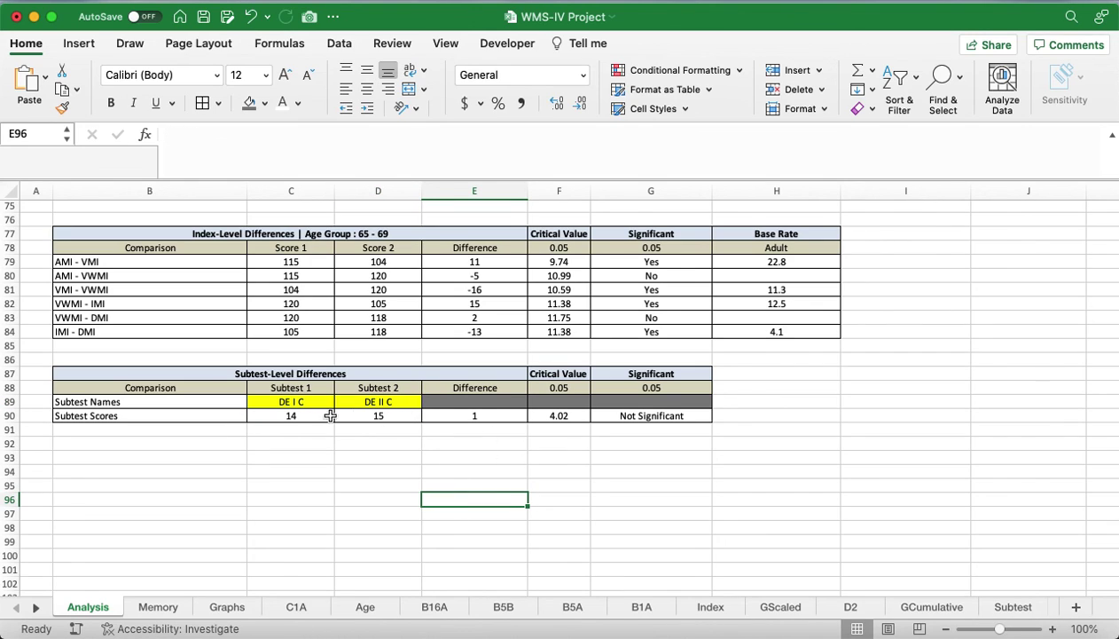
drag(297, 415, 373, 414)
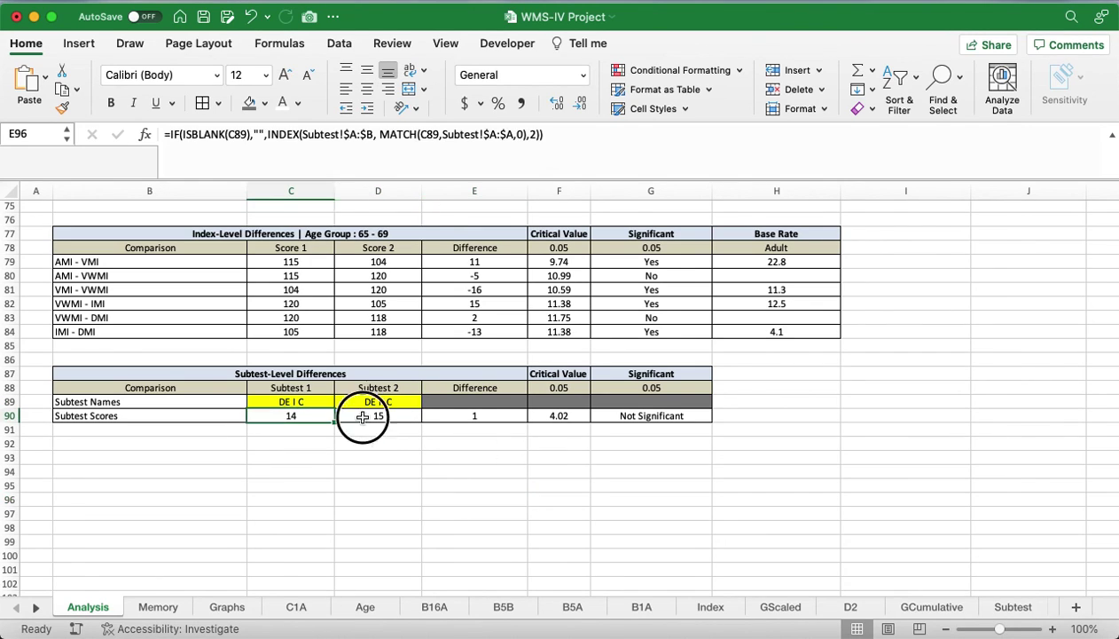
click(468, 417)
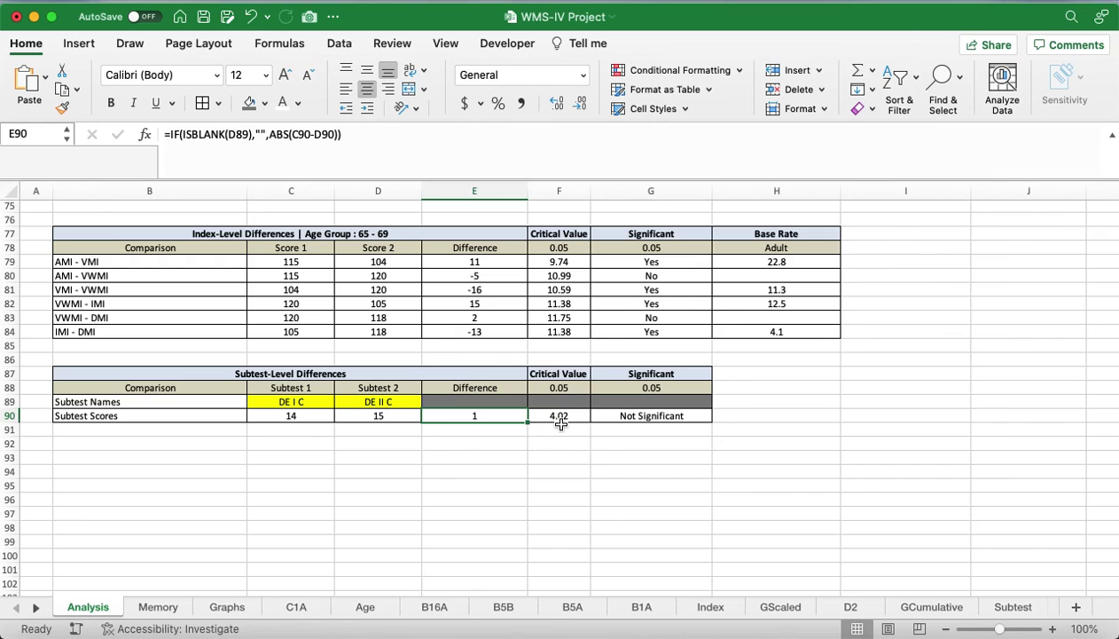
click(568, 417)
click(666, 417)
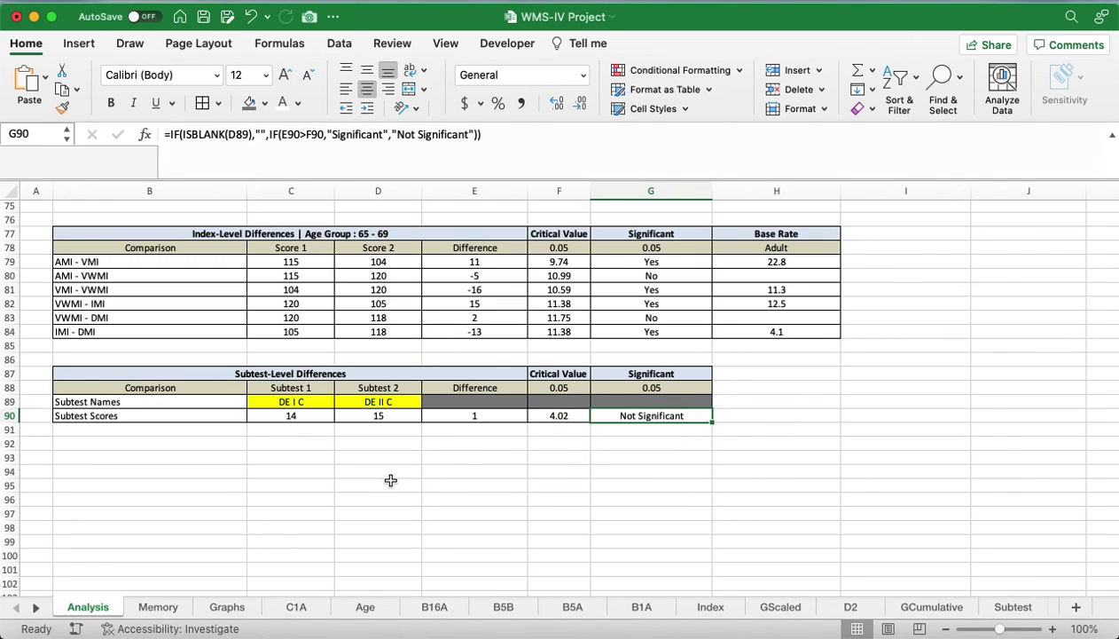
scroll(354, 492, up, 5)
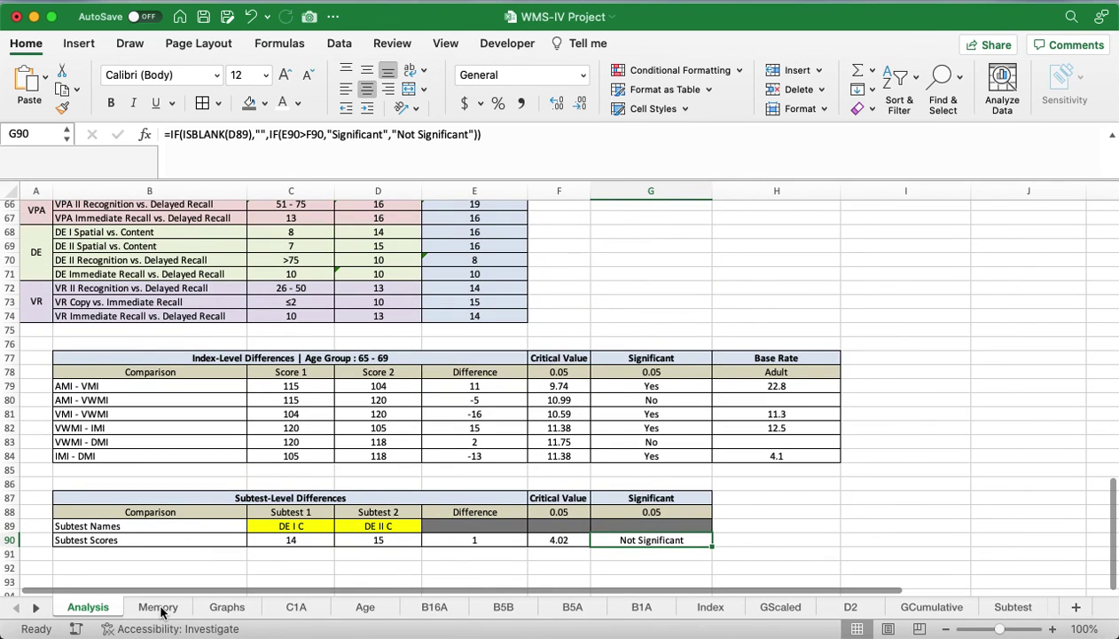
On the Memory sheet, confirm 0.05 in the Significance cell L9
click(160, 608)
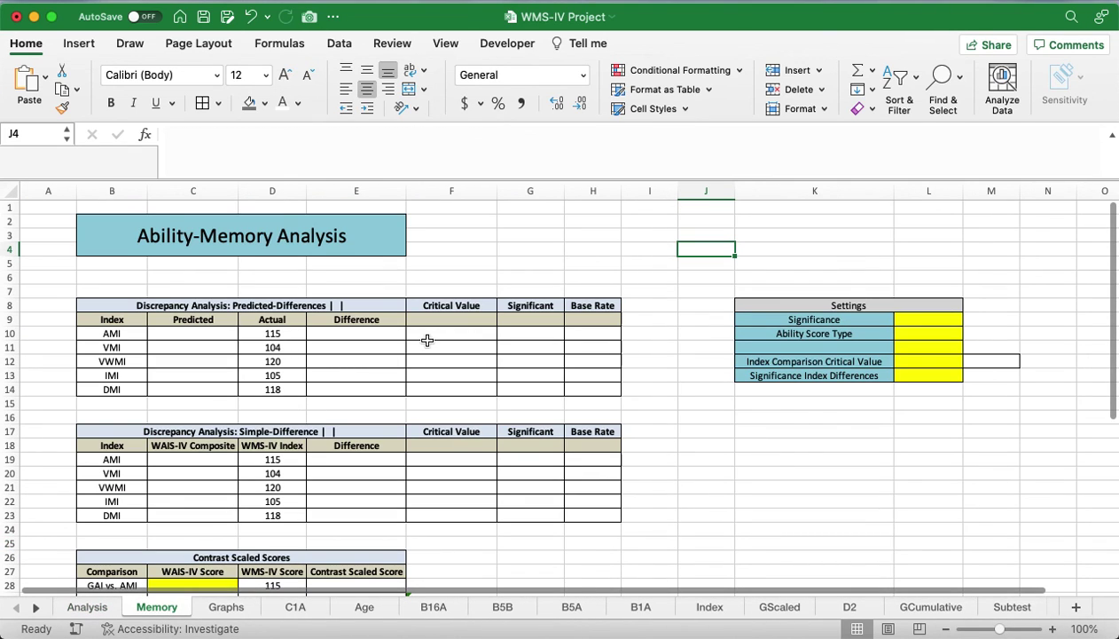
click(924, 322)
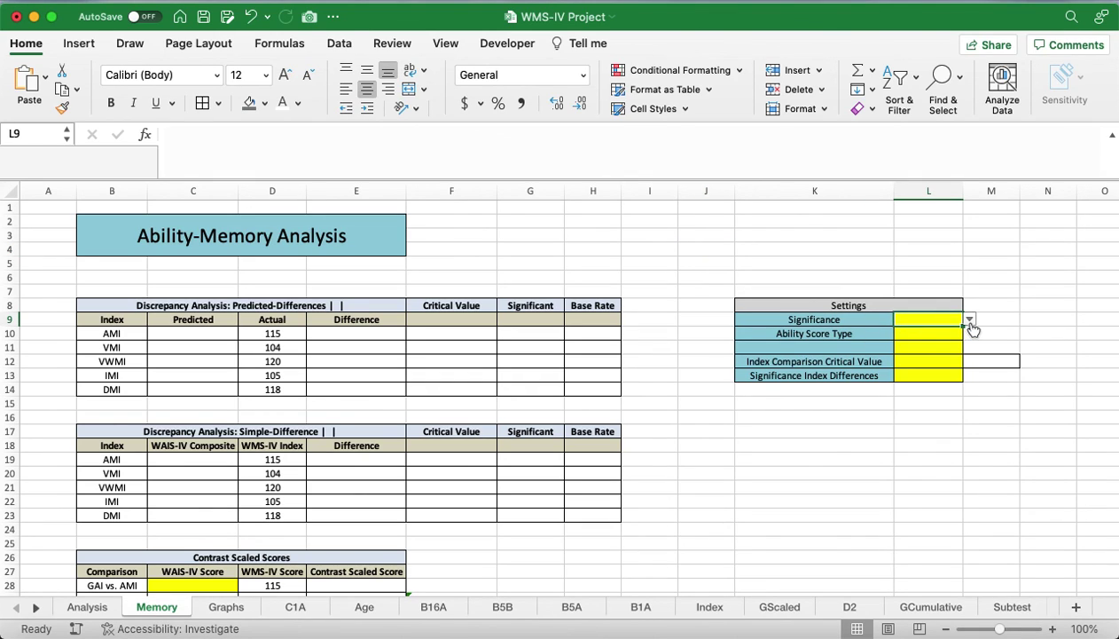
click(968, 321)
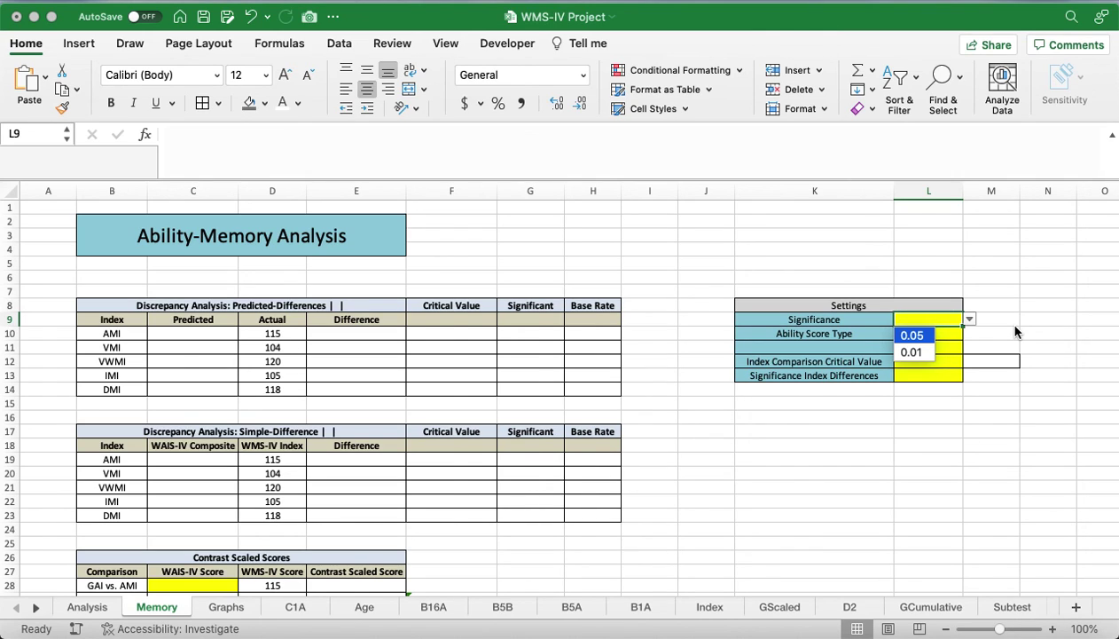
key(Return)
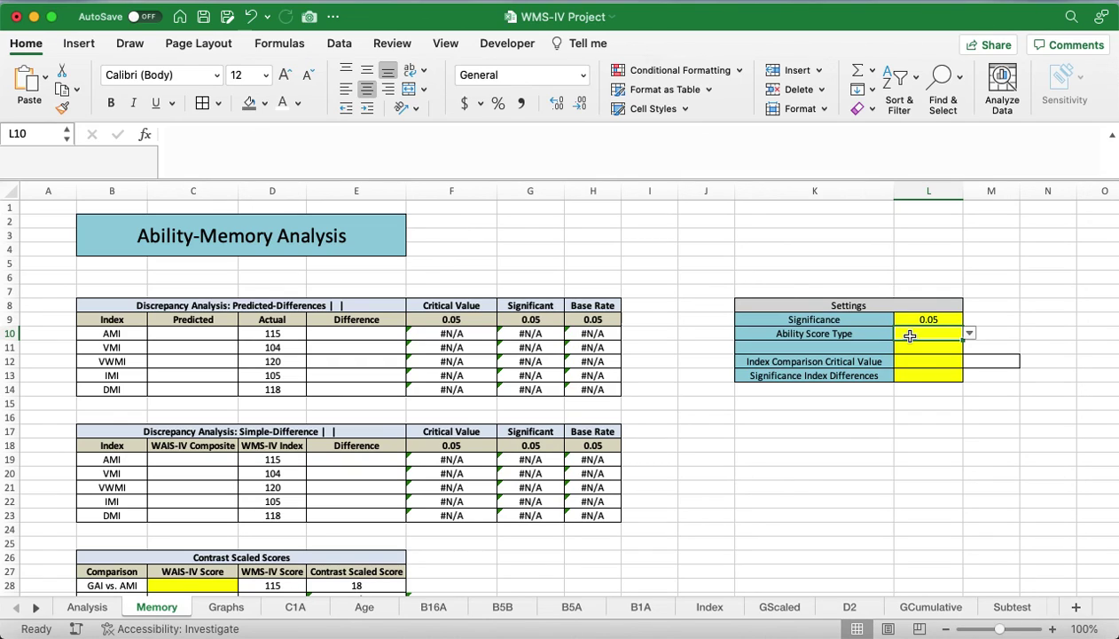
Choose GAI as the Ability Score Type and enter a GAI Score of 110
click(970, 335)
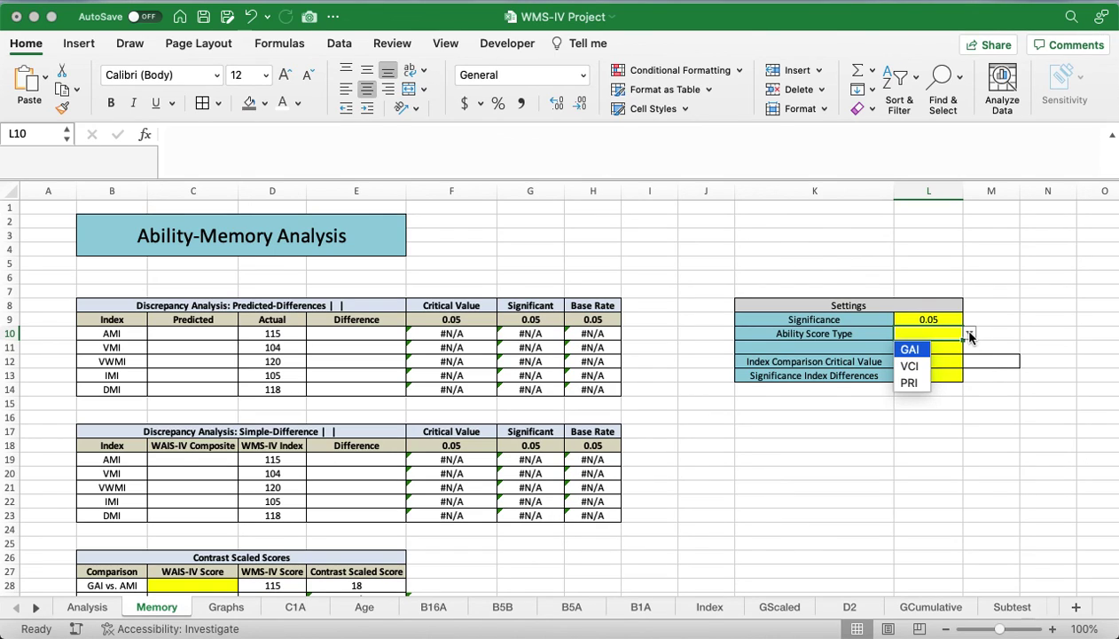
click(916, 356)
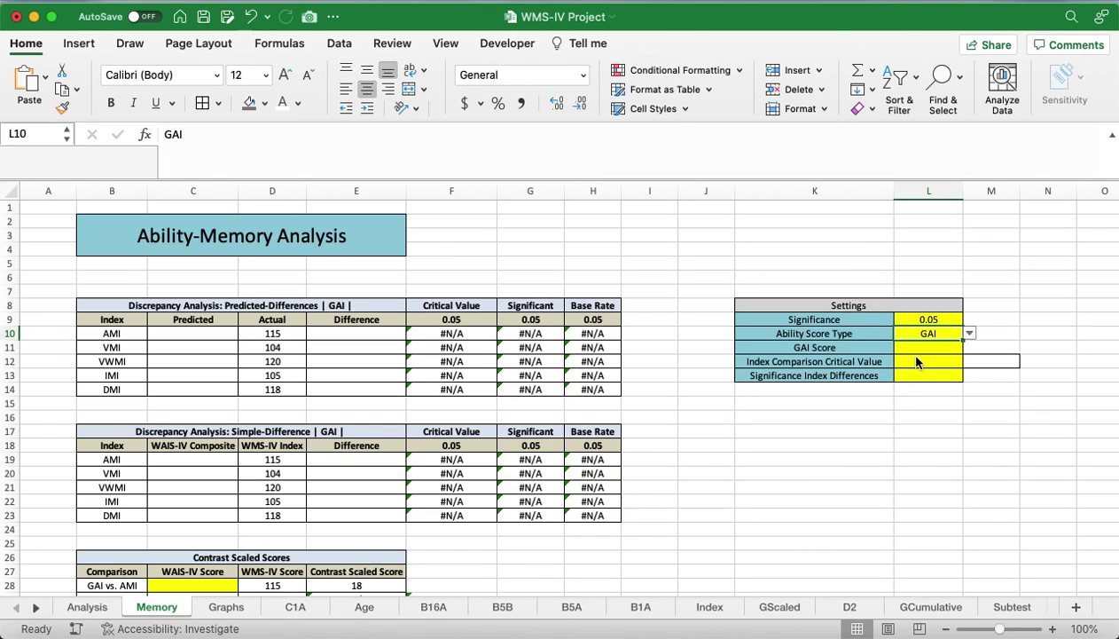
key(Return)
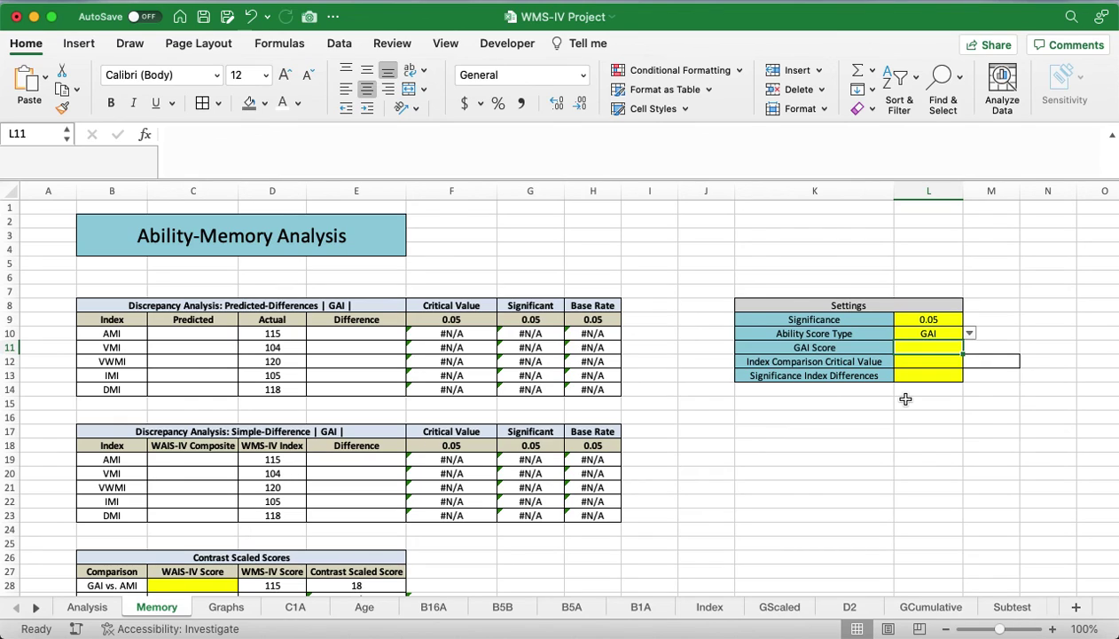
text(110)
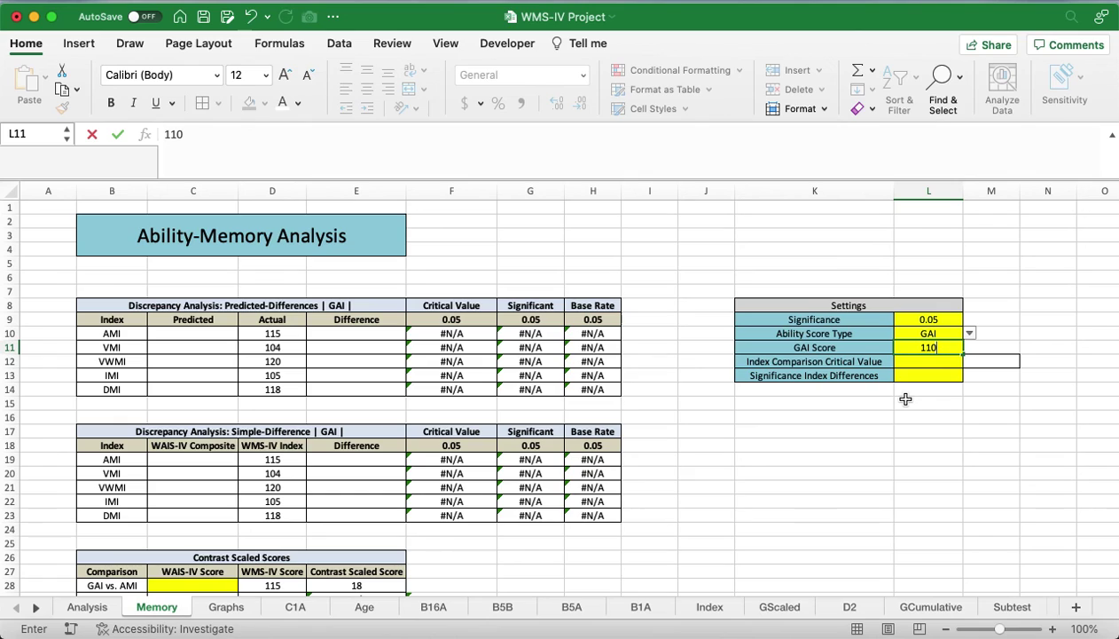
key(Return)
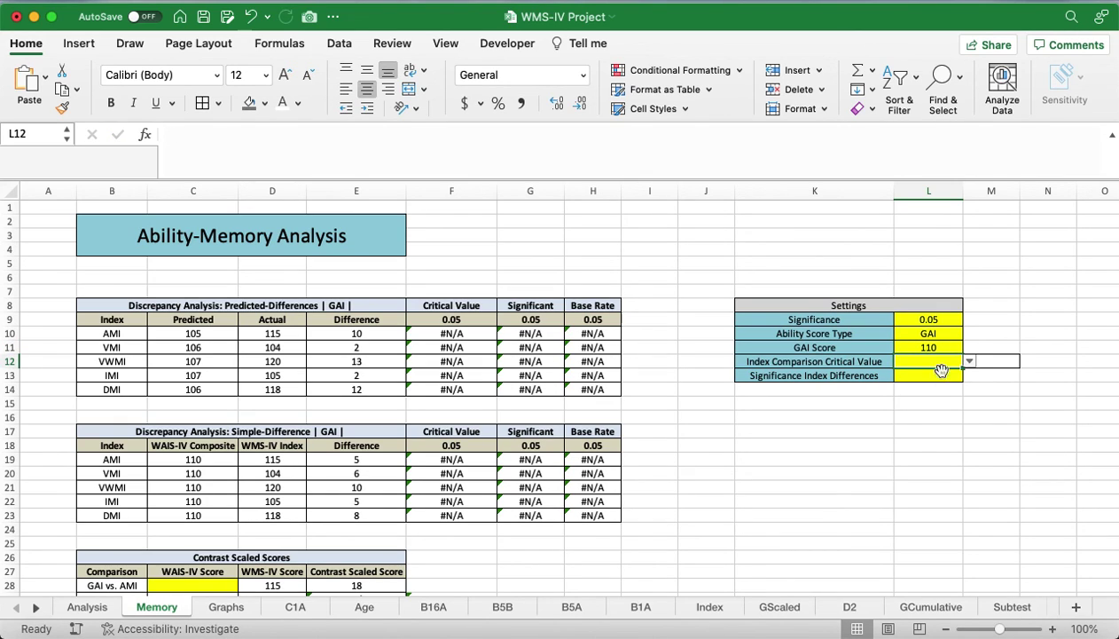
click(970, 364)
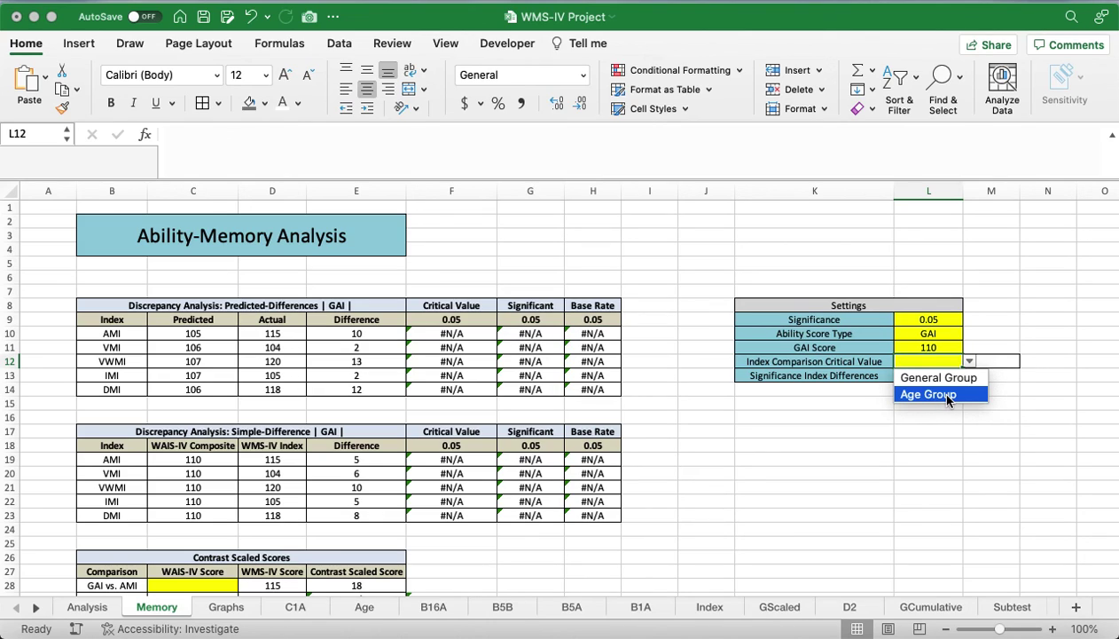
Choose Age Group for index critical values and set index difference significance to 0.05
click(947, 395)
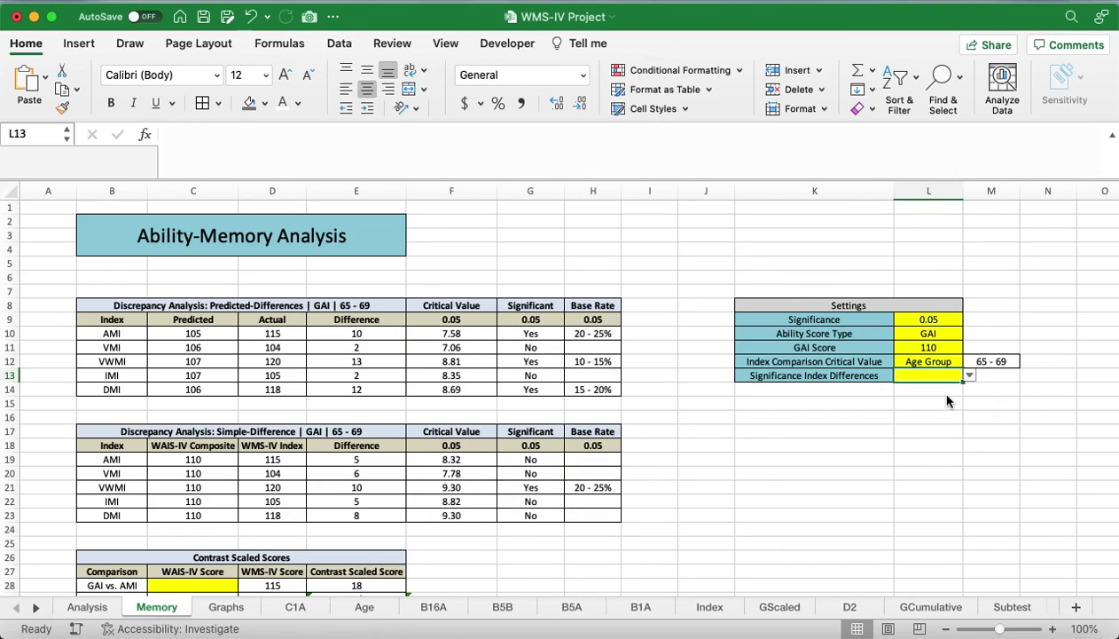
click(968, 376)
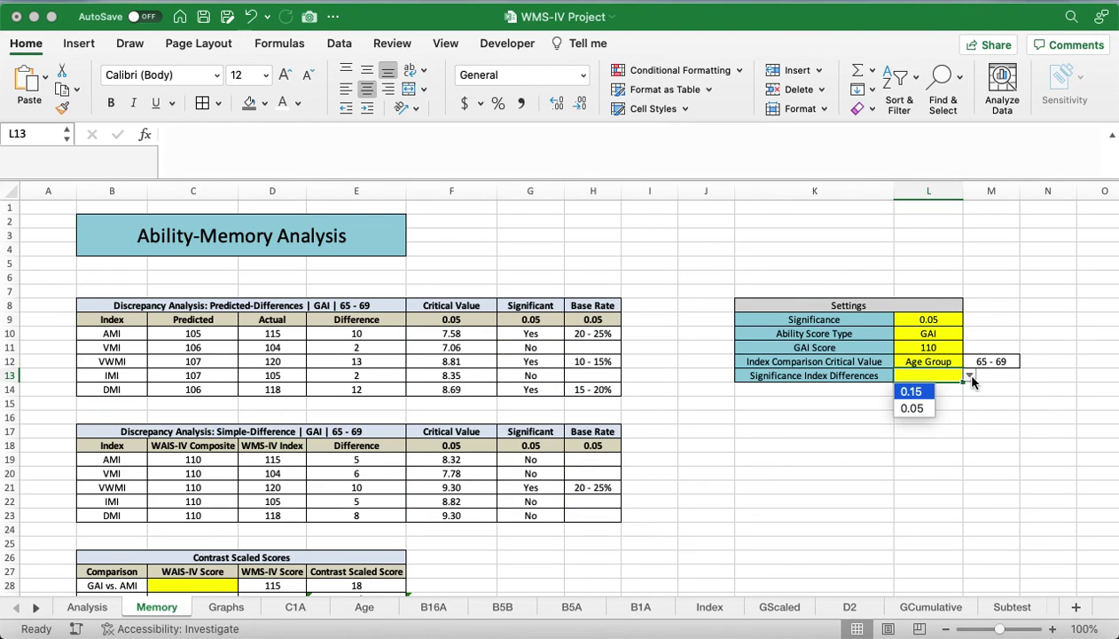
click(913, 408)
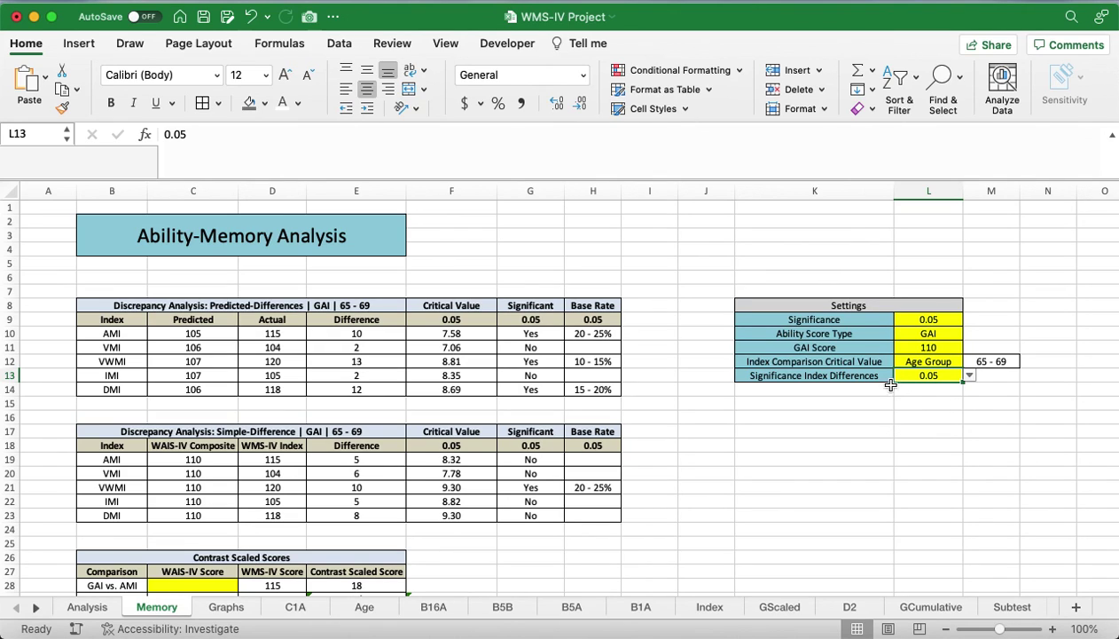
click(838, 374)
Check the significance formula in G41 of the difference table
scroll(741, 449, down, 10)
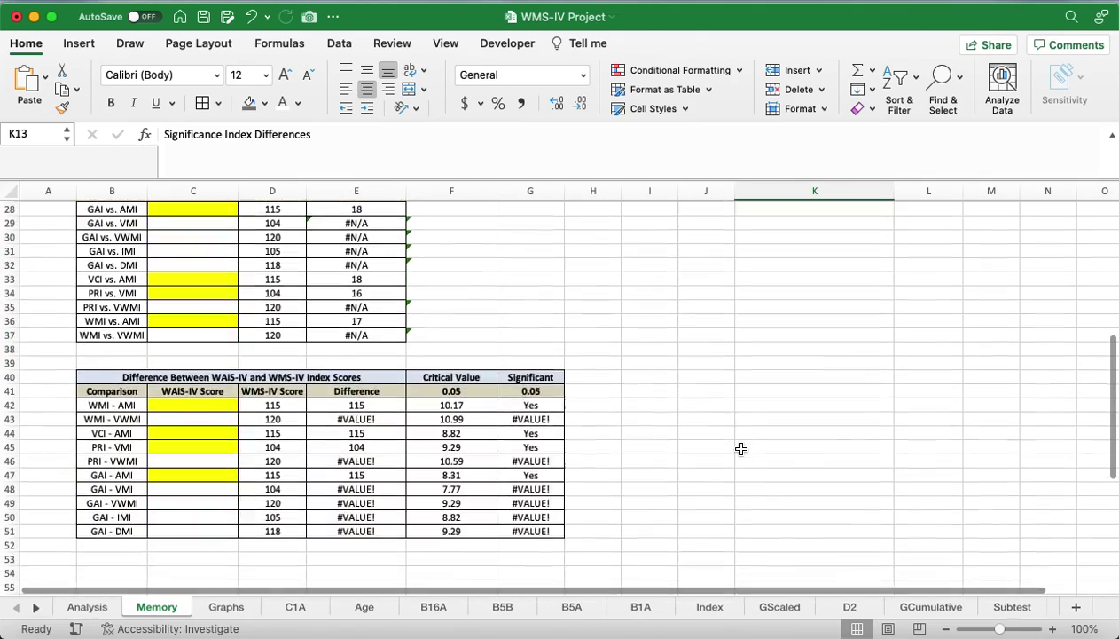
click(535, 256)
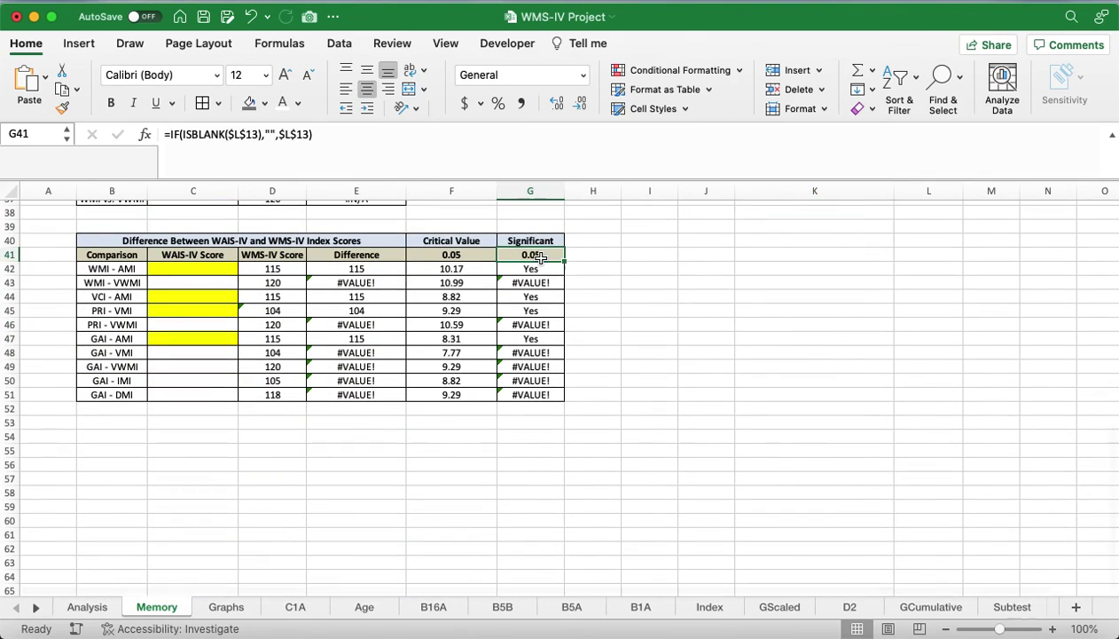
scroll(648, 278, up, 4)
scroll(648, 279, up, 7)
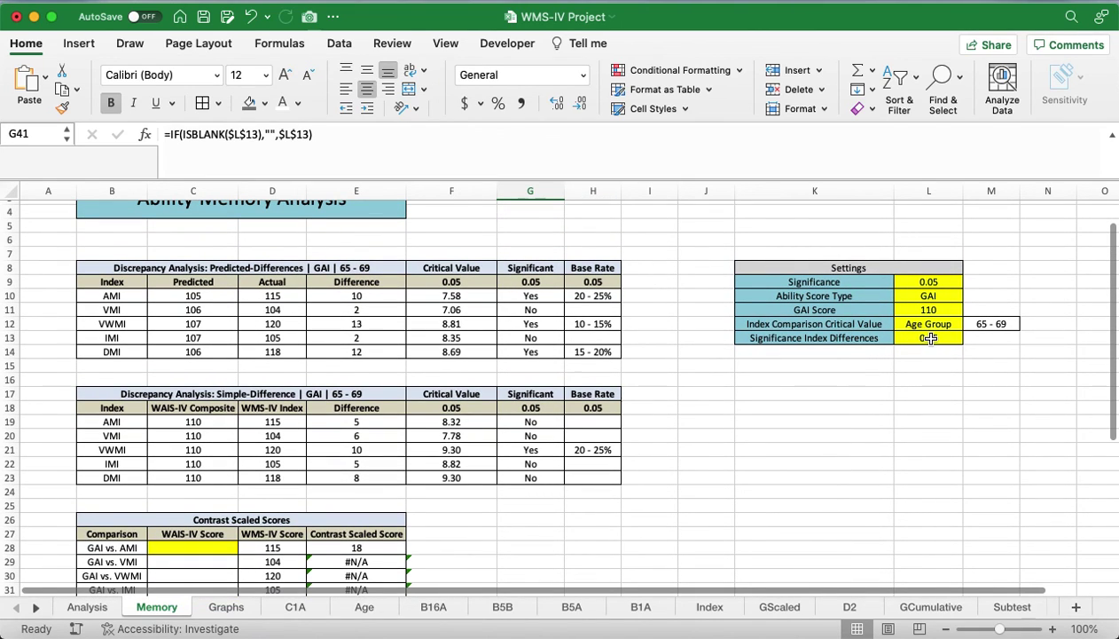
Recheck the L13 and L9 significance dropdowns, leaving both at 0.05
click(914, 338)
click(969, 338)
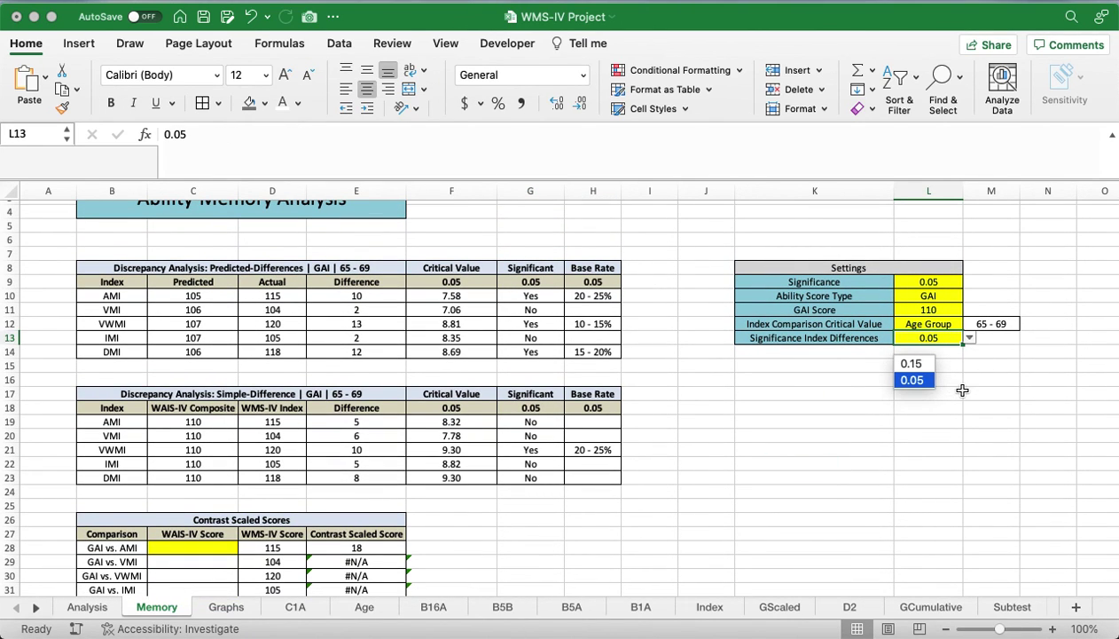
click(949, 389)
click(945, 284)
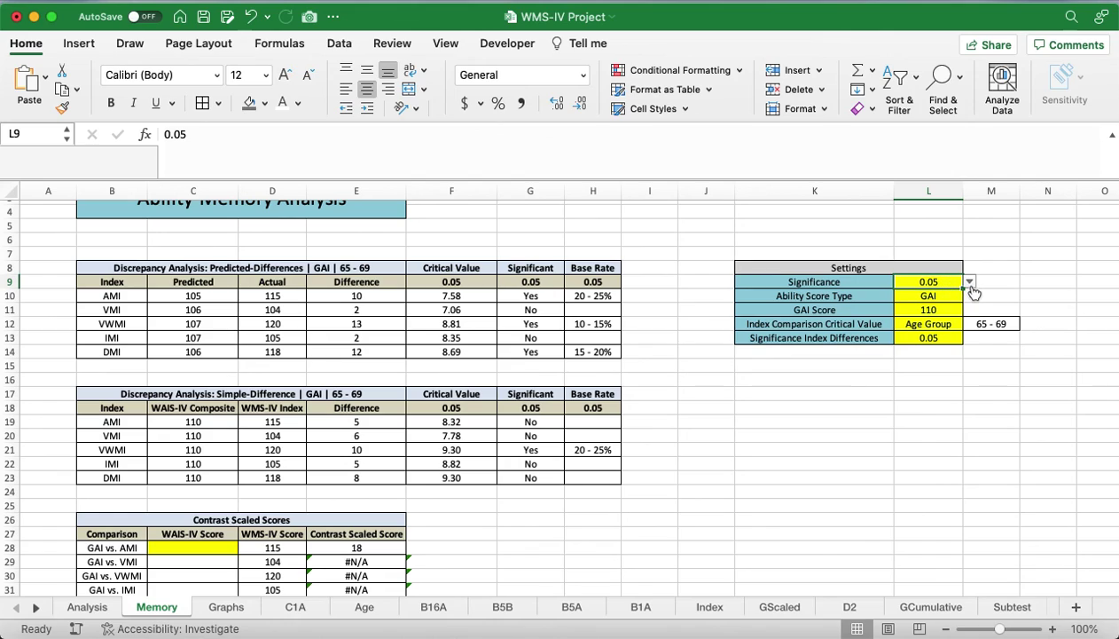
click(969, 281)
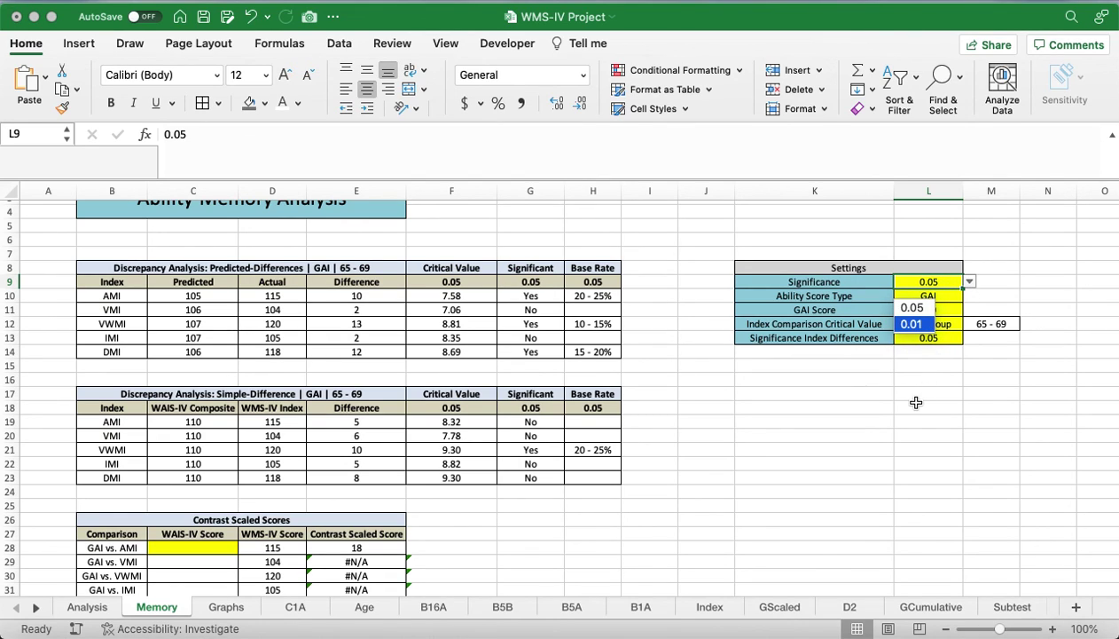
click(845, 408)
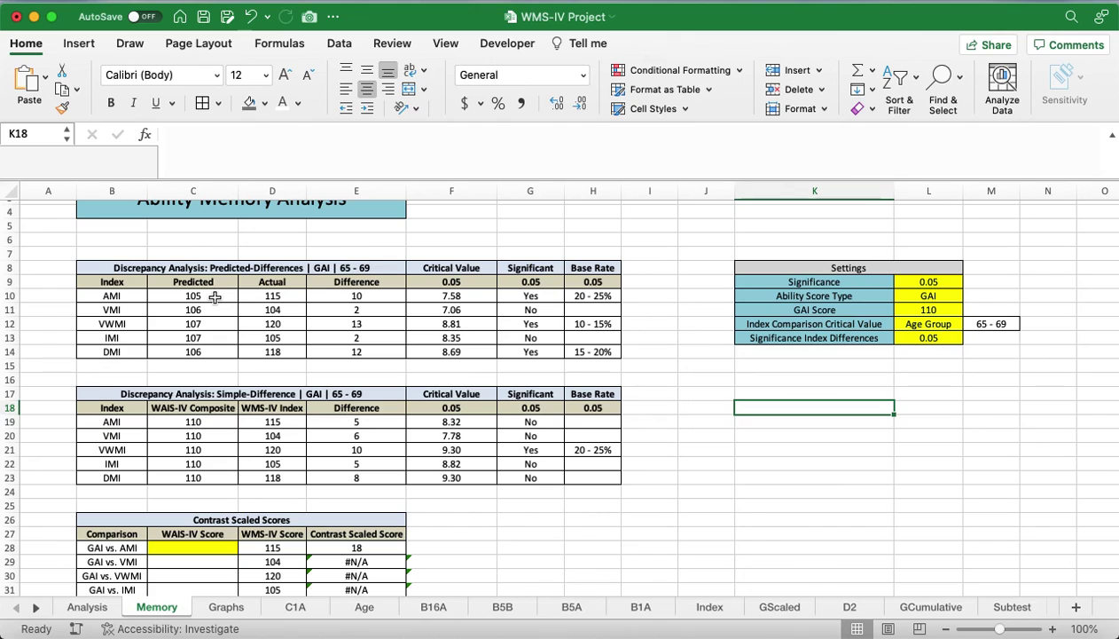
Review the Simple-Difference table's predicted, actual, difference and critical values in C10:F14
drag(195, 298, 193, 352)
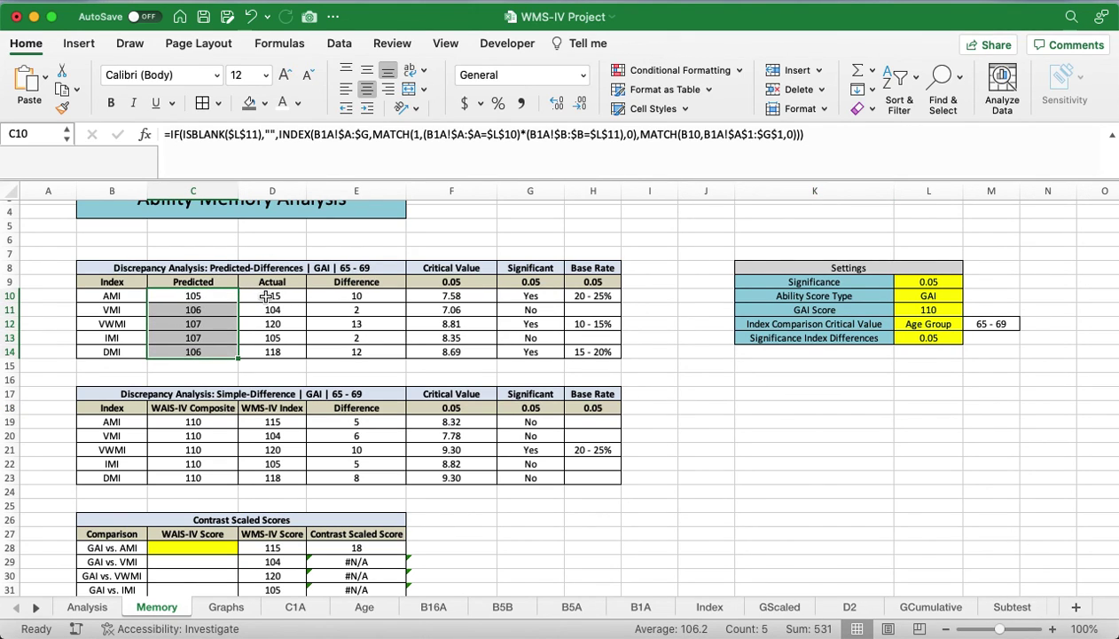
drag(264, 296, 271, 351)
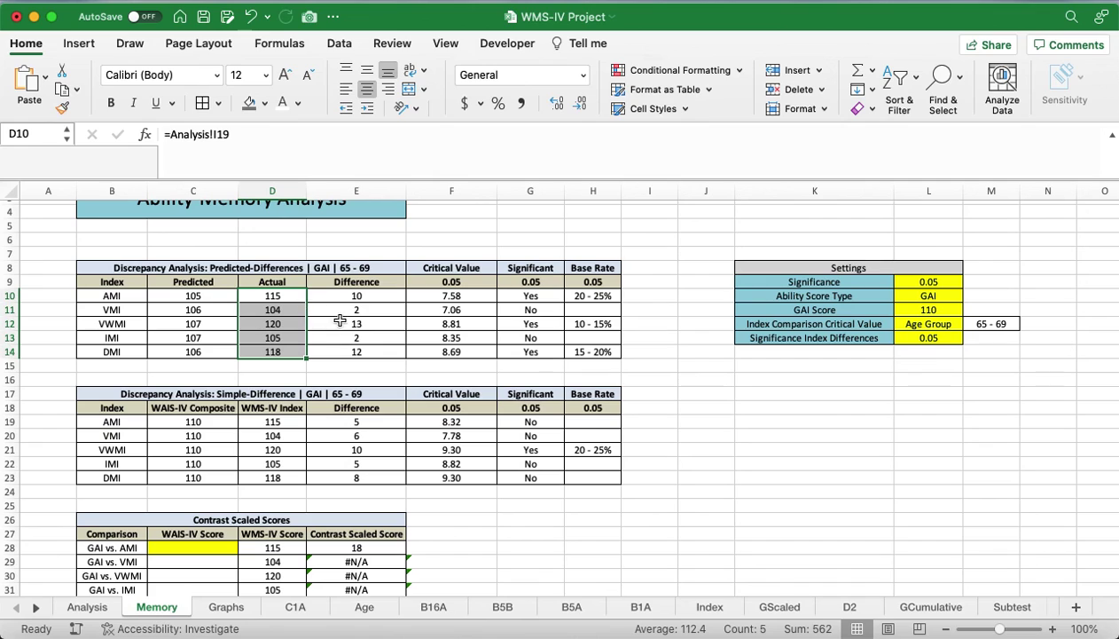
drag(391, 296, 366, 352)
drag(452, 281, 470, 352)
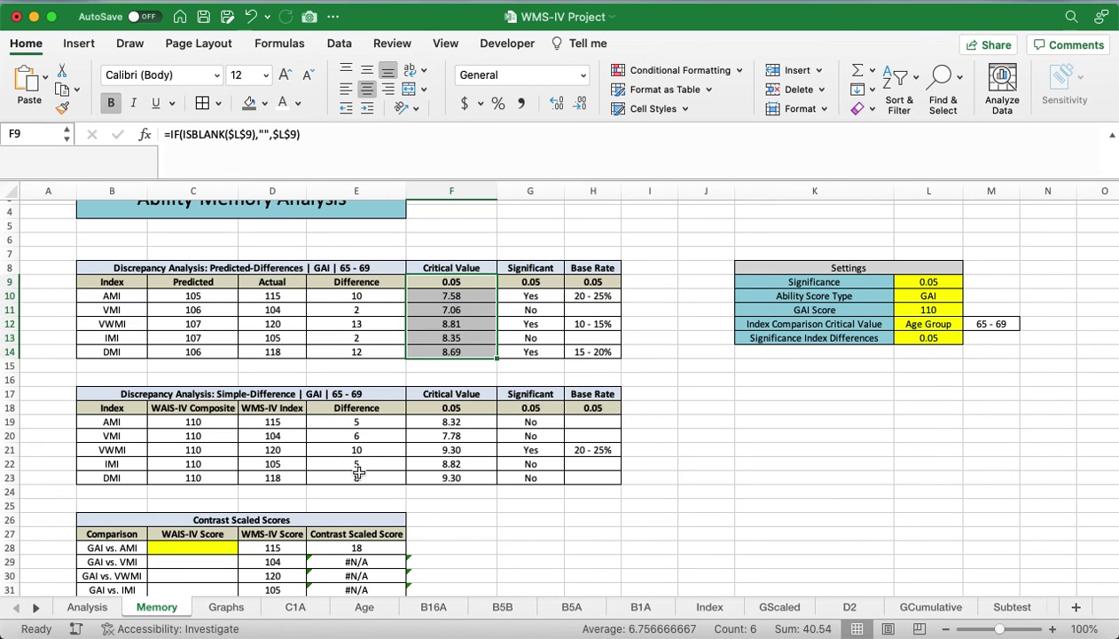
Inspect the WAIS-IV Composite values in C19:C23 and the contrast scaled score formula
scroll(237, 467, down, 3)
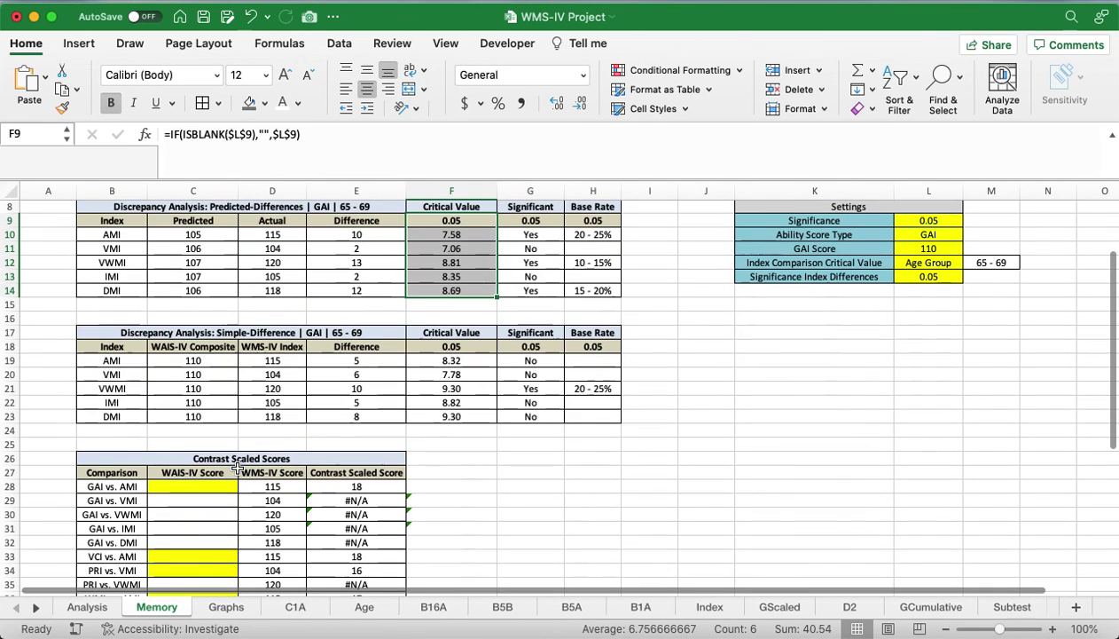
click(215, 360)
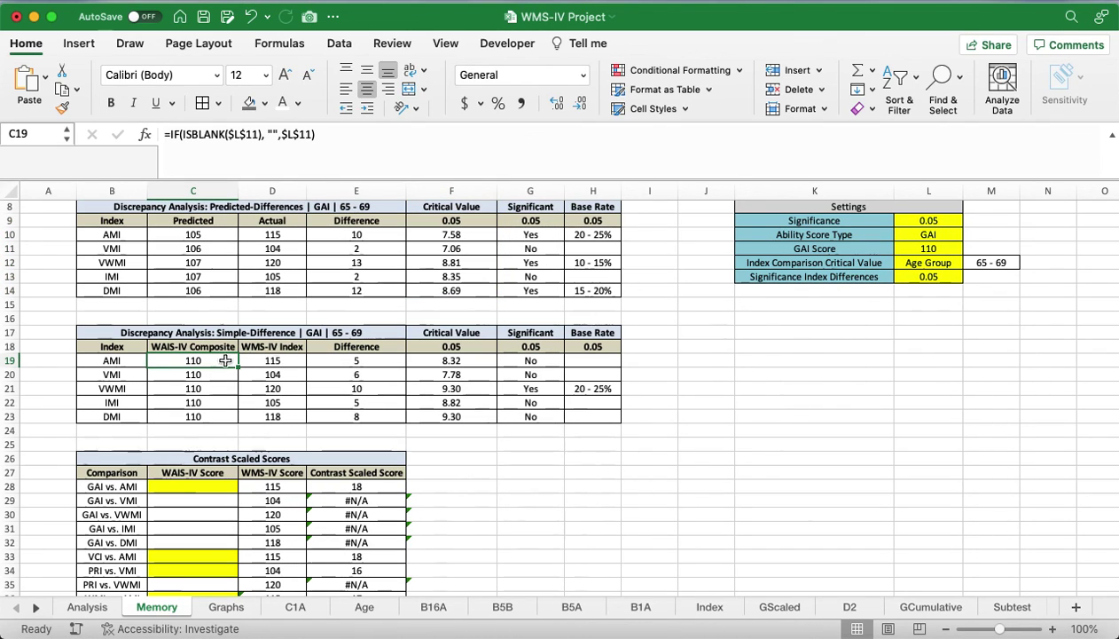
drag(933, 231, 932, 249)
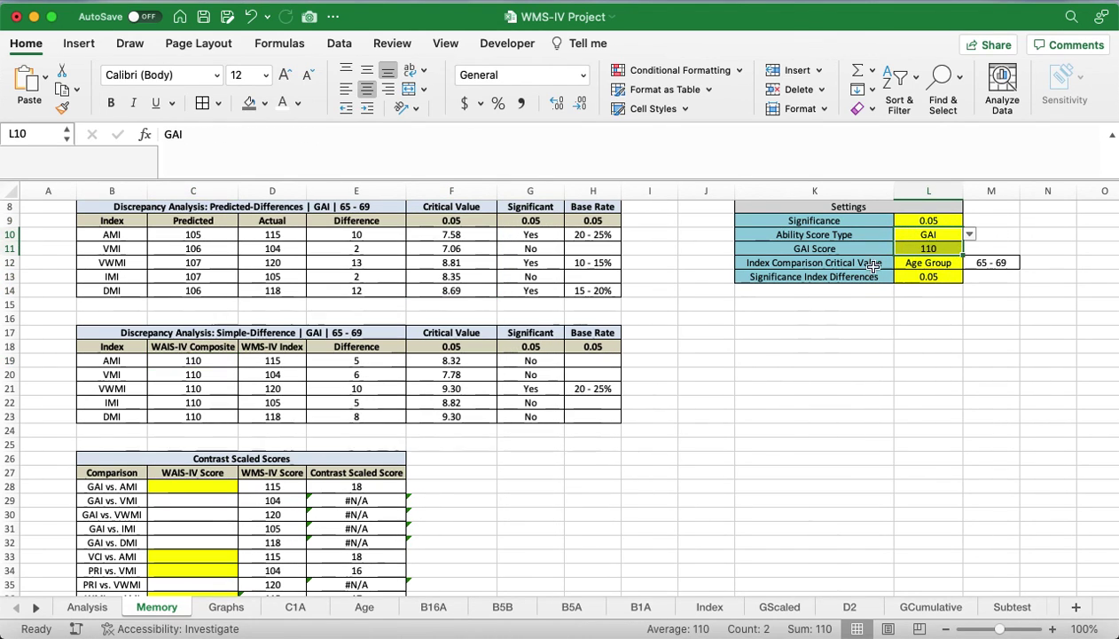
drag(209, 364, 199, 415)
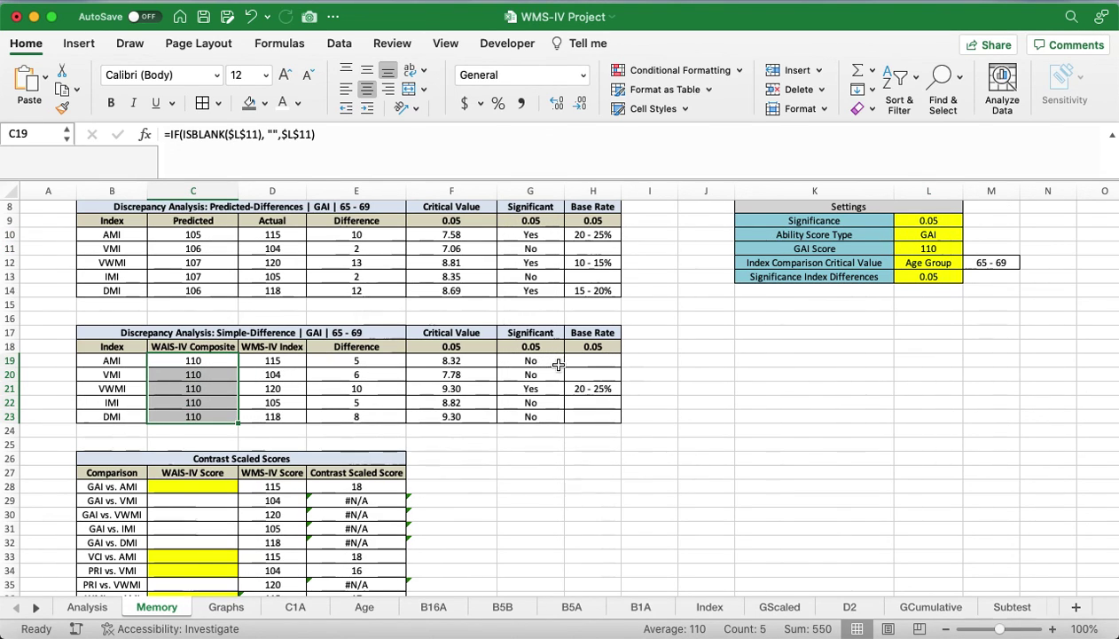
click(481, 486)
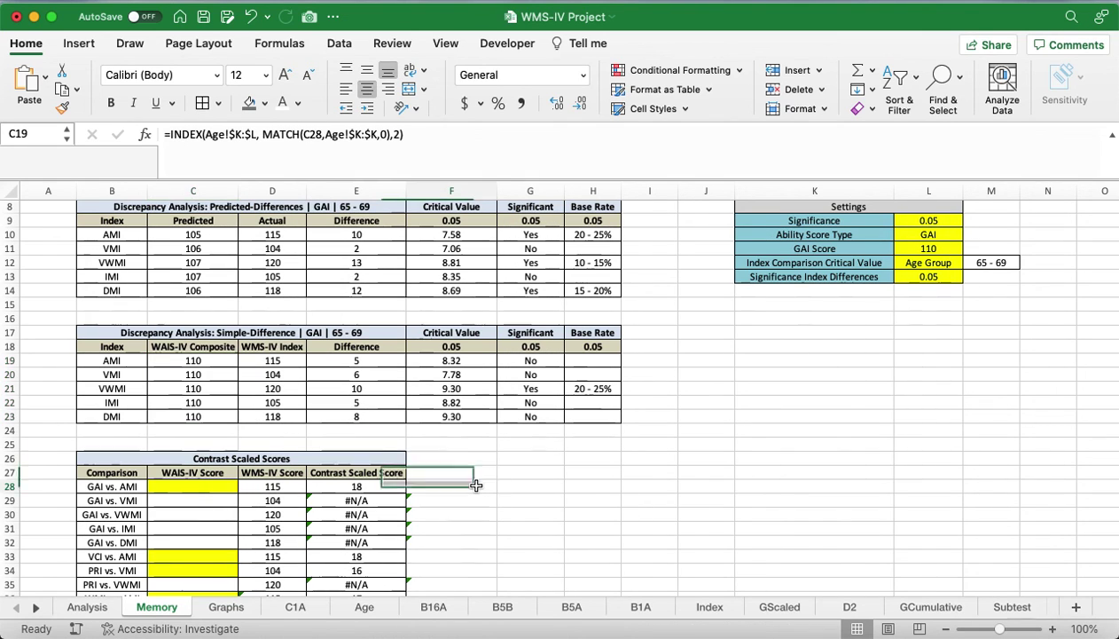
scroll(477, 486, down, 6)
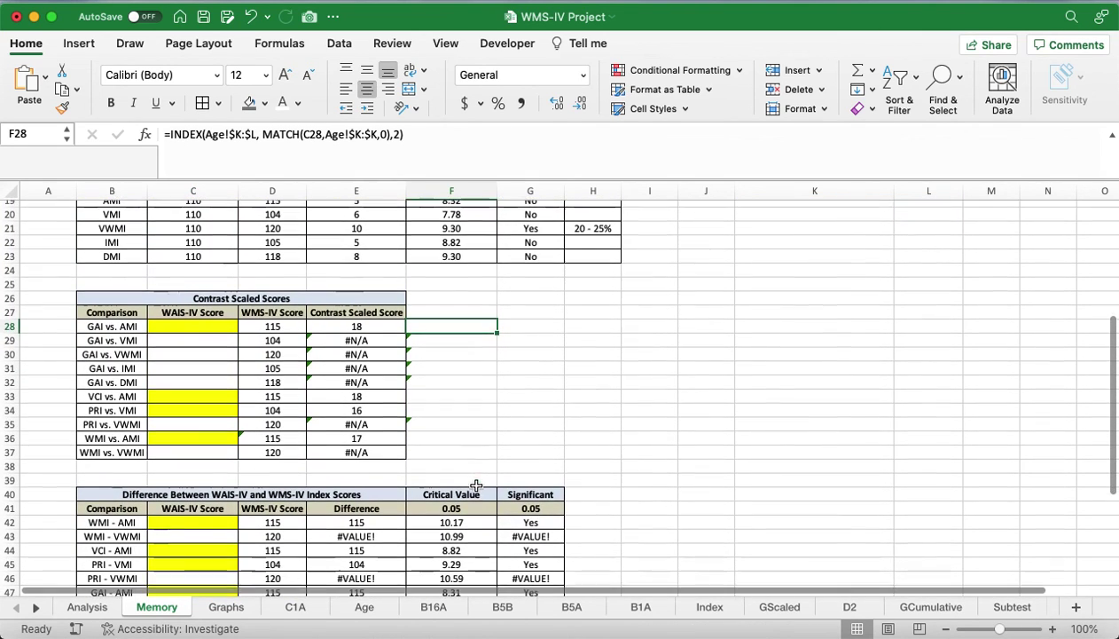
Enter contrast WAIS-IV scores: GAI 110, VCI 100, PRI 90 and WMI 95
click(193, 322)
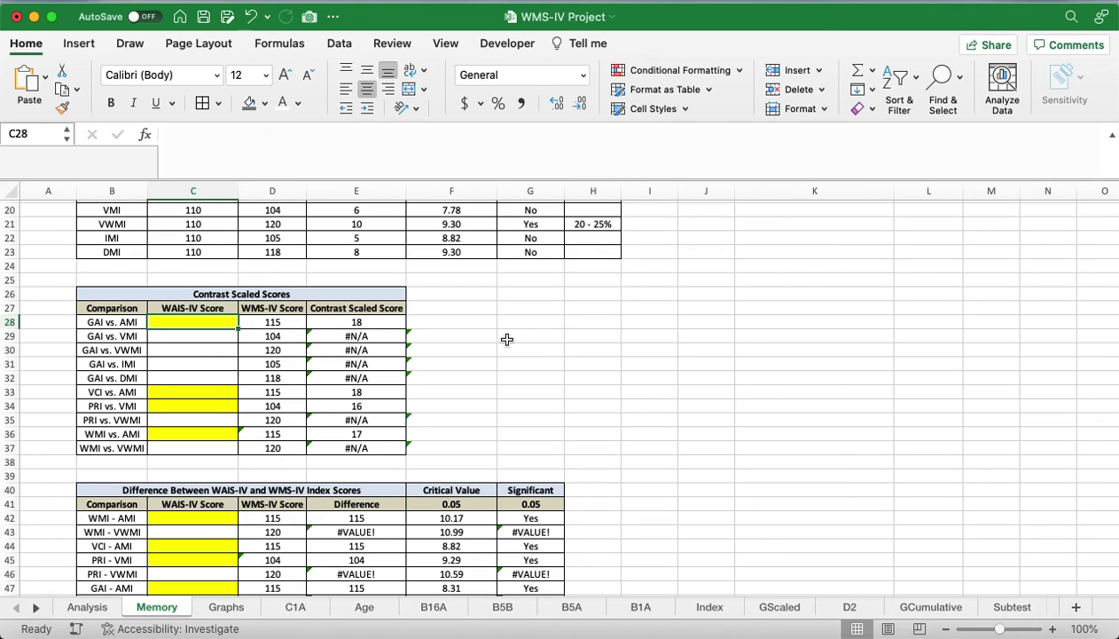
text(110)
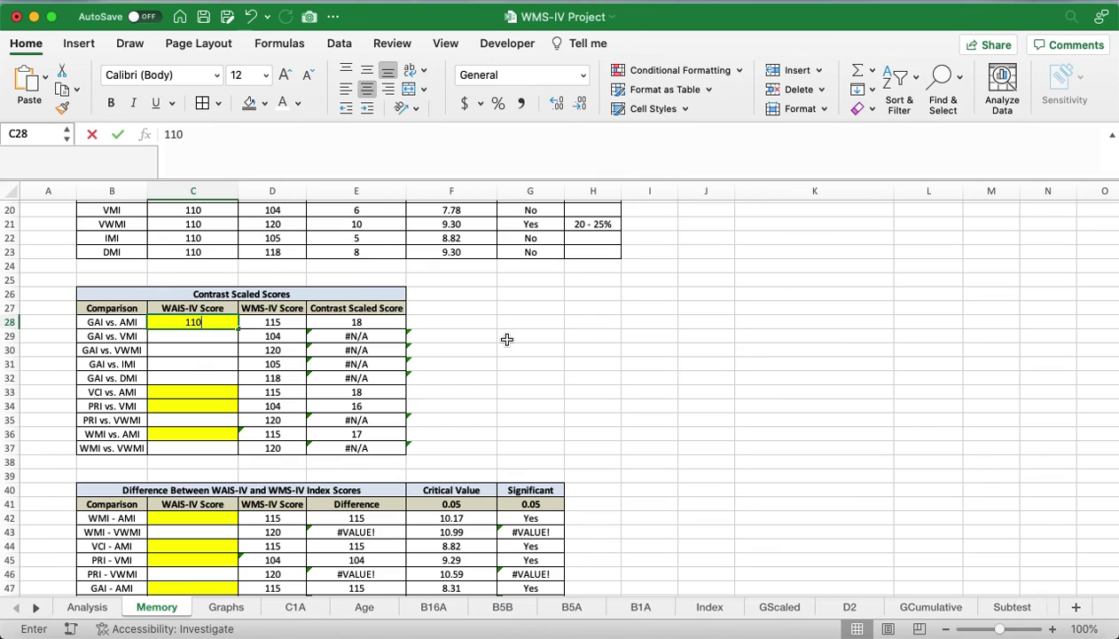
key(Return)
key(Return)
key(Return)
key(Return)
key(Return)
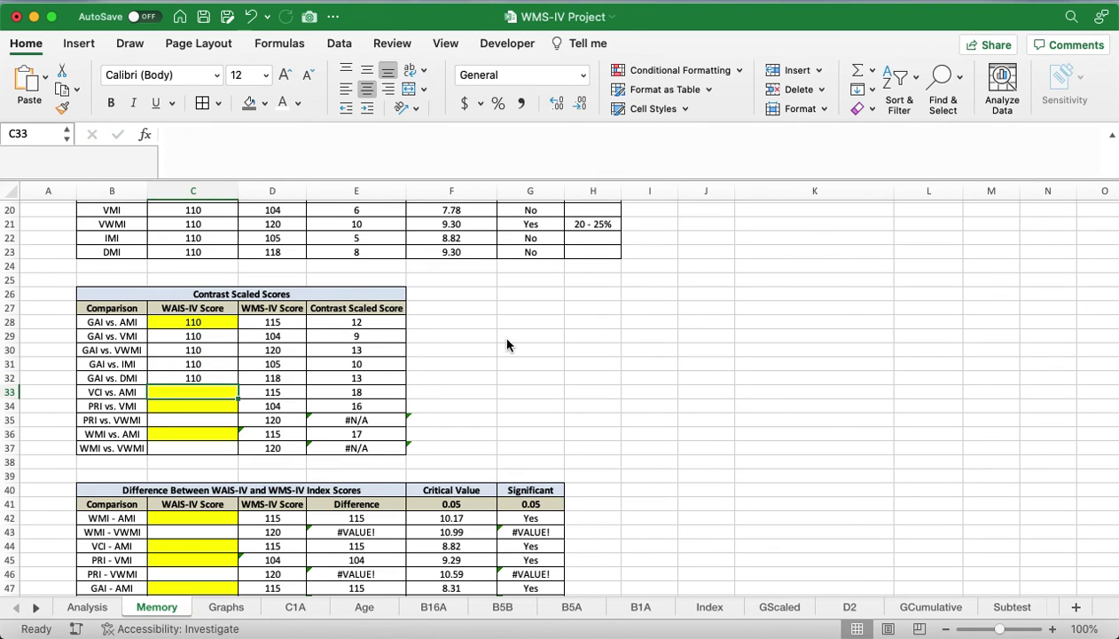
text(100)
key(Return)
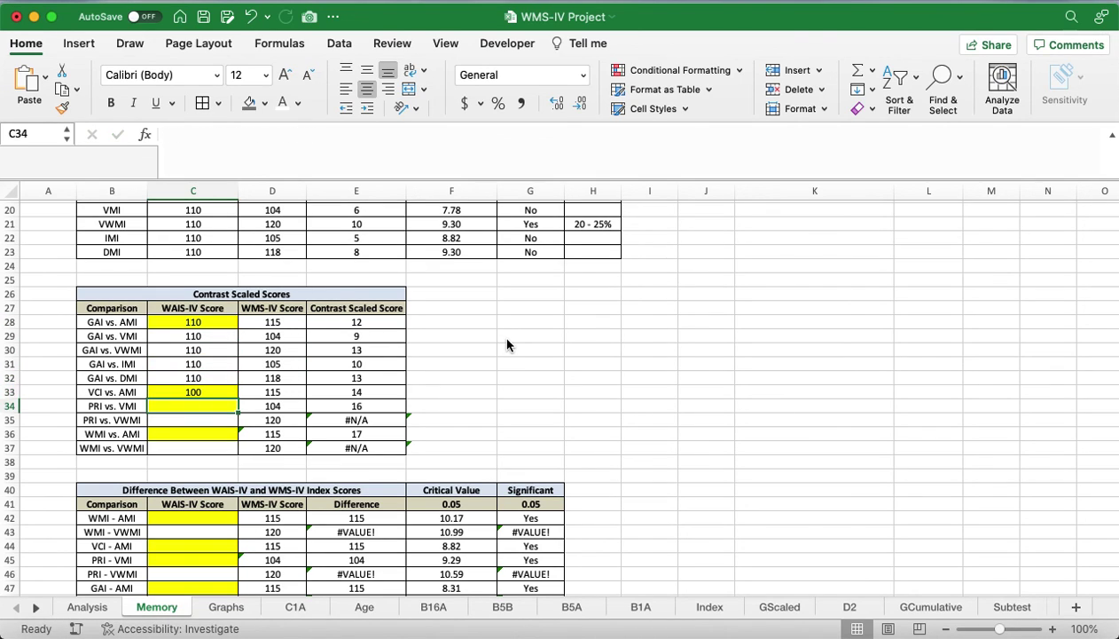
text(90)
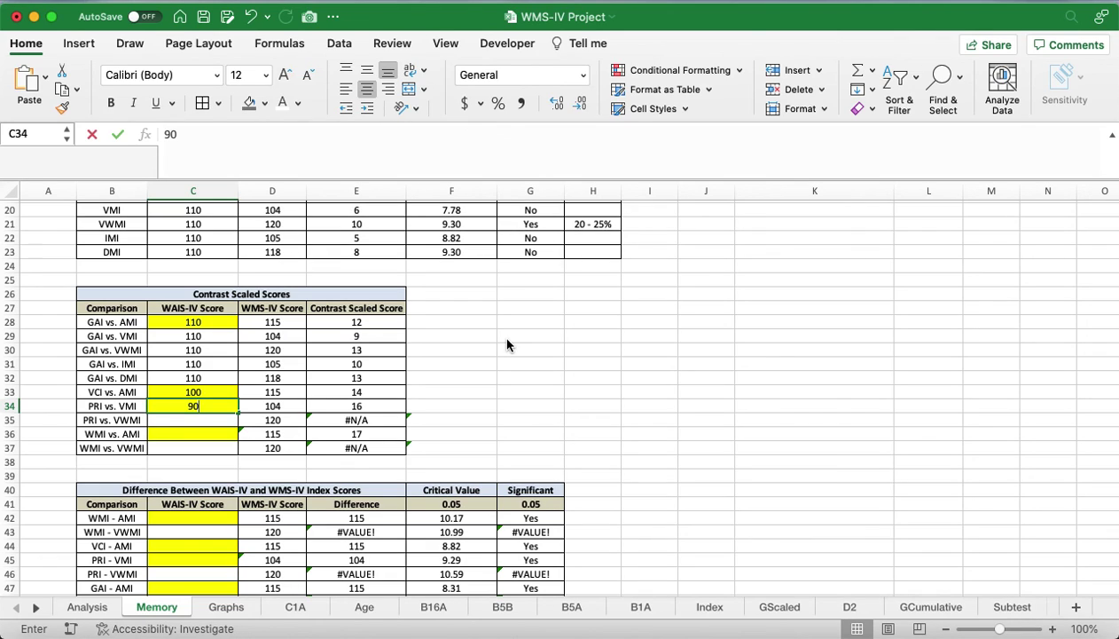
key(Return)
key(Return)
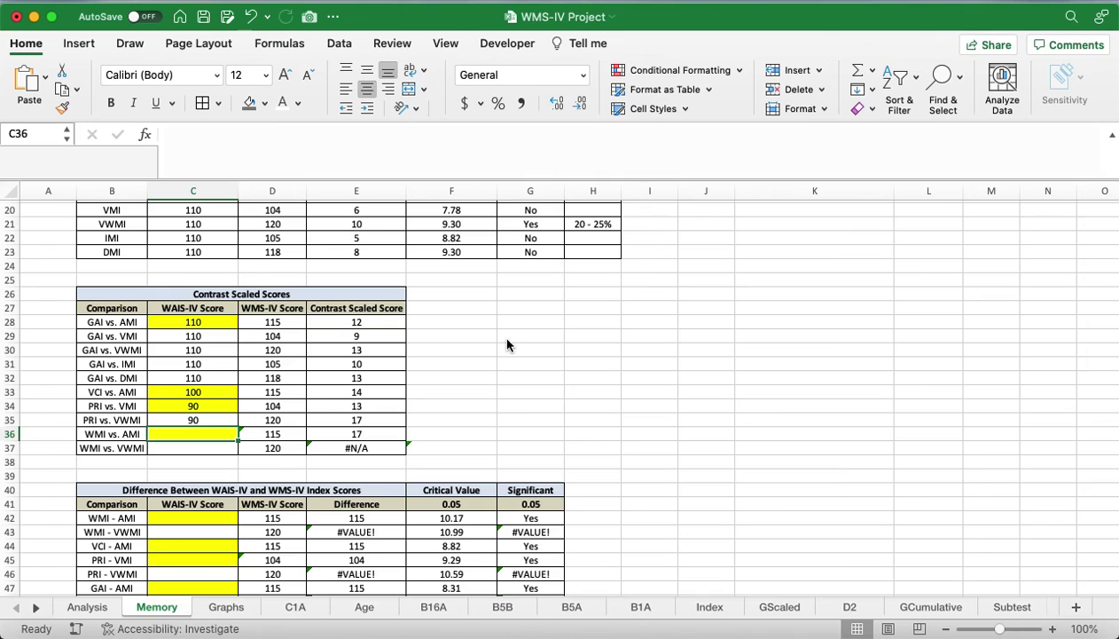
text(95)
key(Return)
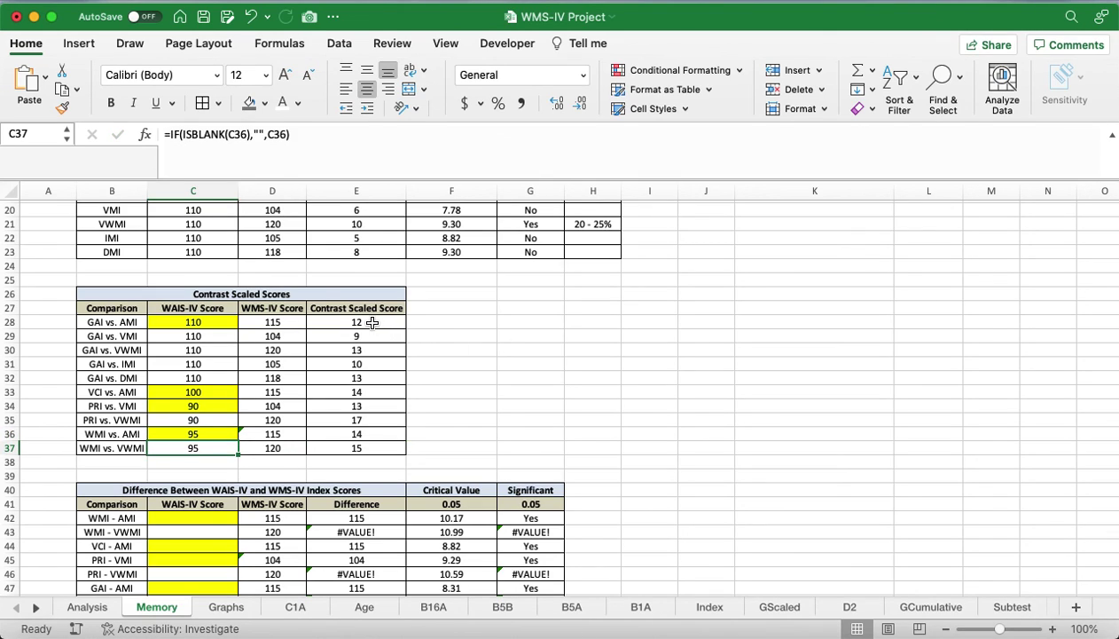
scroll(373, 325, down, 5)
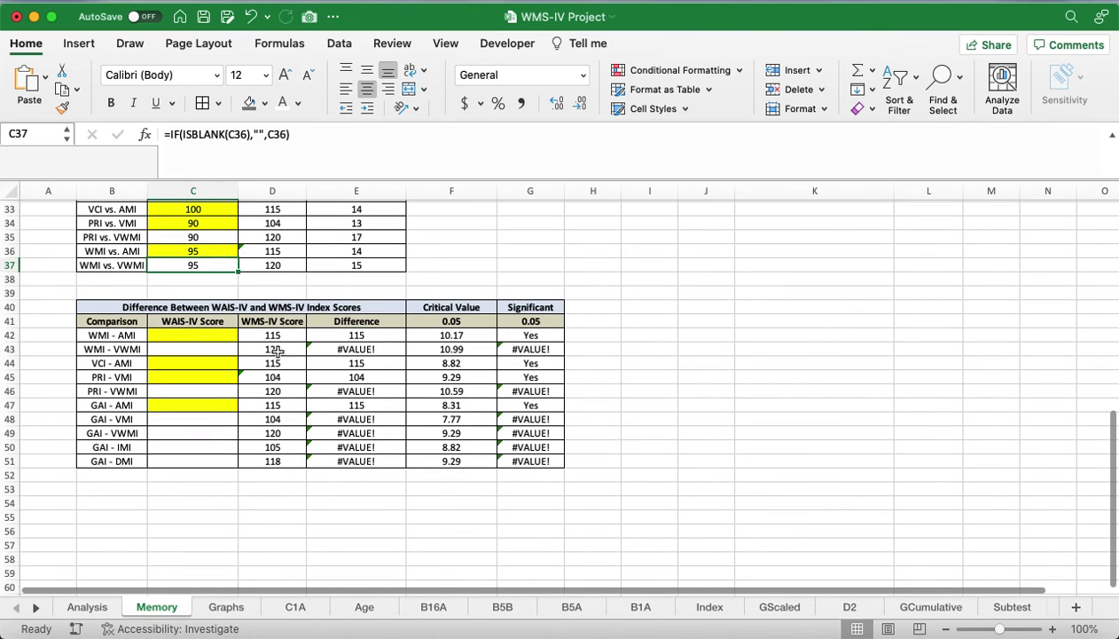
Enter Difference-table WAIS-IV scores: WMI 95, VCI 100, PRI 90 and GAI 110
click(195, 336)
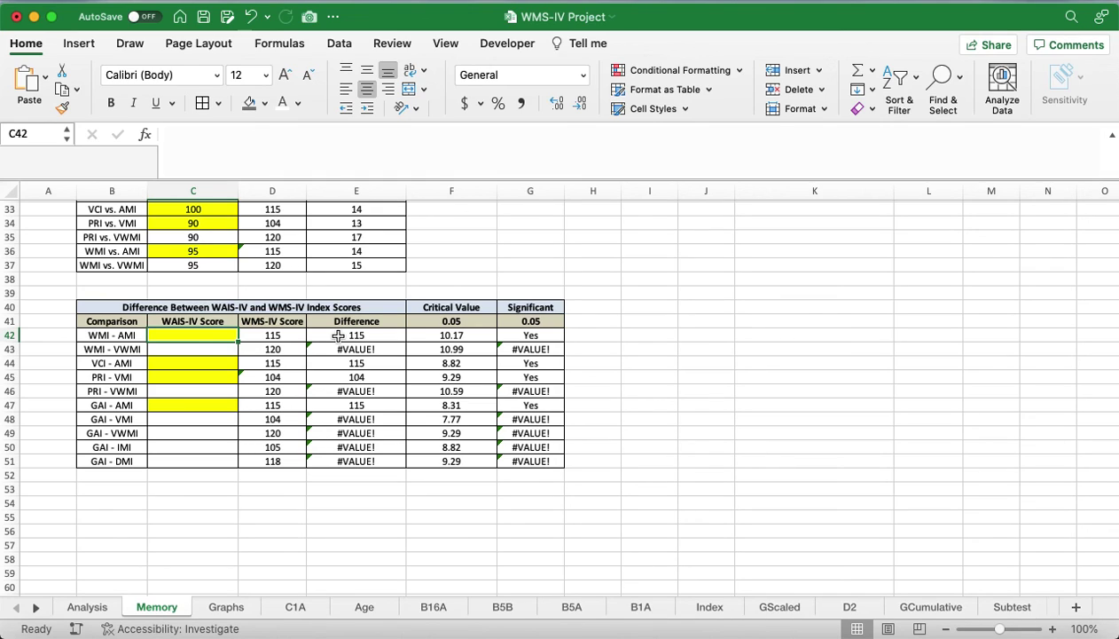
text(95)
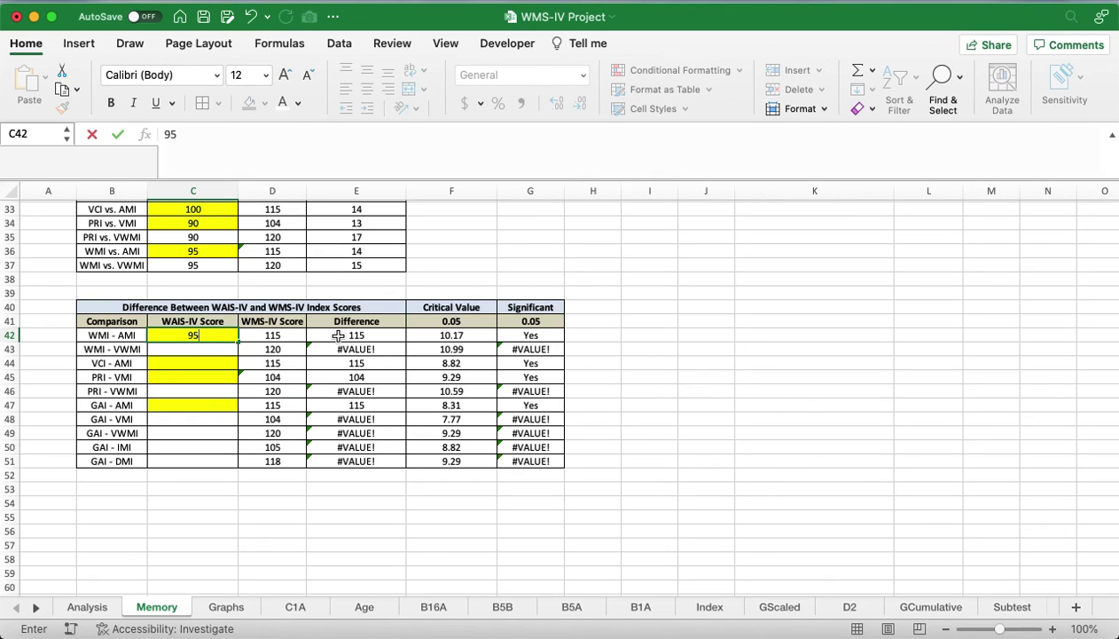
key(Return)
key(Return)
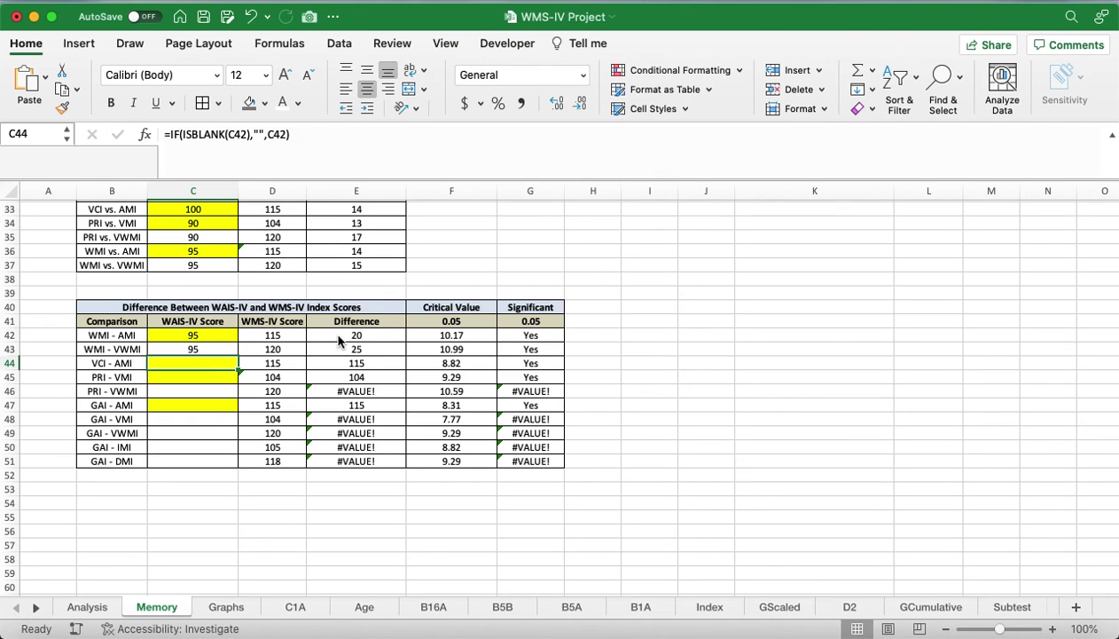
text(100)
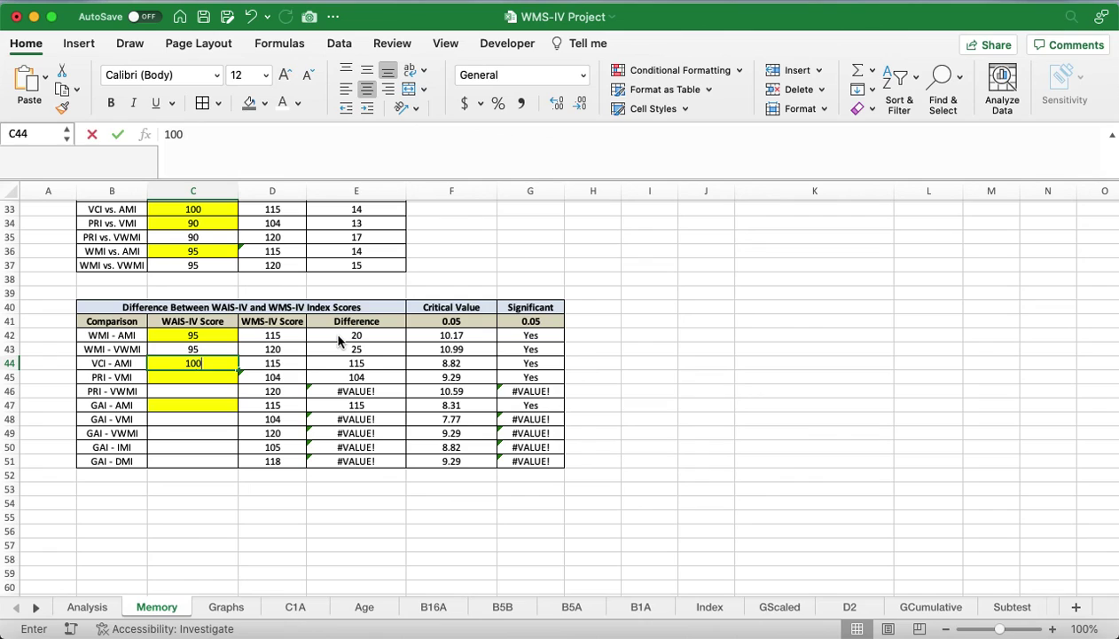
key(Return)
text(90)
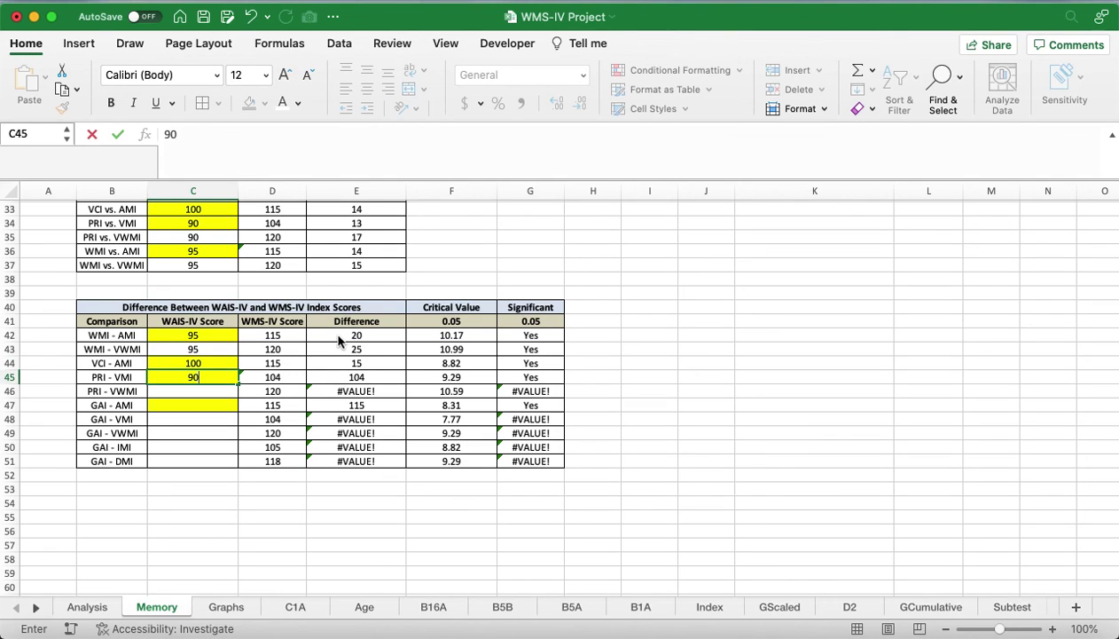
key(Return)
key(Return)
key(Return)
key(Up)
text(1)
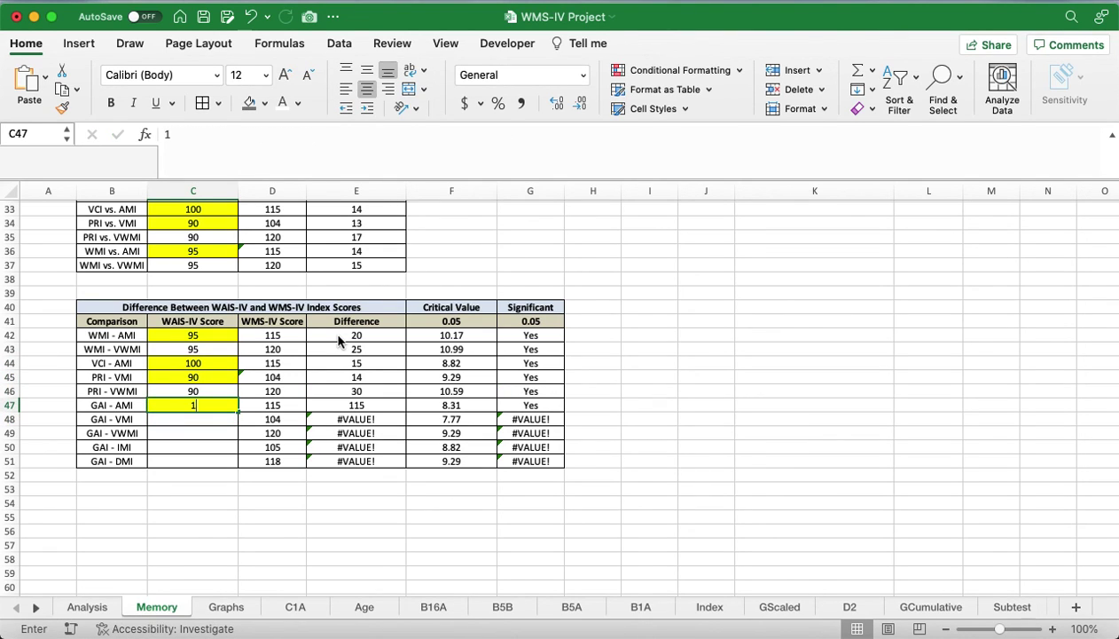
text(10)
key(Return)
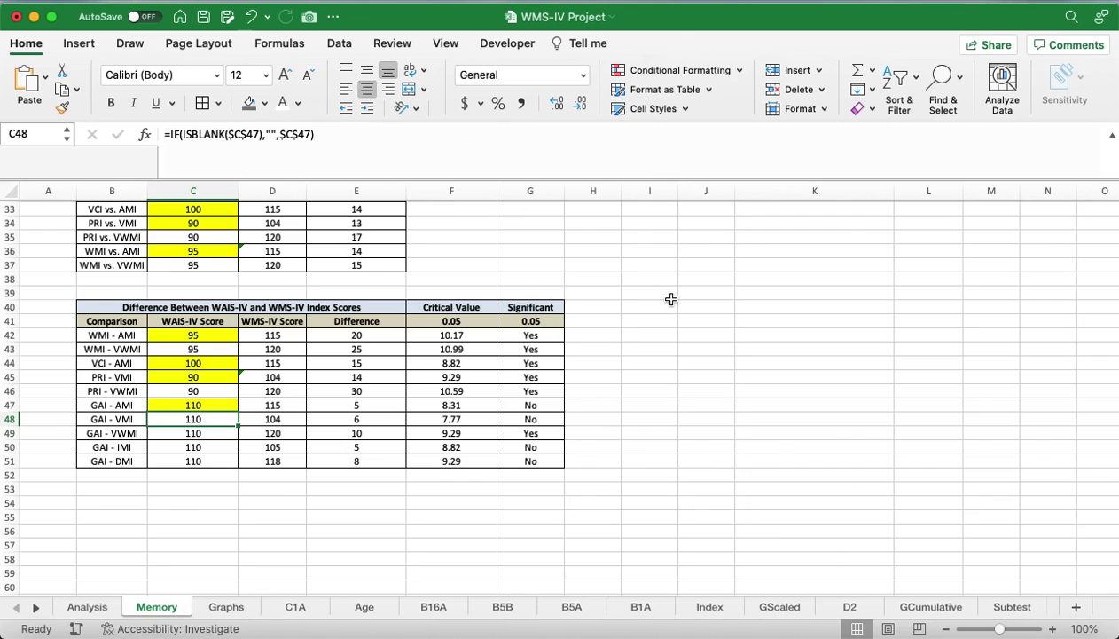
scroll(671, 299, up, 10)
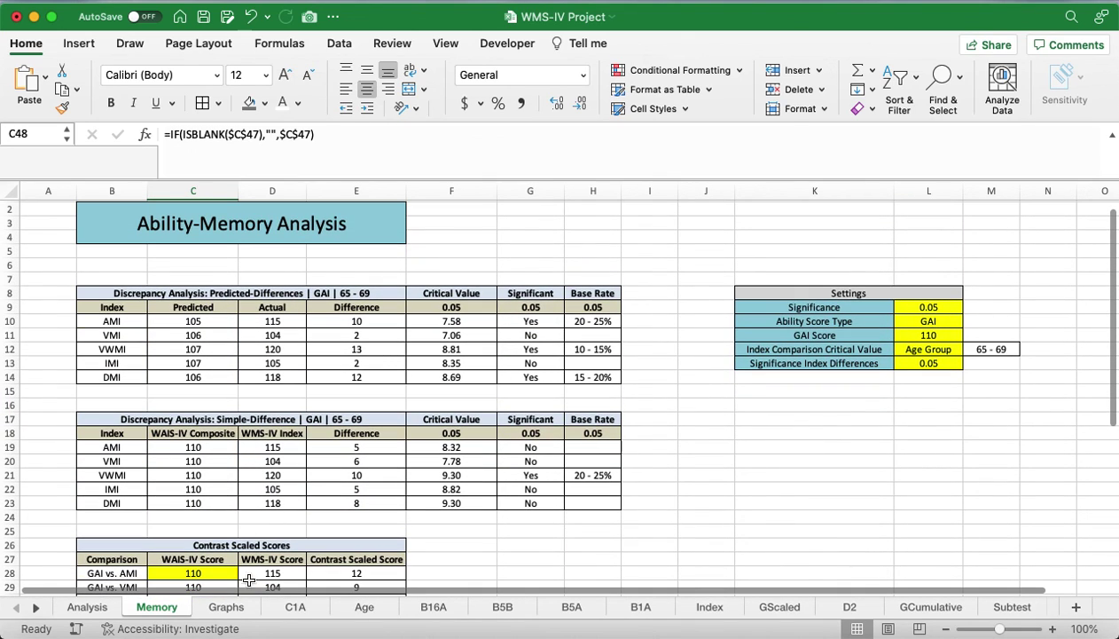
Scroll through the Subtest and Index score profile charts on the Graphs sheet
click(226, 606)
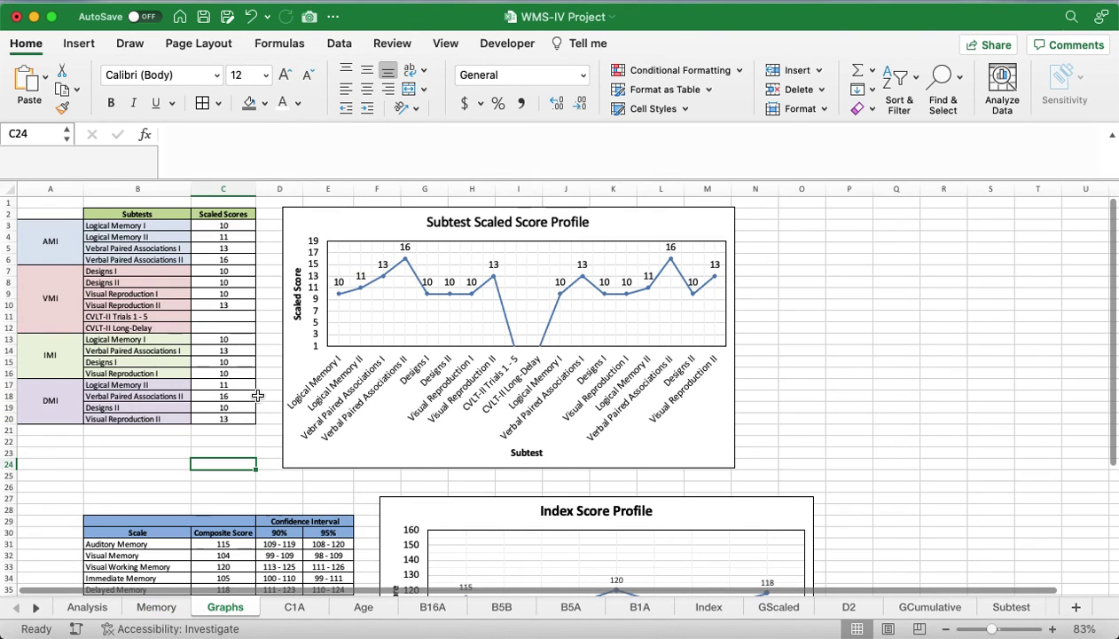
scroll(257, 395, down, 5)
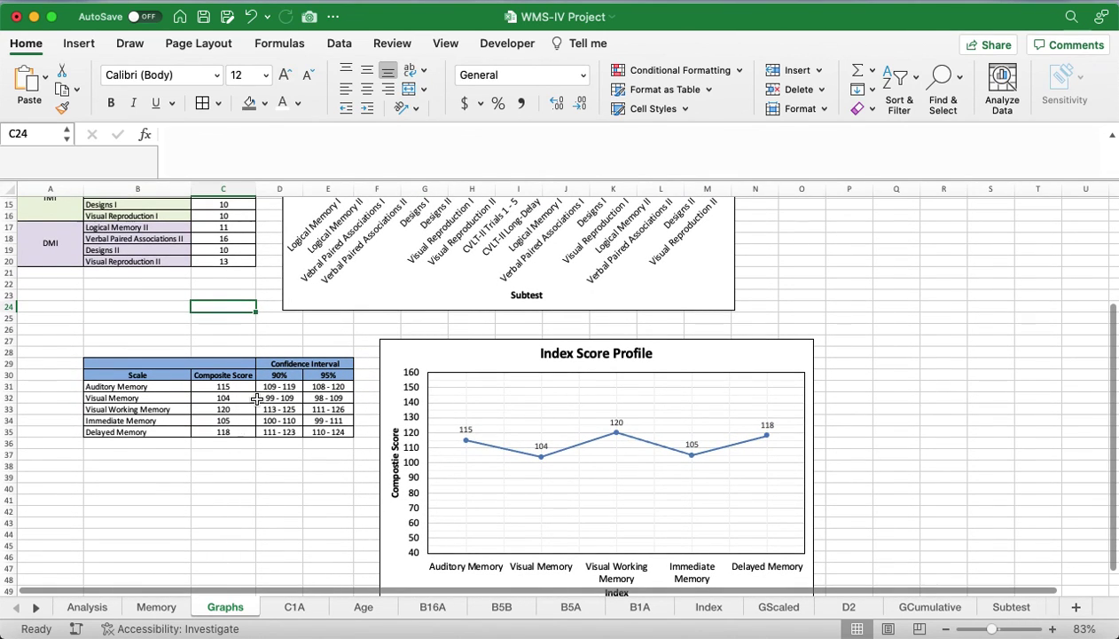
scroll(256, 398, down, 3)
scroll(256, 398, up, 8)
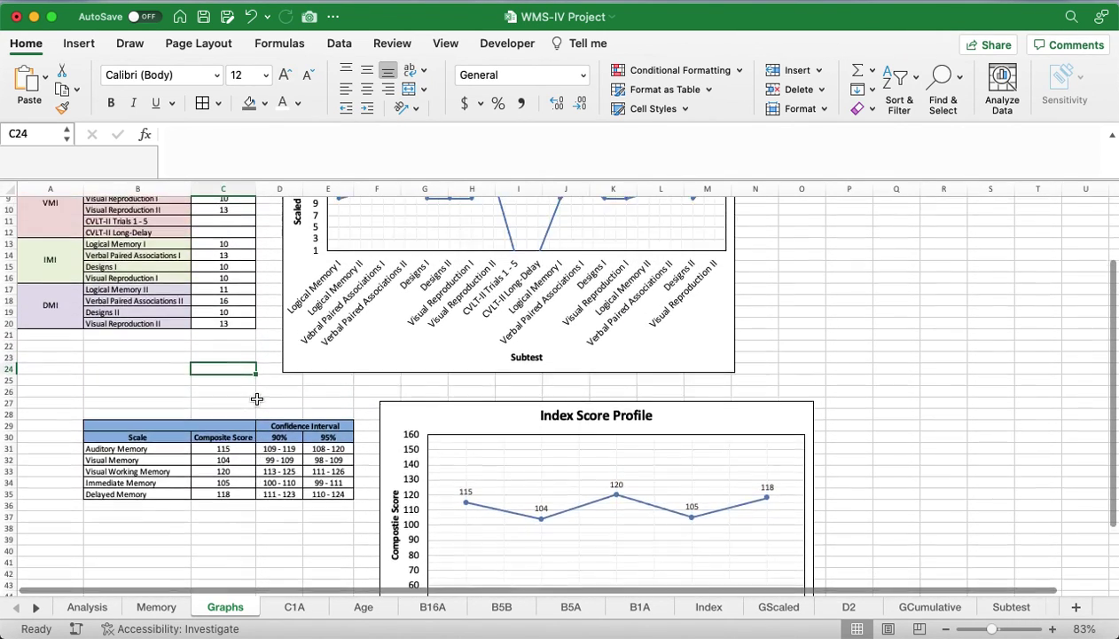
scroll(257, 398, up, 5)
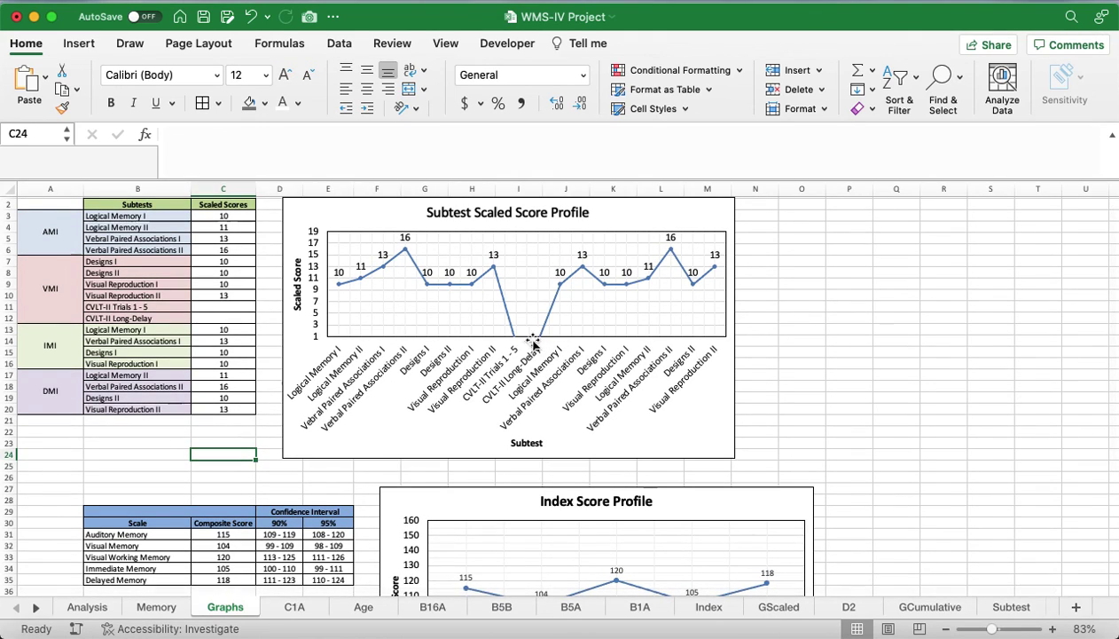
Check the source of the empty CVLT-II Trials score, then return to the Analysis sheet
click(225, 306)
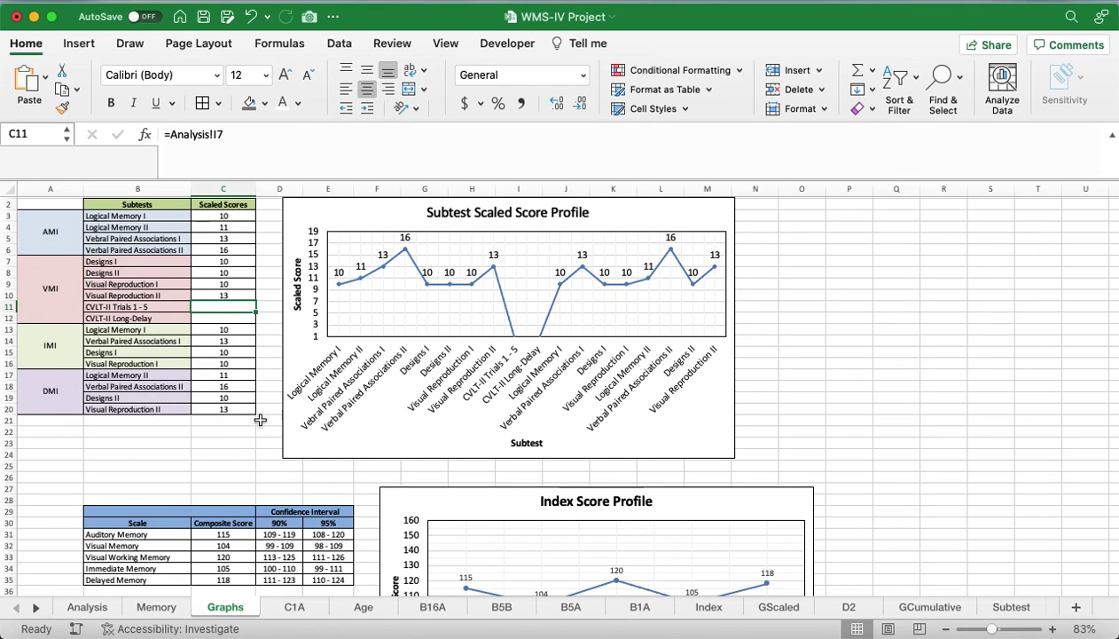
click(202, 455)
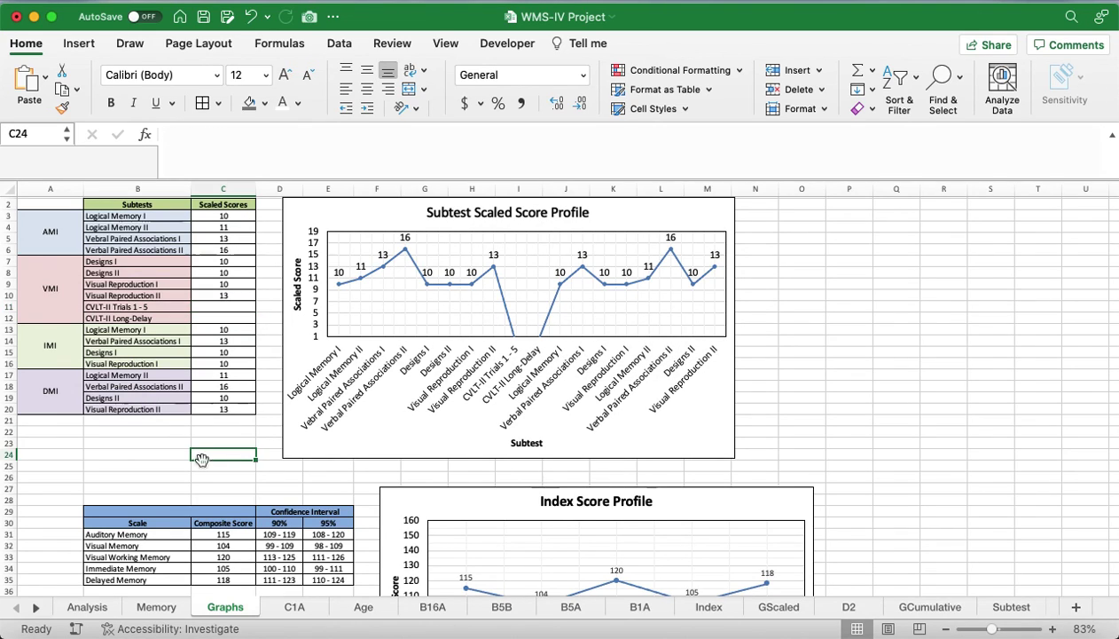
click(105, 606)
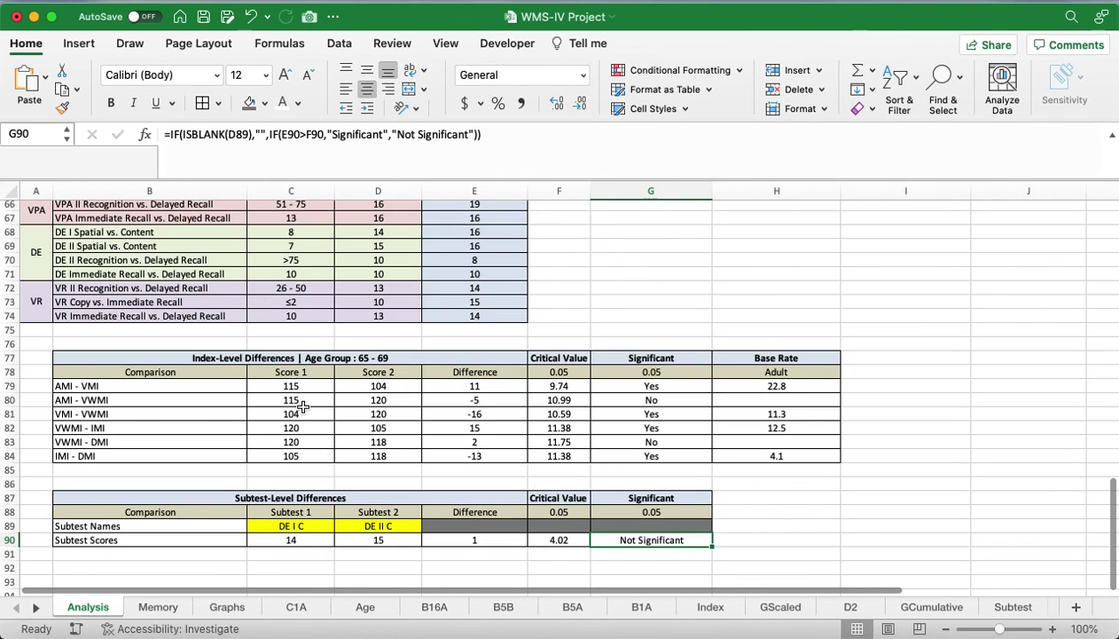